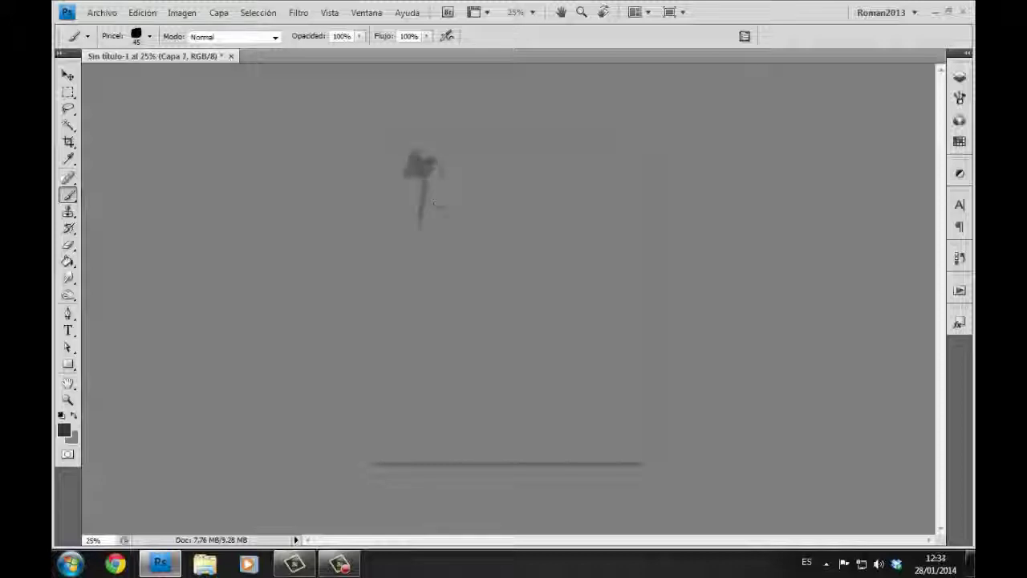
Step: Paint the bird's head, neck, rounded body, curving tail and legs in dark strokes
{"action": "mouse_move", "coordinate": [434, 203]}
{"action": "left_mouse_down"}
{"action": "mouse_move", "coordinate": [450, 160]}
{"action": "mouse_move", "coordinate": [458, 271]}
{"action": "left_mouse_up"}
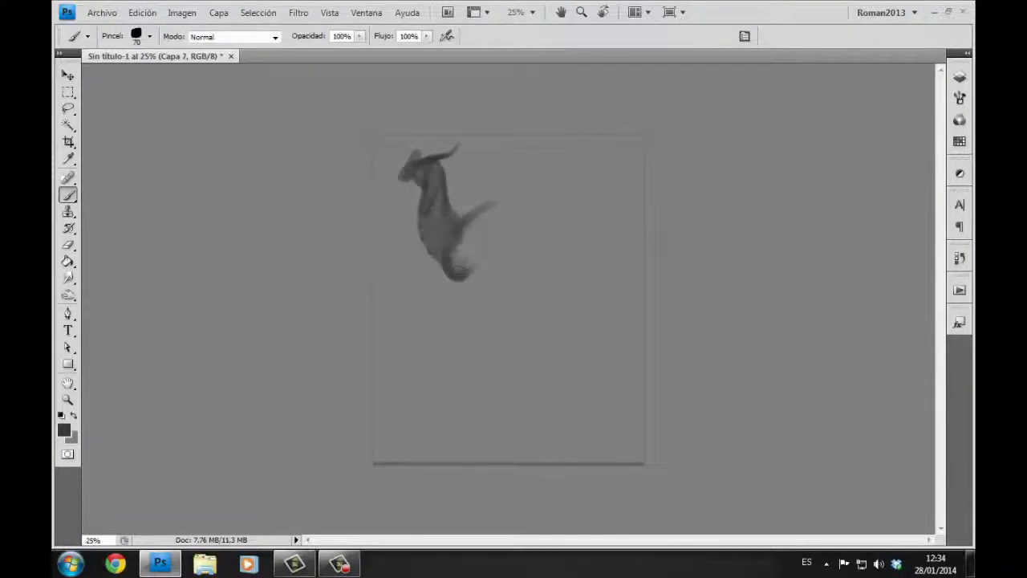
{"action": "mouse_move", "coordinate": [504, 212]}
{"action": "left_mouse_down"}
{"action": "mouse_move", "coordinate": [437, 233]}
{"action": "mouse_move", "coordinate": [569, 257]}
{"action": "left_mouse_up"}
{"action": "key", "text": "bracketright"}
{"action": "key", "text": "bracketright"}
{"action": "key", "text": "bracketright"}
{"action": "mouse_move", "coordinate": [482, 193]}
{"action": "left_mouse_down"}
{"action": "mouse_move", "coordinate": [577, 265]}
{"action": "mouse_move", "coordinate": [482, 281]}
{"action": "mouse_move", "coordinate": [482, 402]}
{"action": "left_mouse_up"}
{"action": "left_click_drag", "start_coordinate": [506, 288], "coordinate": [482, 406]}
{"action": "left_click_drag", "start_coordinate": [514, 313], "coordinate": [522, 369]}
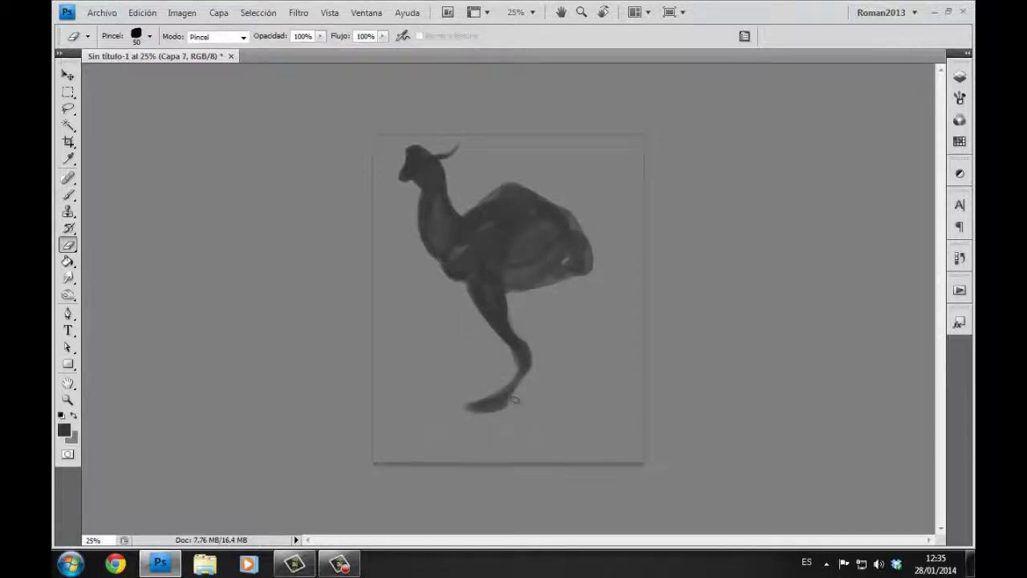
Step: Lasso part of the body, then darken the neck and body and add a second right leg
{"action": "key", "text": "l"}
{"action": "mouse_move", "coordinate": [526, 189]}
{"action": "left_mouse_down"}
{"action": "mouse_move", "coordinate": [487, 228]}
{"action": "mouse_move", "coordinate": [573, 222]}
{"action": "mouse_move", "coordinate": [488, 246]}
{"action": "mouse_move", "coordinate": [426, 226]}
{"action": "mouse_move", "coordinate": [438, 172]}
{"action": "mouse_move", "coordinate": [521, 313]}
{"action": "left_mouse_up"}
{"action": "key", "text": "b"}
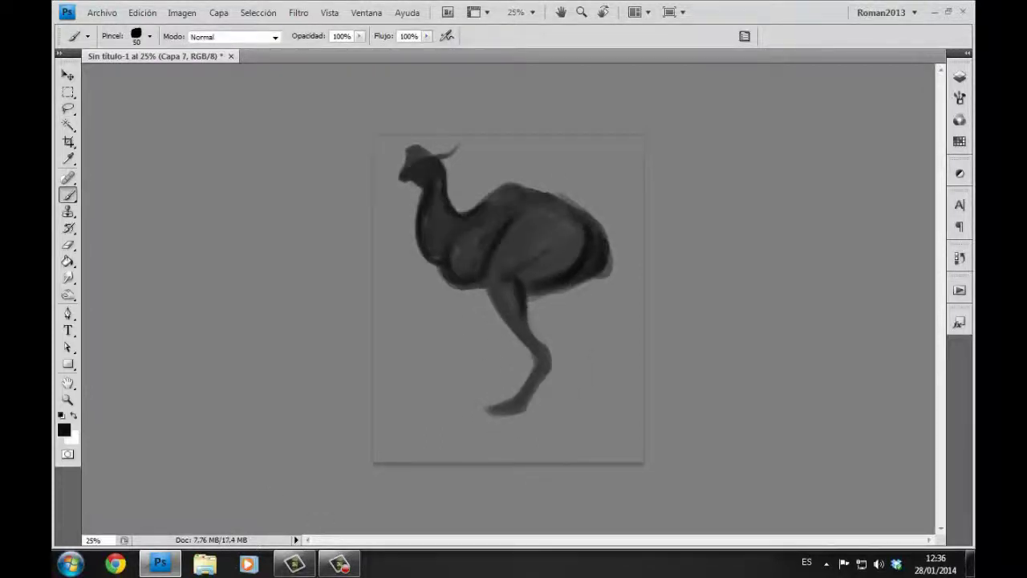
{"action": "left_click_drag", "start_coordinate": [497, 281], "coordinate": [530, 361]}
{"action": "left_click_drag", "start_coordinate": [537, 289], "coordinate": [598, 337]}
{"action": "left_click_drag", "start_coordinate": [506, 377], "coordinate": [519, 403]}
{"action": "left_click_drag", "start_coordinate": [561, 329], "coordinate": [606, 414]}
{"action": "left_click_drag", "start_coordinate": [453, 432], "coordinate": [638, 433]}
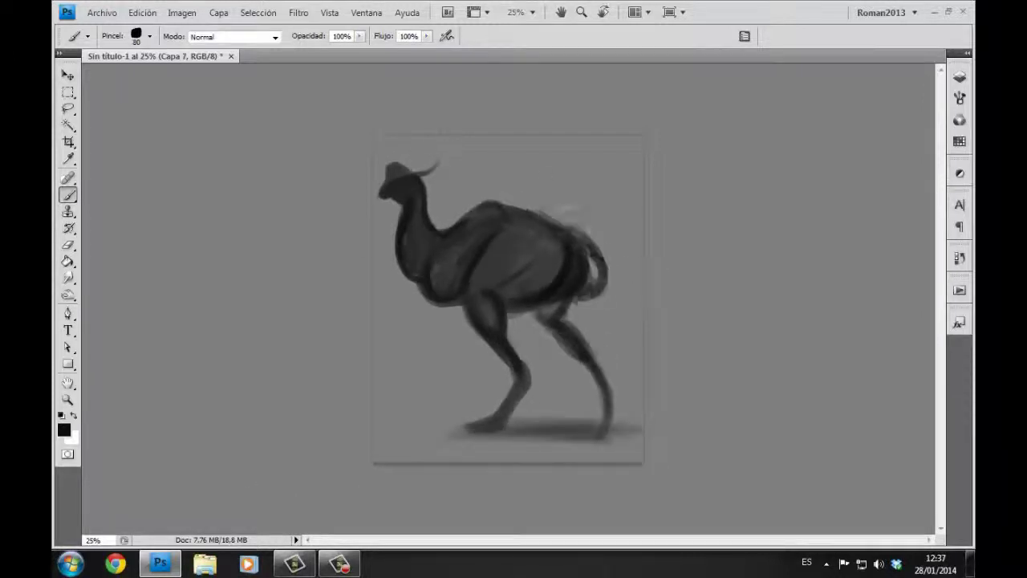
Step: Paint a cast shadow under the feet and even out the body in mid-grey
{"action": "mouse_move", "coordinate": [473, 210]}
{"action": "left_mouse_down"}
{"action": "mouse_move", "coordinate": [610, 296]}
{"action": "mouse_move", "coordinate": [586, 225]}
{"action": "left_mouse_up"}
{"action": "left_click_drag", "start_coordinate": [594, 241], "coordinate": [614, 305]}
{"action": "left_click", "coordinate": [481, 265], "text": "alt"}
{"action": "mouse_move", "coordinate": [418, 297]}
{"action": "left_mouse_down"}
{"action": "mouse_move", "coordinate": [481, 240]}
{"action": "mouse_move", "coordinate": [506, 289]}
{"action": "left_mouse_up"}
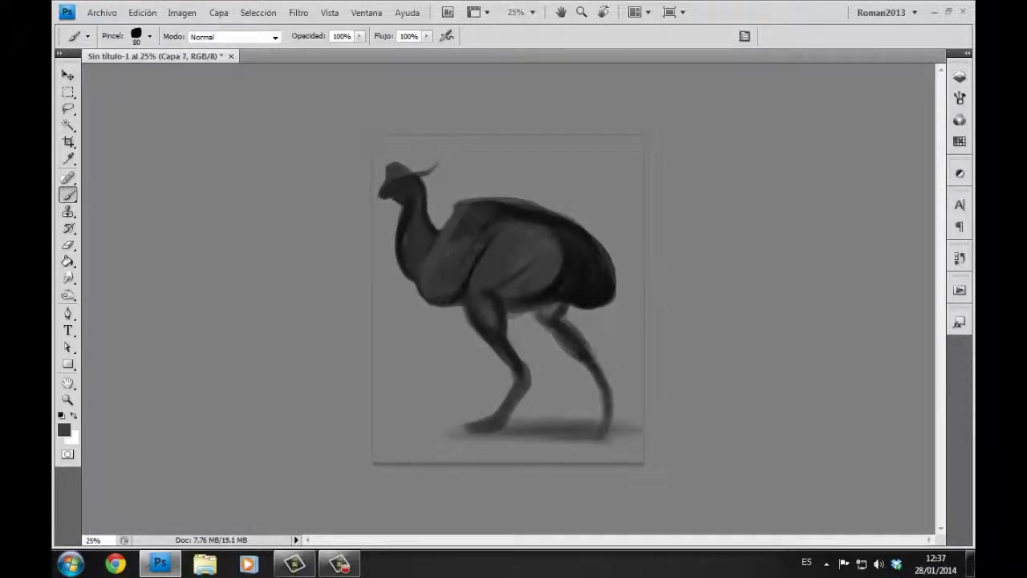
{"action": "left_click_drag", "start_coordinate": [465, 209], "coordinate": [562, 241]}
{"action": "left_click_drag", "start_coordinate": [417, 185], "coordinate": [442, 265]}
{"action": "mouse_move", "coordinate": [561, 225]}
{"action": "left_mouse_down"}
{"action": "mouse_move", "coordinate": [598, 258]}
{"action": "mouse_move", "coordinate": [520, 275]}
{"action": "left_mouse_up"}
Step: Scale the bird smaller and duplicate it onto a new layer, Capa 7 copia
{"action": "key", "text": "ctrl+t"}
{"action": "key", "text": "Return"}
{"action": "key", "text": "ctrl+j"}
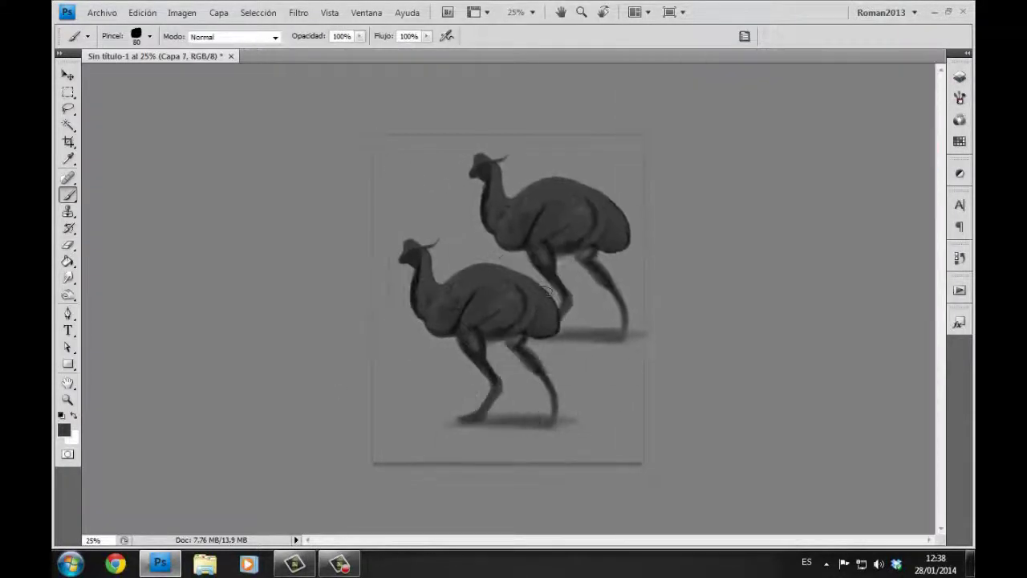
{"action": "left_click", "coordinate": [959, 76]}
{"action": "key", "text": "F7"}
Step: Commit the lower bird's enlarged head and paint over it with dark strokes
{"action": "scroll", "coordinate": [429, 279], "scroll_direction": "up", "scroll_amount": 2}
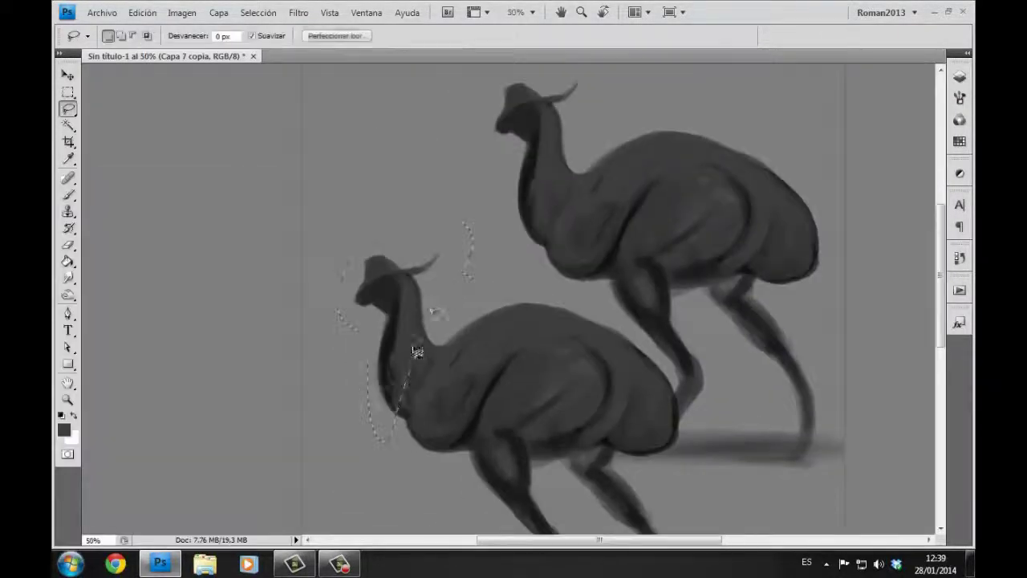
{"action": "scroll", "coordinate": [429, 279], "scroll_direction": "down", "scroll_amount": 1}
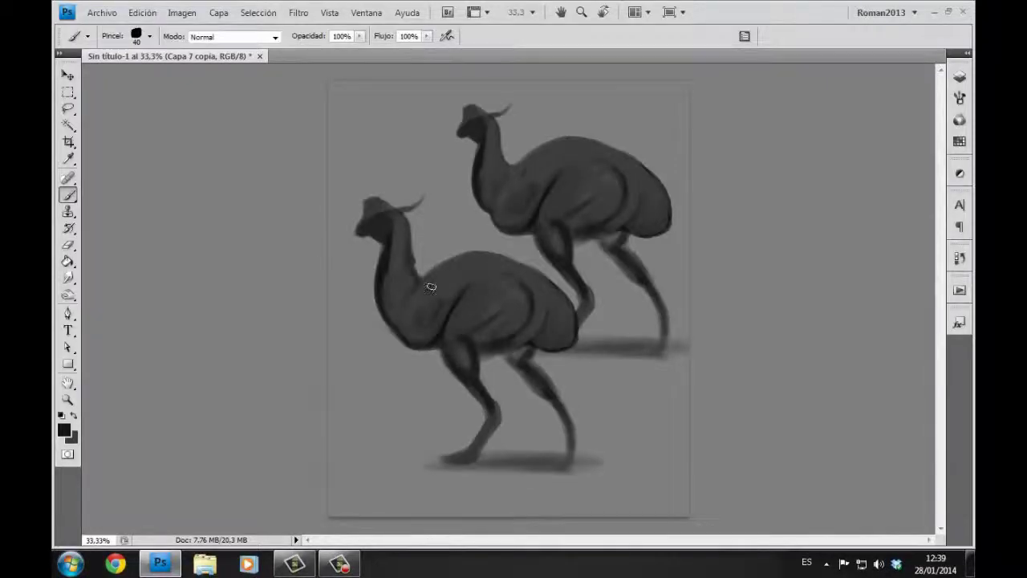
{"action": "key", "text": "Return"}
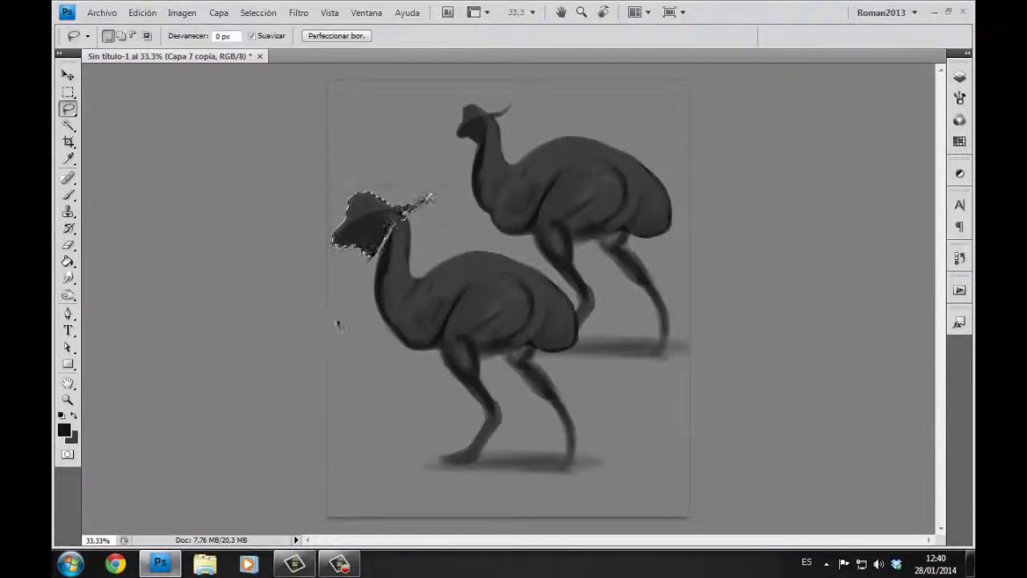
{"action": "key", "text": "b"}
{"action": "left_click_drag", "start_coordinate": [385, 264], "coordinate": [405, 209]}
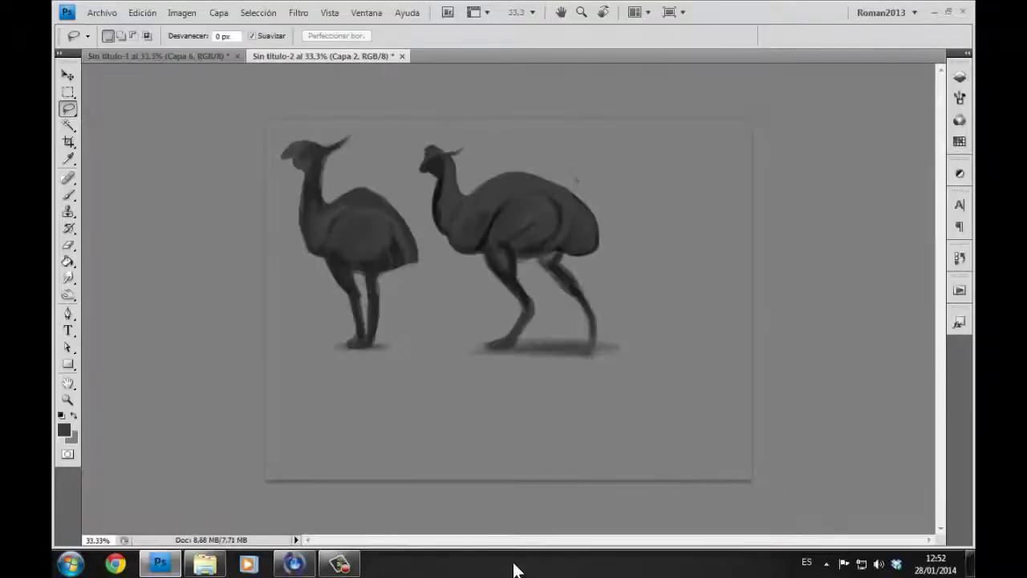
Step: In full-screen view, sculpt the right bird's branching crest by alternately painting and erasing
{"action": "key", "text": "f"}
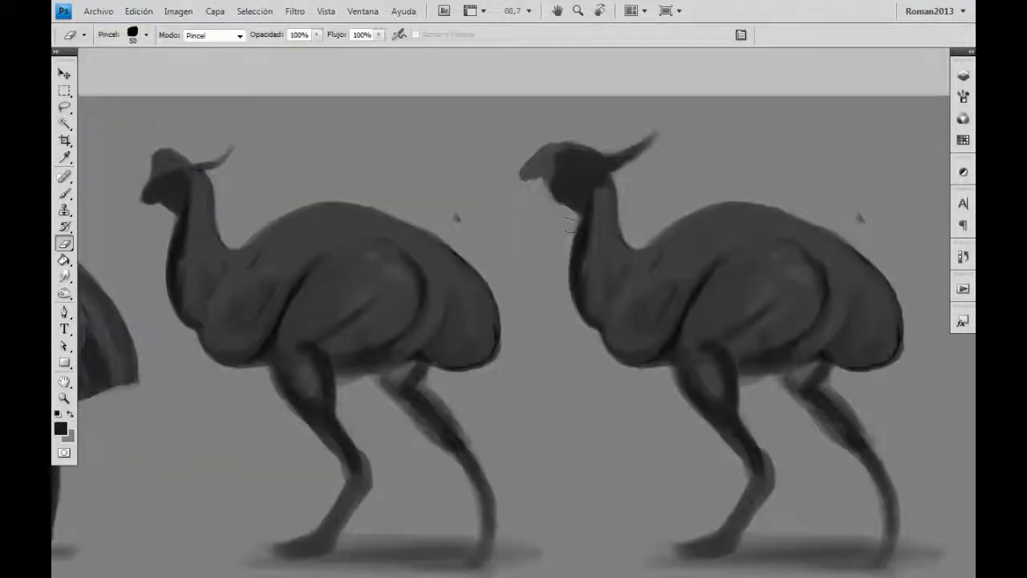
{"action": "key", "text": "b"}
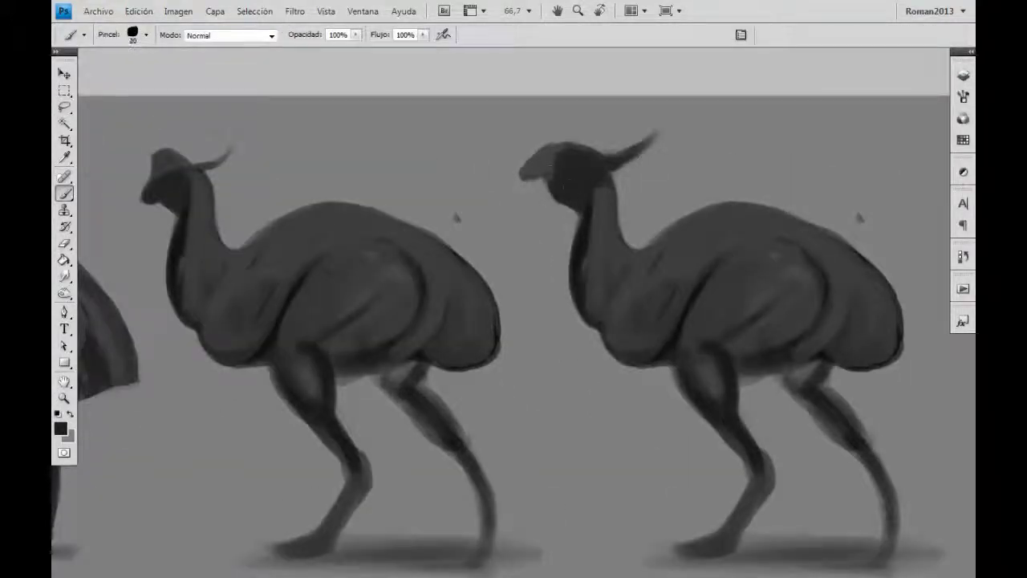
{"action": "left_click_drag", "start_coordinate": [663, 124], "coordinate": [627, 175]}
{"action": "key", "text": "e"}
{"action": "key", "text": "b"}
{"action": "key", "text": "e"}
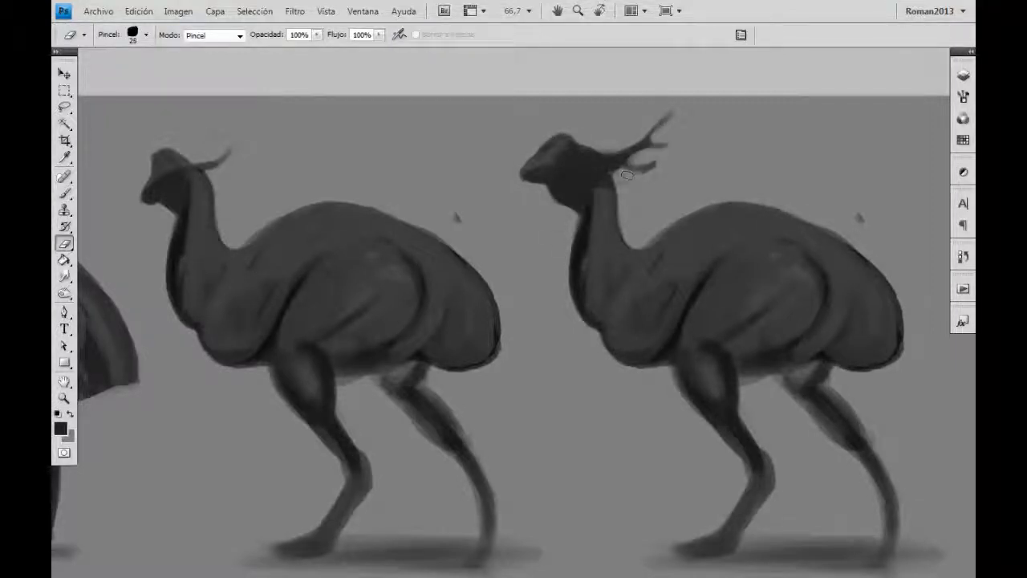
{"action": "key", "text": "b"}
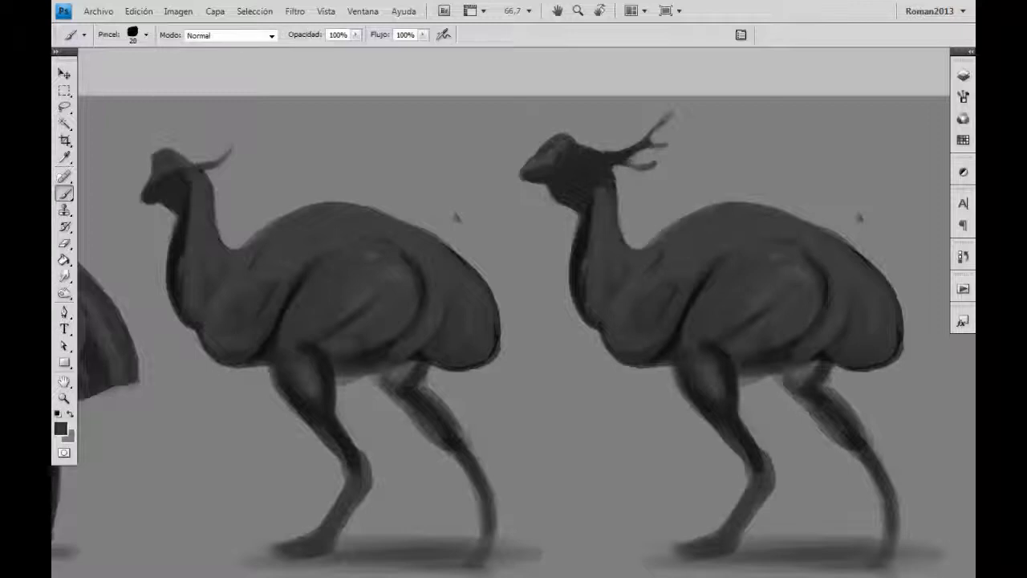
Step: Repaint the right bird's back leg with a smaller brush and reshape its foot
{"action": "key", "text": "ctrl+minus"}
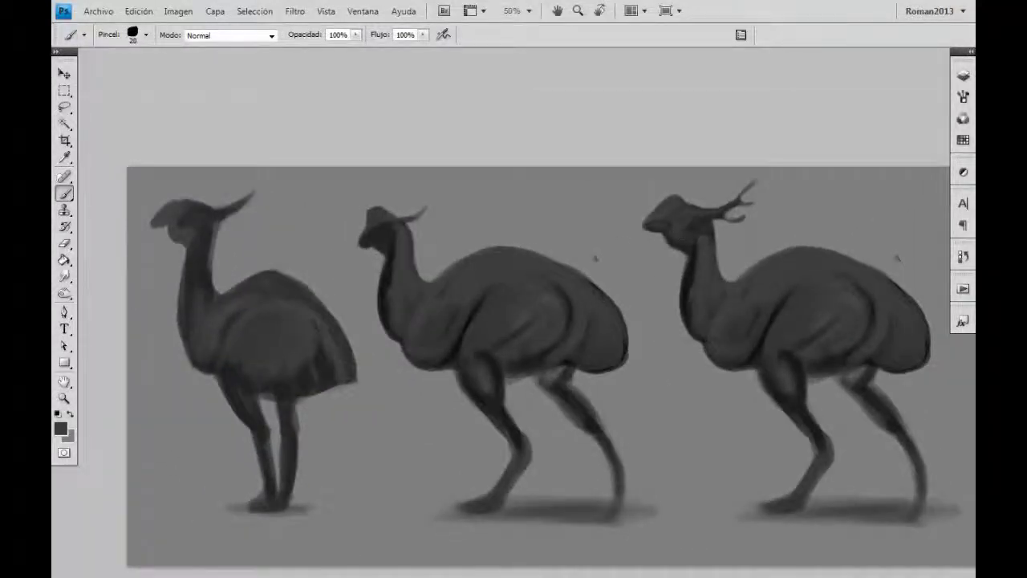
{"action": "left_click_drag", "start_coordinate": [778, 284], "coordinate": [597, 289]}
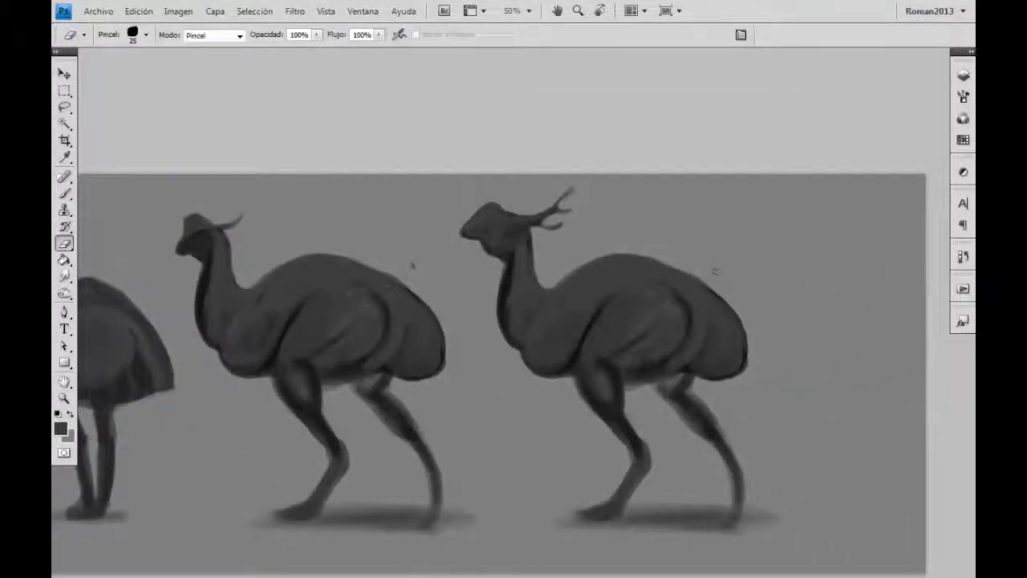
{"action": "key", "text": "bracketleft"}
{"action": "key", "text": "bracketleft"}
{"action": "key", "text": "bracketleft"}
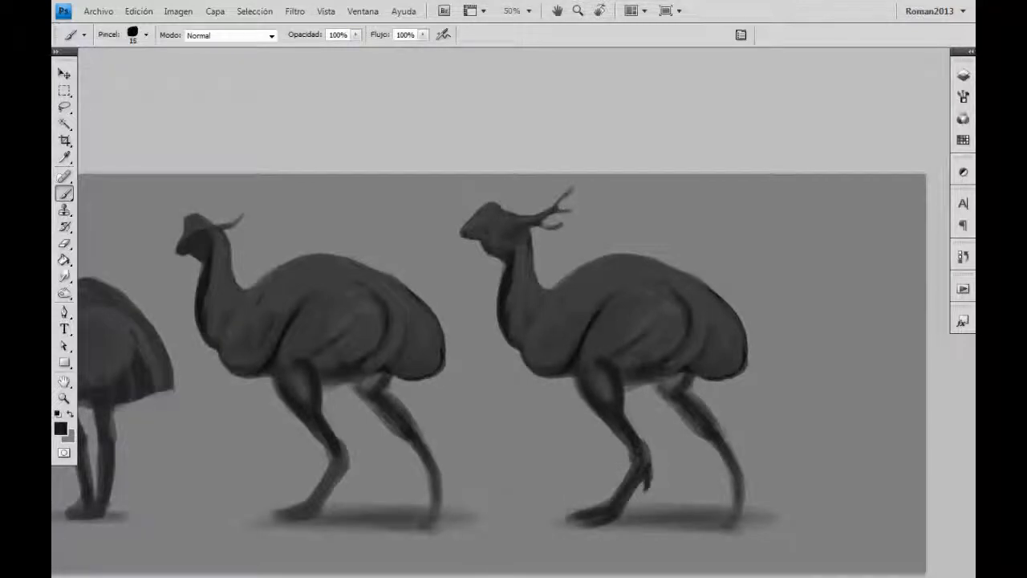
{"action": "left_click_drag", "start_coordinate": [683, 388], "coordinate": [740, 504]}
{"action": "key", "text": "l"}
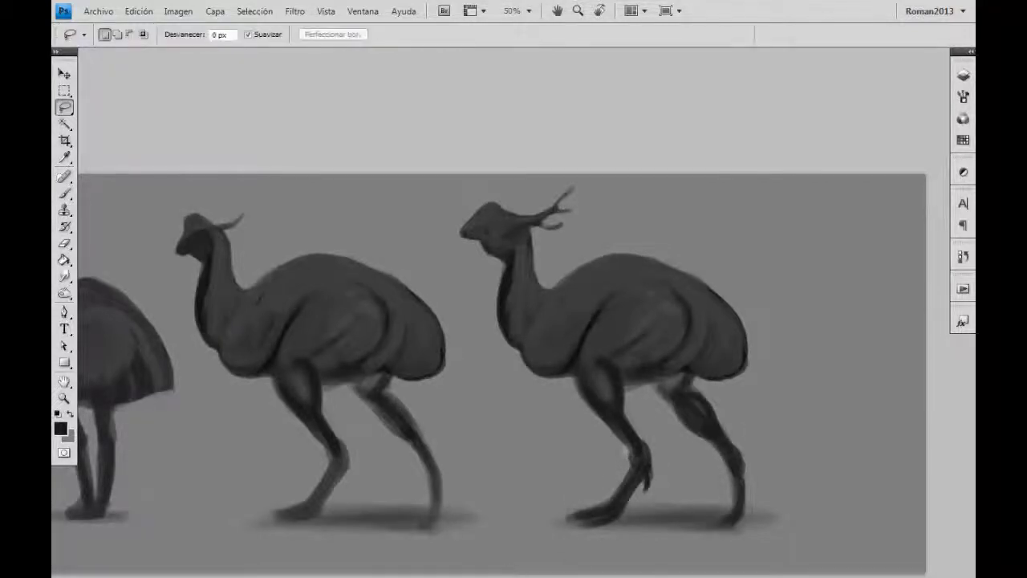
{"action": "key", "text": "ctrl+t"}
{"action": "mouse_move", "coordinate": [598, 405]}
{"action": "left_mouse_down"}
{"action": "mouse_move", "coordinate": [634, 521]}
{"action": "mouse_move", "coordinate": [647, 205]}
{"action": "left_mouse_up"}
{"action": "key", "text": "Return"}
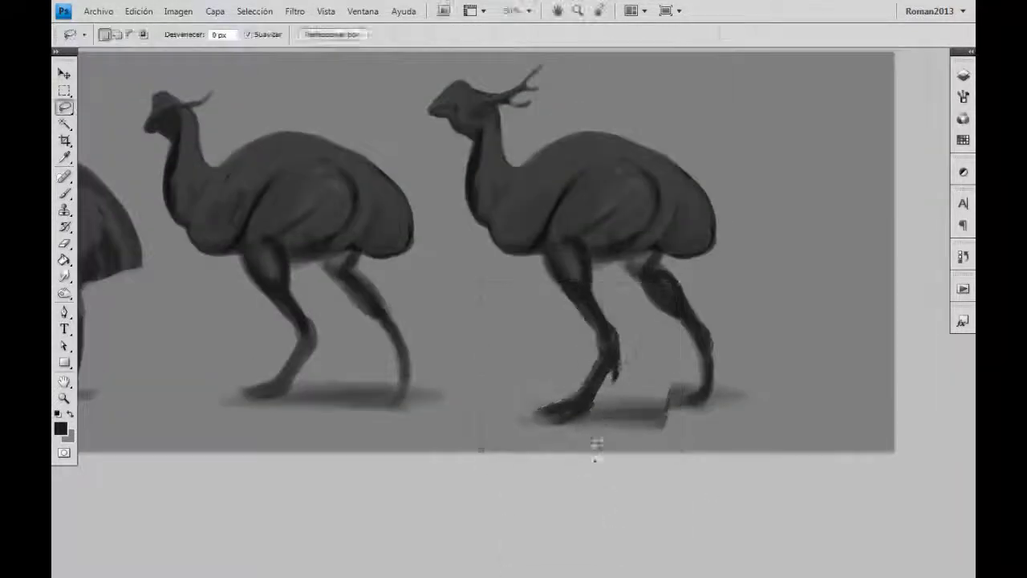
{"action": "key", "text": "b"}
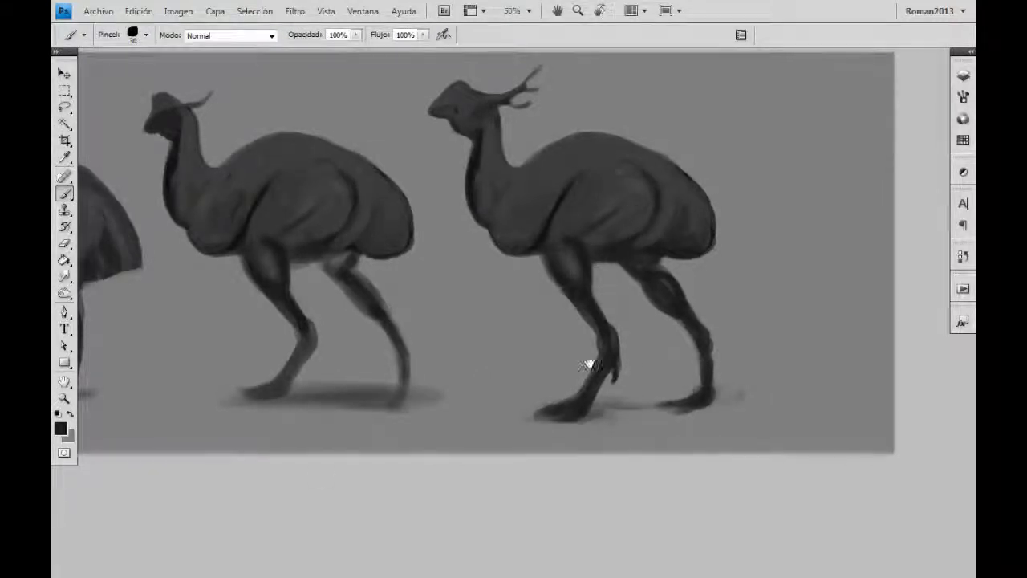
Step: Zoom in on the right bird's head and paint white highlights along it
{"action": "key", "text": "z"}
{"action": "left_click", "coordinate": [498, 100]}
{"action": "key", "text": "b"}
{"action": "key", "text": "x"}
{"action": "key", "text": "["}
{"action": "mouse_move", "coordinate": [351, 222]}
{"action": "left_mouse_down"}
{"action": "mouse_move", "coordinate": [303, 315]}
{"action": "mouse_move", "coordinate": [374, 255]}
{"action": "left_mouse_up"}
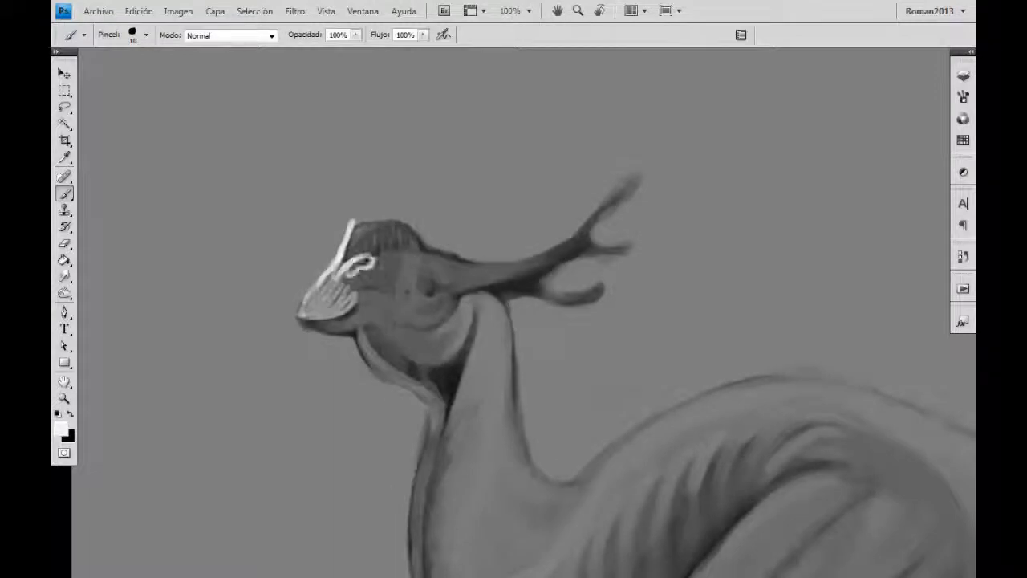
{"action": "left_click_drag", "start_coordinate": [325, 293], "coordinate": [378, 261]}
{"action": "scroll", "coordinate": [393, 205], "scroll_direction": "down", "scroll_amount": 2}
Step: Highlight the crest, eye and antler branches, adding a dark line along the antler
{"action": "key", "text": "x"}
{"action": "left_click_drag", "start_coordinate": [413, 202], "coordinate": [465, 183]}
{"action": "left_click_drag", "start_coordinate": [355, 154], "coordinate": [434, 172]}
{"action": "mouse_move", "coordinate": [383, 200]}
{"action": "left_mouse_down"}
{"action": "mouse_move", "coordinate": [442, 182]}
{"action": "mouse_move", "coordinate": [553, 189]}
{"action": "left_mouse_up"}
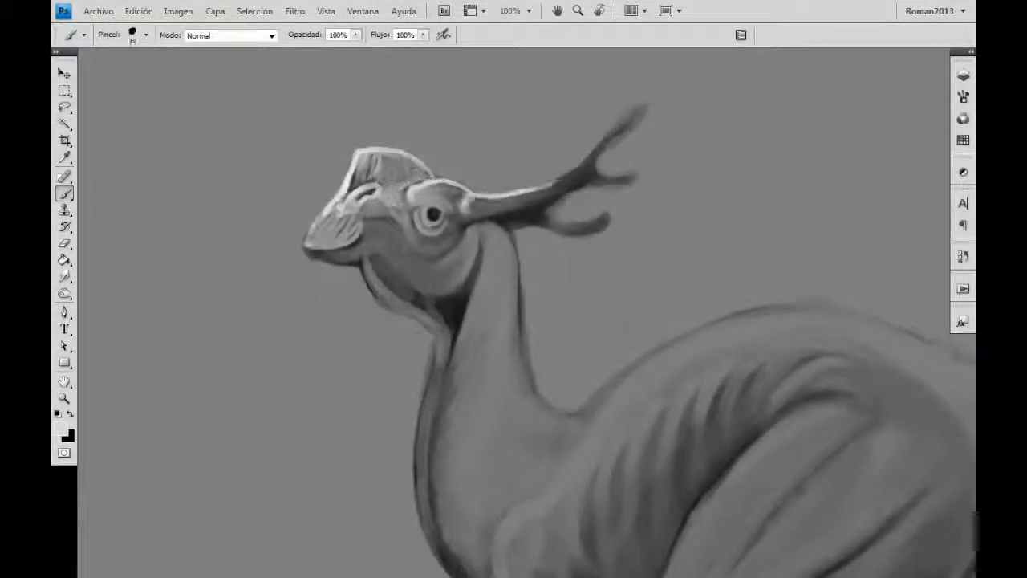
{"action": "mouse_move", "coordinate": [469, 211]}
{"action": "left_mouse_down"}
{"action": "mouse_move", "coordinate": [574, 185]}
{"action": "mouse_move", "coordinate": [646, 100]}
{"action": "left_mouse_up"}
{"action": "left_click_drag", "start_coordinate": [554, 220], "coordinate": [606, 218]}
{"action": "key", "text": "x"}
{"action": "mouse_move", "coordinate": [598, 169]}
{"action": "left_mouse_down"}
{"action": "mouse_move", "coordinate": [646, 100]}
{"action": "mouse_move", "coordinate": [658, 117]}
{"action": "left_mouse_up"}
{"action": "key", "text": "x"}
Step: Lighten the antler base, eye area, cheek, jaw and throat
{"action": "left_click_drag", "start_coordinate": [417, 188], "coordinate": [482, 181]}
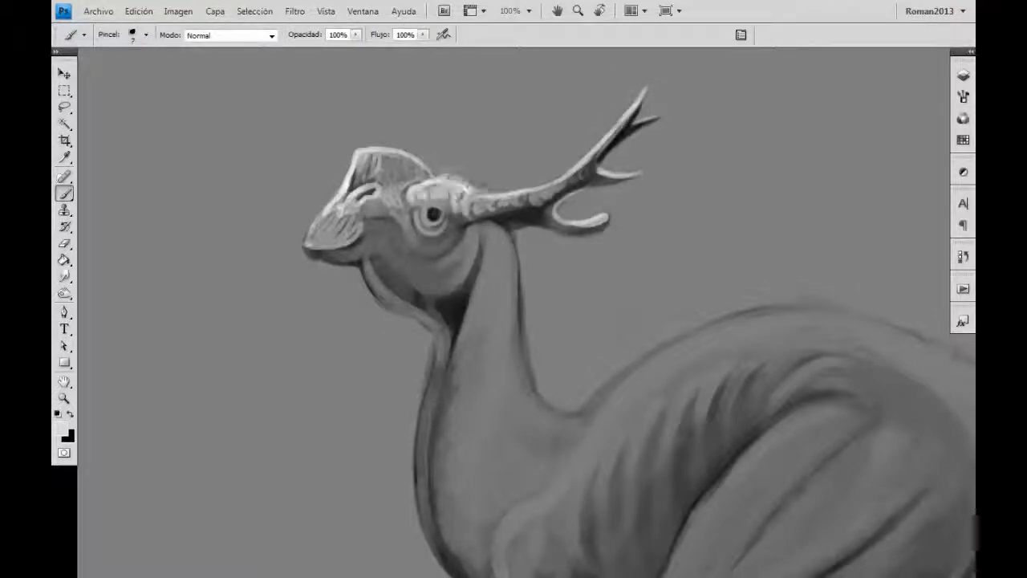
{"action": "left_click_drag", "start_coordinate": [414, 225], "coordinate": [481, 193]}
{"action": "mouse_move", "coordinate": [401, 221]}
{"action": "left_mouse_down"}
{"action": "mouse_move", "coordinate": [418, 252]}
{"action": "mouse_move", "coordinate": [465, 281]}
{"action": "left_mouse_up"}
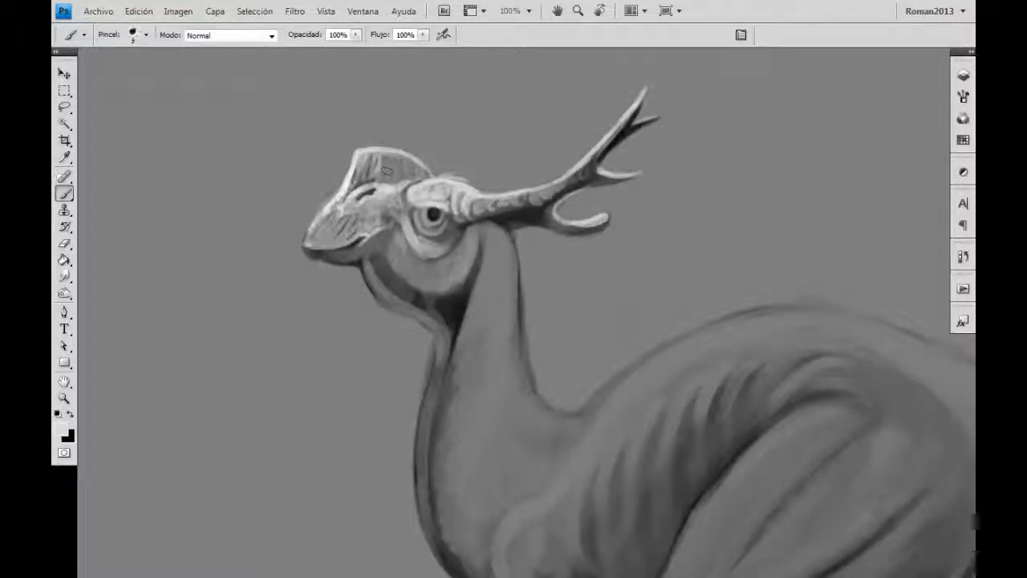
{"action": "mouse_move", "coordinate": [309, 247]}
{"action": "left_mouse_down"}
{"action": "mouse_move", "coordinate": [357, 240]}
{"action": "mouse_move", "coordinate": [457, 305]}
{"action": "left_mouse_up"}
{"action": "left_click_drag", "start_coordinate": [469, 353], "coordinate": [482, 244]}
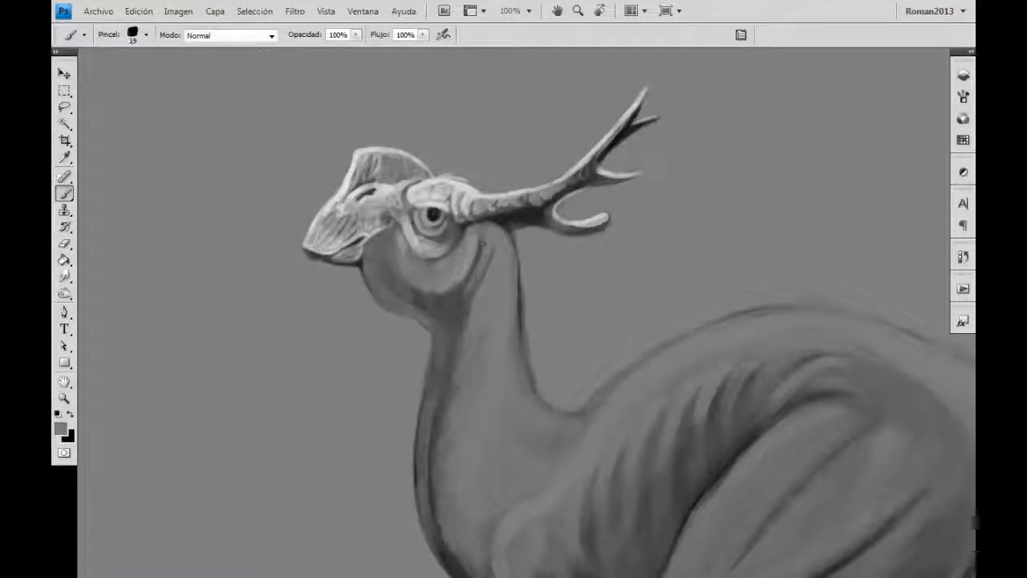
Step: Paint a light edge down the front of the neck
{"action": "key", "text": "ctrl+minus"}
{"action": "left_click_drag", "start_coordinate": [401, 255], "coordinate": [383, 445]}
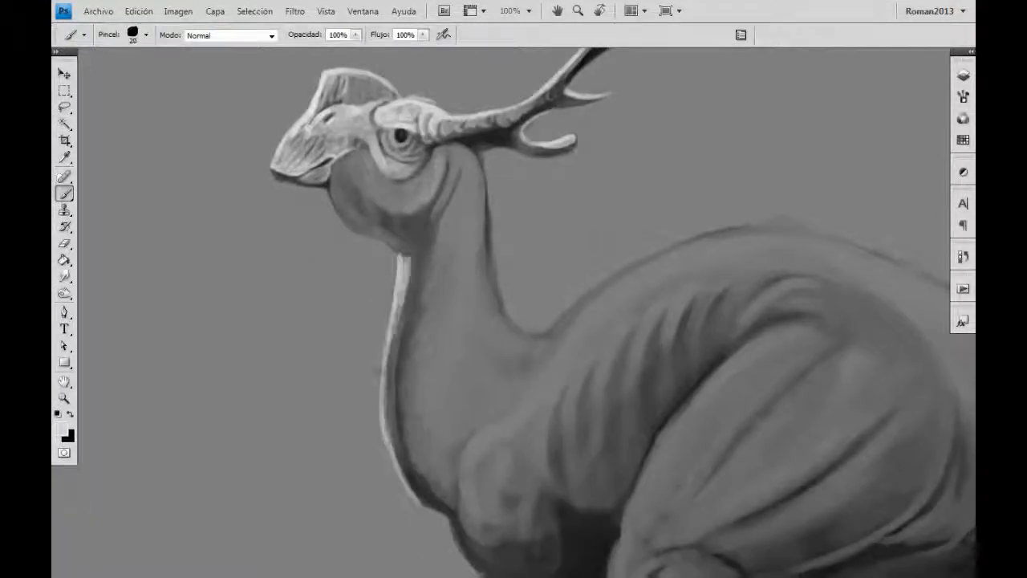
{"action": "left_click_drag", "start_coordinate": [337, 330], "coordinate": [321, 441]}
{"action": "mouse_move", "coordinate": [374, 212]}
{"action": "left_mouse_down"}
{"action": "mouse_move", "coordinate": [344, 361]}
{"action": "mouse_move", "coordinate": [352, 206]}
{"action": "left_mouse_up"}
{"action": "key", "text": "bracketleft"}
{"action": "left_click", "coordinate": [381, 205], "text": "alt"}
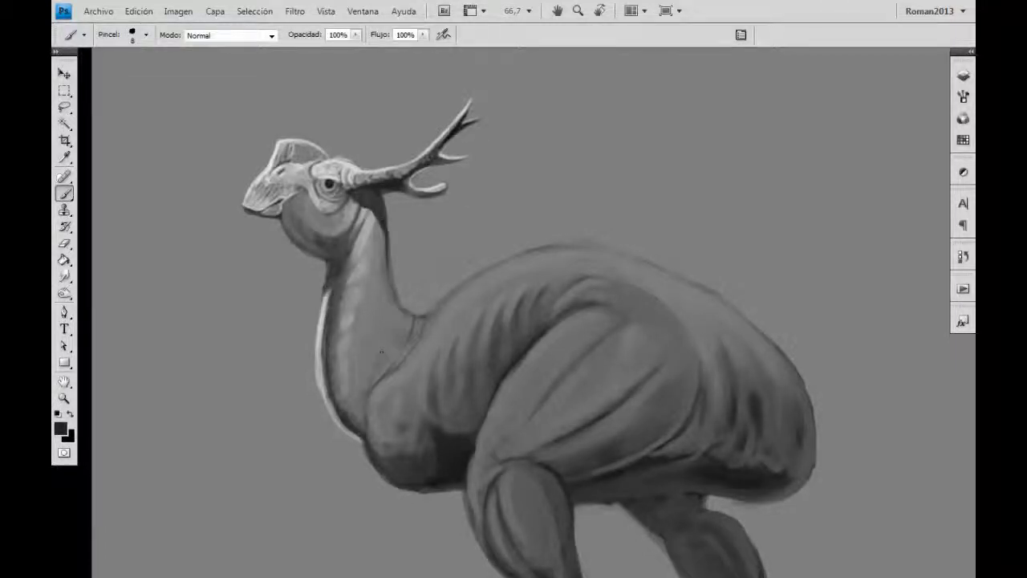
Step: Add light highlight strokes across the creature's back
{"action": "mouse_move", "coordinate": [543, 327]}
{"action": "left_mouse_down"}
{"action": "mouse_move", "coordinate": [418, 338]}
{"action": "mouse_move", "coordinate": [509, 262]}
{"action": "left_mouse_up"}
{"action": "key", "text": "bracketright"}
{"action": "key", "text": "bracketright"}
{"action": "key", "text": "bracketright"}
{"action": "mouse_move", "coordinate": [377, 265]}
{"action": "left_mouse_down"}
{"action": "mouse_move", "coordinate": [522, 197]}
{"action": "mouse_move", "coordinate": [378, 240]}
{"action": "left_mouse_up"}
{"action": "key", "text": "ctrl+minus"}
{"action": "key", "text": "bracketright"}
{"action": "key", "text": "bracketright"}
{"action": "left_click_drag", "start_coordinate": [406, 207], "coordinate": [473, 228]}
{"action": "mouse_move", "coordinate": [389, 240]}
{"action": "left_mouse_down"}
{"action": "mouse_move", "coordinate": [482, 209]}
{"action": "mouse_move", "coordinate": [554, 277]}
{"action": "left_mouse_up"}
Step: Highlight the front thigh, belly and front lower leg with a smaller brush
{"action": "key", "text": "bracketleft"}
{"action": "key", "text": "bracketleft"}
{"action": "key", "text": "bracketleft"}
{"action": "mouse_move", "coordinate": [418, 248]}
{"action": "left_mouse_down"}
{"action": "mouse_move", "coordinate": [369, 305]}
{"action": "mouse_move", "coordinate": [450, 240]}
{"action": "left_mouse_up"}
{"action": "left_click_drag", "start_coordinate": [369, 345], "coordinate": [473, 264]}
{"action": "mouse_move", "coordinate": [357, 357]}
{"action": "left_mouse_down"}
{"action": "mouse_move", "coordinate": [393, 351]}
{"action": "mouse_move", "coordinate": [371, 409]}
{"action": "left_mouse_up"}
{"action": "left_click_drag", "start_coordinate": [377, 417], "coordinate": [337, 329]}
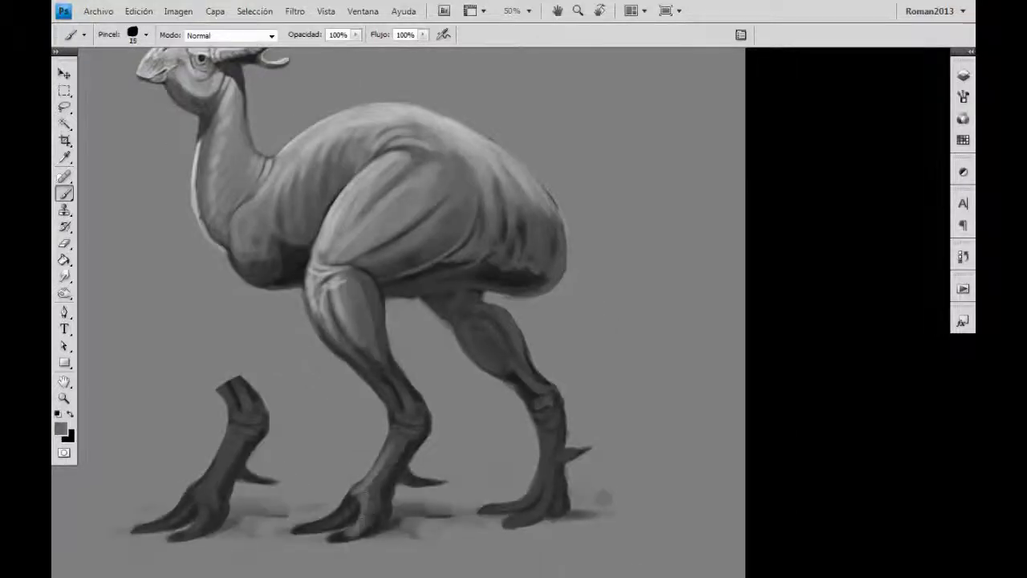
{"action": "left_click_drag", "start_coordinate": [405, 438], "coordinate": [375, 514]}
{"action": "left_click_drag", "start_coordinate": [421, 413], "coordinate": [395, 458]}
Step: Highlight the back leg's thigh and shin and add more light on the front leg
{"action": "left_click_drag", "start_coordinate": [541, 393], "coordinate": [536, 409]}
{"action": "left_click_drag", "start_coordinate": [501, 329], "coordinate": [550, 405]}
{"action": "left_click_drag", "start_coordinate": [462, 309], "coordinate": [502, 365]}
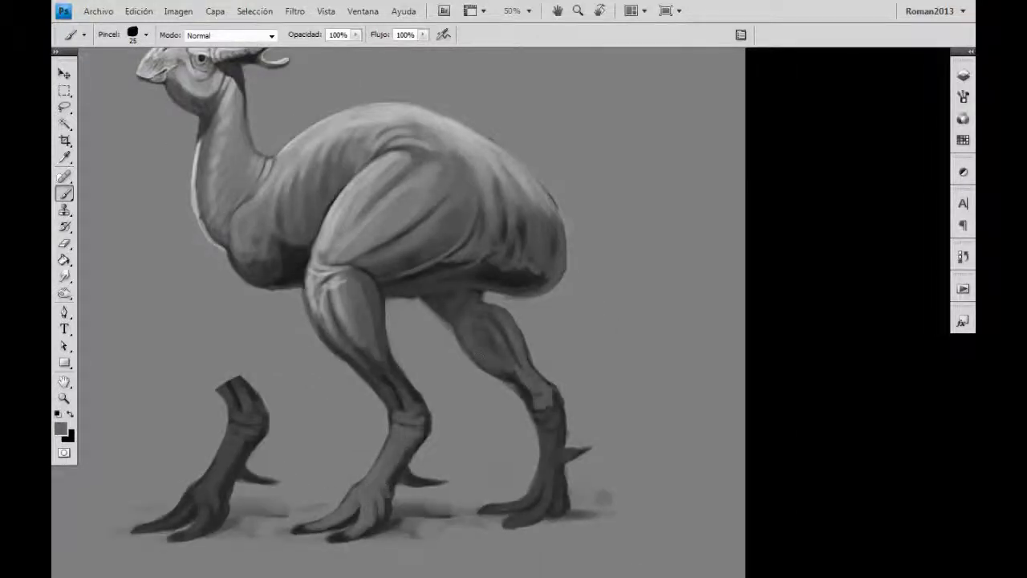
{"action": "left_click_drag", "start_coordinate": [405, 305], "coordinate": [365, 405]}
{"action": "left_click_drag", "start_coordinate": [369, 369], "coordinate": [392, 390]}
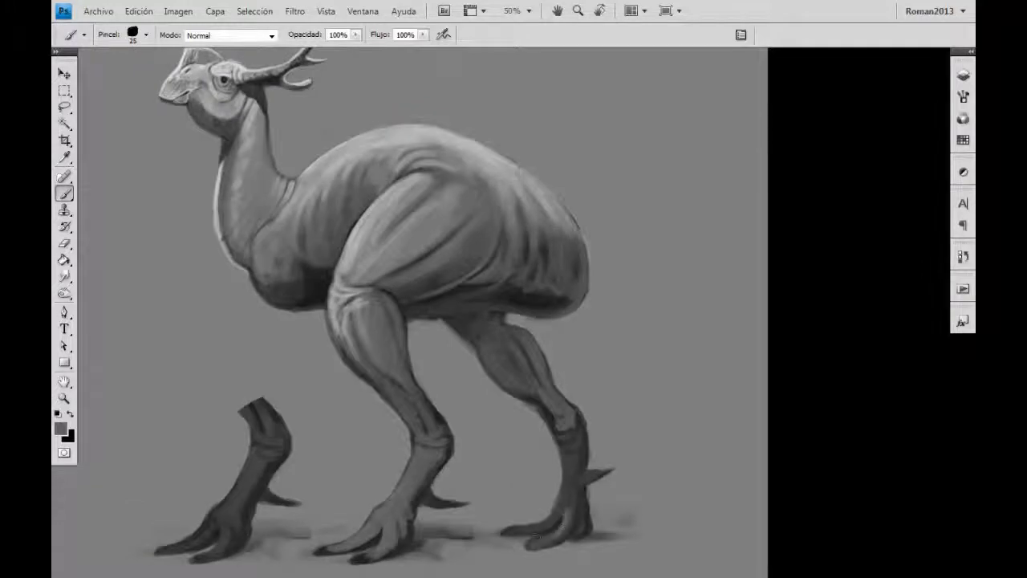
Step: Highlight the back lower leg, foot and rear toe spur, then fit the canvas in view
{"action": "left_click_drag", "start_coordinate": [537, 533], "coordinate": [566, 475]}
{"action": "left_click_drag", "start_coordinate": [577, 513], "coordinate": [565, 427]}
{"action": "left_click_drag", "start_coordinate": [570, 480], "coordinate": [610, 472]}
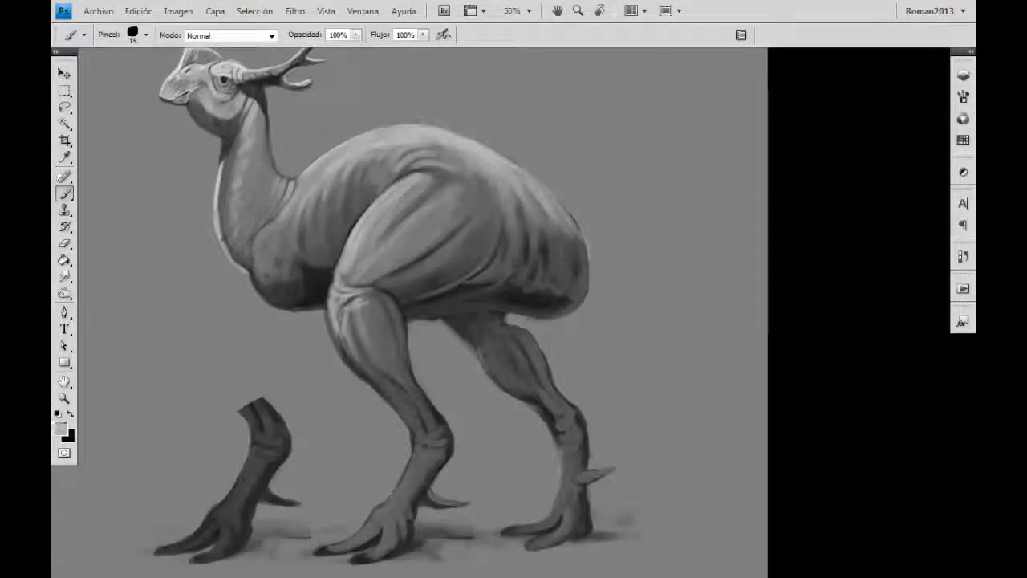
{"action": "mouse_move", "coordinate": [480, 341]}
{"action": "left_mouse_down"}
{"action": "mouse_move", "coordinate": [561, 466]}
{"action": "mouse_move", "coordinate": [563, 507]}
{"action": "left_mouse_up"}
{"action": "left_click_drag", "start_coordinate": [514, 529], "coordinate": [570, 488]}
{"action": "key", "text": "ctrl+0"}
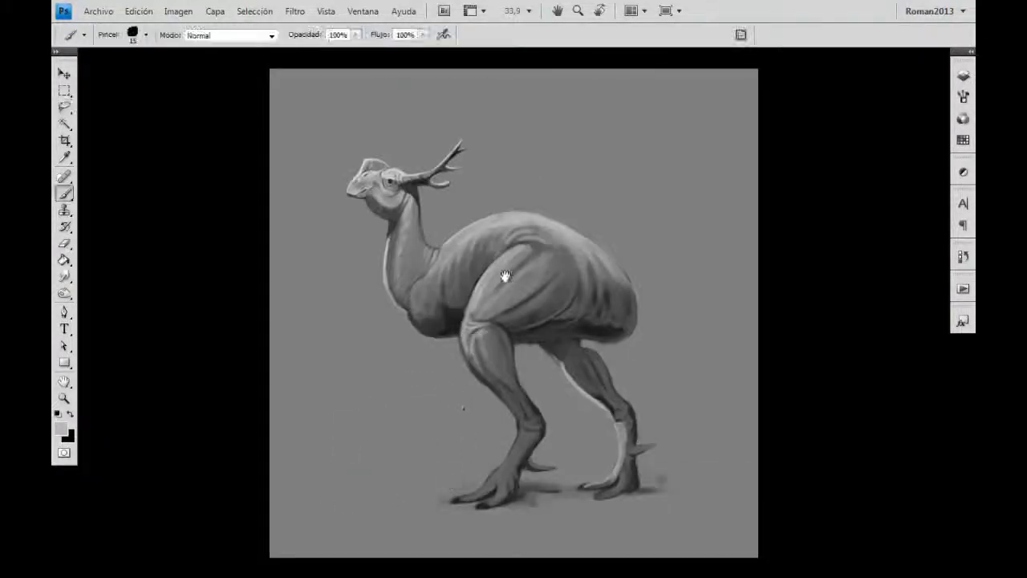
Step: Highlight the front foot's middle toe, front ankle and back shin
{"action": "scroll", "coordinate": [506, 277], "scroll_direction": "up", "scroll_amount": 2}
{"action": "left_click_drag", "start_coordinate": [527, 246], "coordinate": [260, 142]}
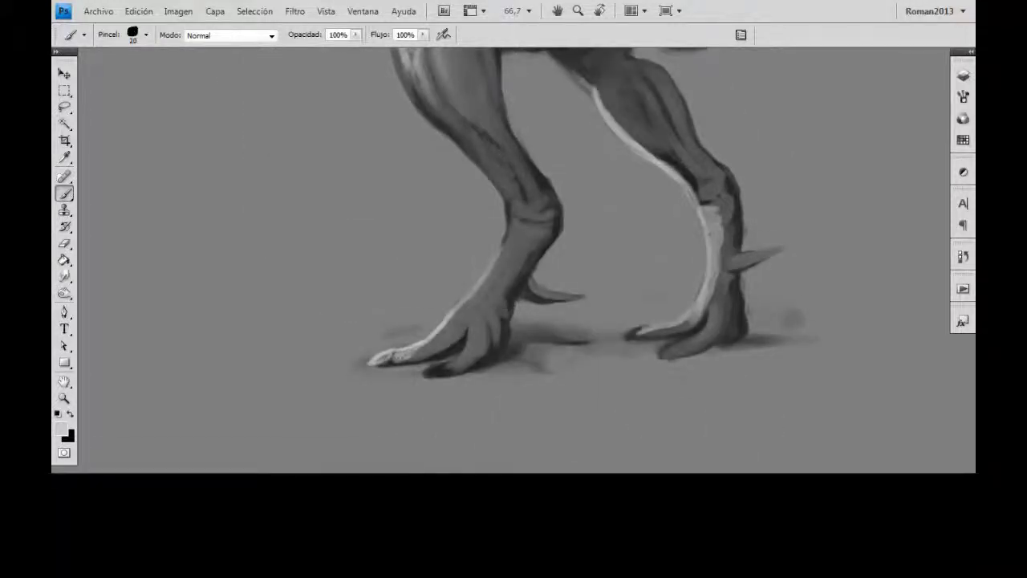
{"action": "left_click_drag", "start_coordinate": [411, 353], "coordinate": [470, 303]}
{"action": "left_click_drag", "start_coordinate": [470, 298], "coordinate": [467, 358]}
{"action": "left_click_drag", "start_coordinate": [473, 297], "coordinate": [498, 258]}
{"action": "mouse_move", "coordinate": [497, 258]}
{"action": "left_mouse_down"}
{"action": "mouse_move", "coordinate": [467, 372]}
{"action": "mouse_move", "coordinate": [491, 337]}
{"action": "left_mouse_up"}
{"action": "mouse_move", "coordinate": [519, 345]}
{"action": "left_mouse_down"}
{"action": "mouse_move", "coordinate": [522, 369]}
{"action": "mouse_move", "coordinate": [491, 289]}
{"action": "mouse_move", "coordinate": [496, 384]}
{"action": "left_mouse_up"}
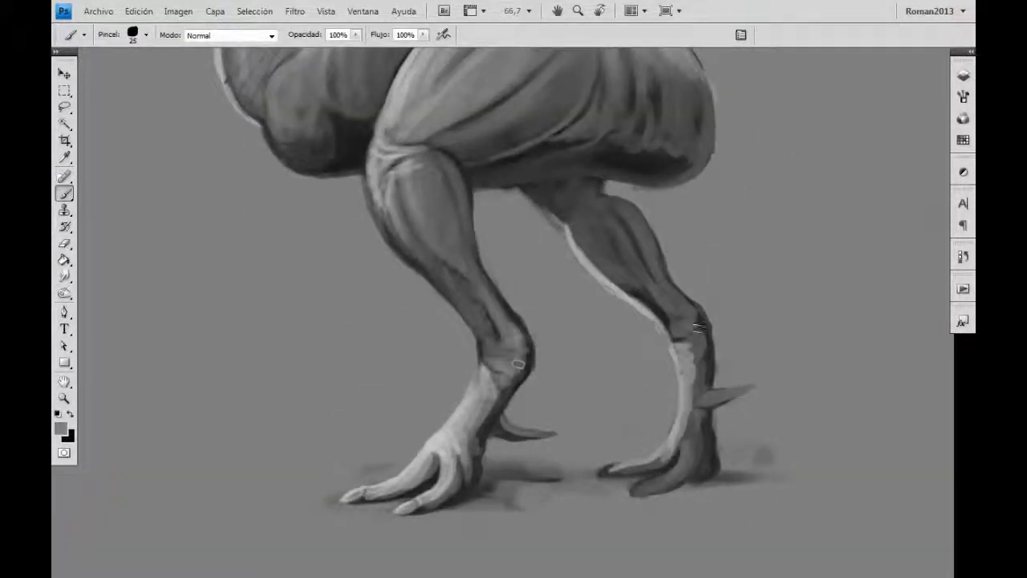
{"action": "left_click_drag", "start_coordinate": [694, 309], "coordinate": [705, 394]}
Step: Erase the ground shadow under the feet and repaint it darker
{"action": "key", "text": "e"}
{"action": "left_click_drag", "start_coordinate": [699, 479], "coordinate": [754, 472]}
{"action": "key", "text": "b"}
{"action": "left_click_drag", "start_coordinate": [787, 481], "coordinate": [482, 501]}
Step: Brighten the shading on the body, upper thigh and front of the neck
{"action": "key", "text": "ctrl+minus"}
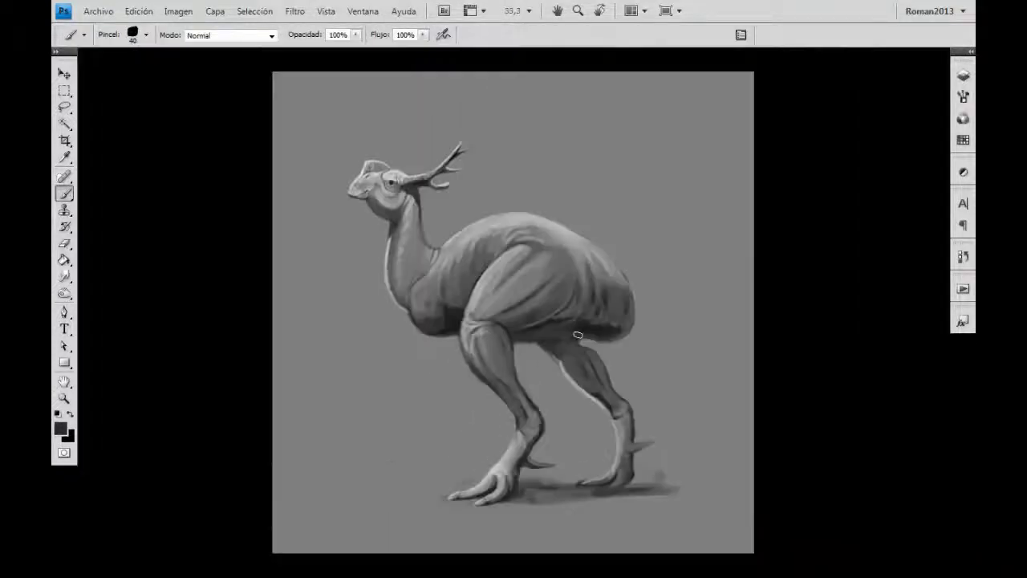
{"action": "mouse_move", "coordinate": [594, 256]}
{"action": "left_mouse_down"}
{"action": "mouse_move", "coordinate": [538, 241]}
{"action": "mouse_move", "coordinate": [494, 301]}
{"action": "left_mouse_up"}
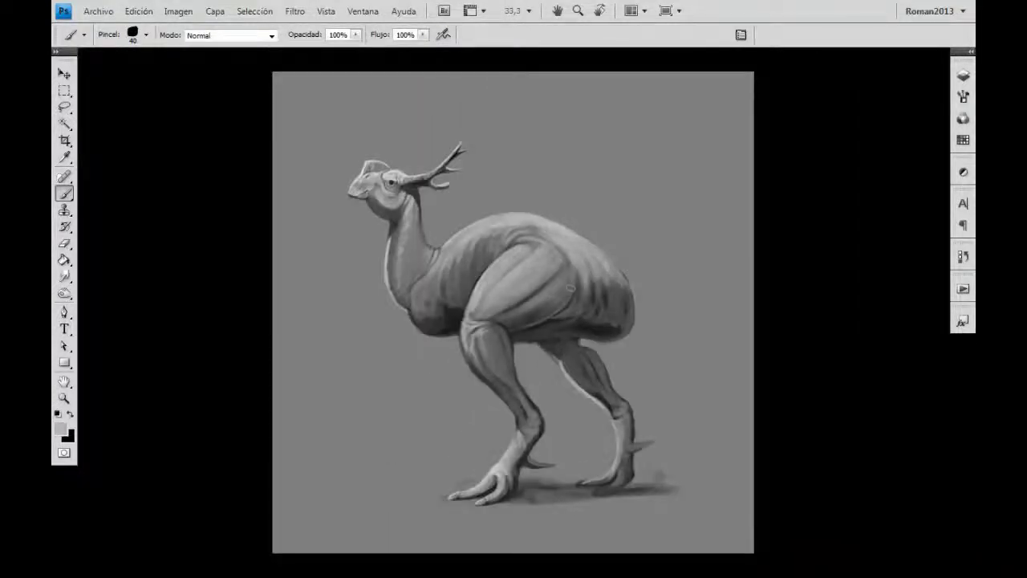
{"action": "left_click_drag", "start_coordinate": [630, 273], "coordinate": [582, 317]}
{"action": "left_click_drag", "start_coordinate": [466, 253], "coordinate": [416, 296]}
{"action": "left_click_drag", "start_coordinate": [502, 234], "coordinate": [405, 281]}
{"action": "left_click_drag", "start_coordinate": [410, 229], "coordinate": [405, 284]}
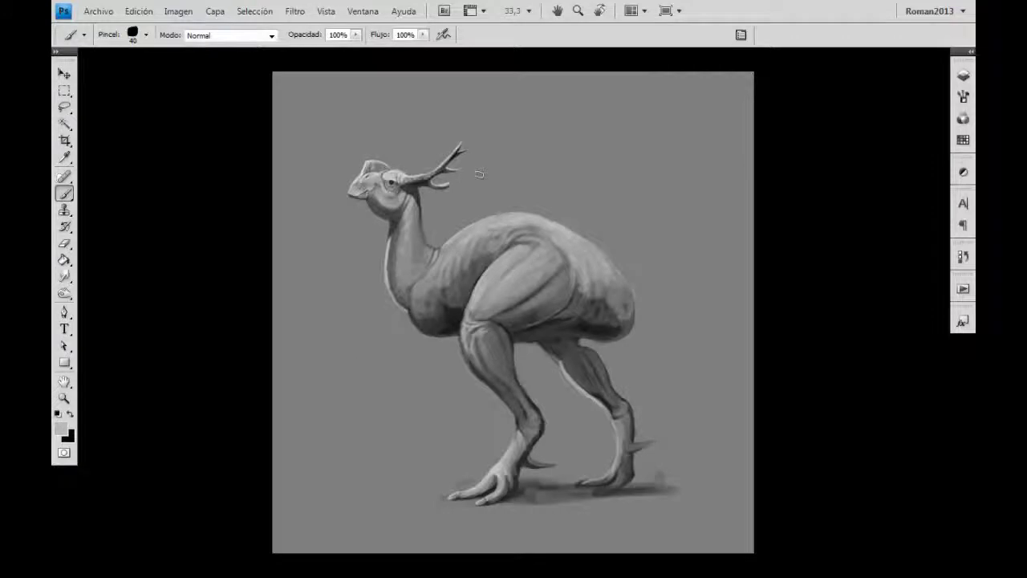
Step: Lasso the head and neck and move them upward with Free Transform
{"action": "key", "text": "l"}
{"action": "left_click_drag", "start_coordinate": [479, 174], "coordinate": [469, 181]}
{"action": "key", "text": "ctrl+t"}
{"action": "left_click_drag", "start_coordinate": [401, 201], "coordinate": [386, 156]}
{"action": "key", "text": "Return"}
{"action": "key", "text": "b"}
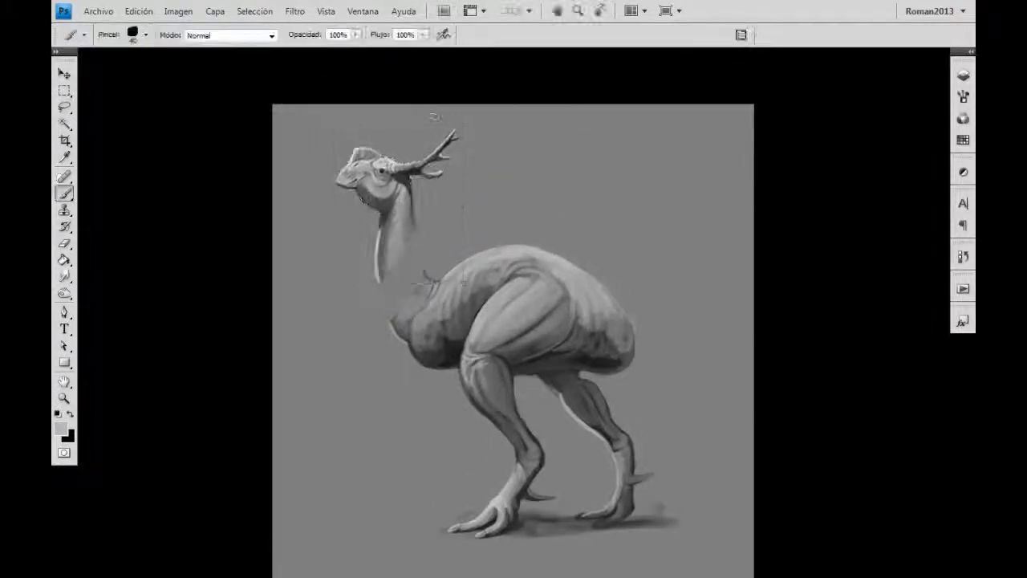
Step: Shade the lengthened neck dark grey, then repaint and blend it in lighter grey
{"action": "key", "text": "ctrl+plus"}
{"action": "left_click", "coordinate": [345, 280], "text": "alt"}
{"action": "mouse_move", "coordinate": [353, 321]}
{"action": "left_mouse_down"}
{"action": "mouse_move", "coordinate": [317, 233]}
{"action": "mouse_move", "coordinate": [374, 160]}
{"action": "left_mouse_up"}
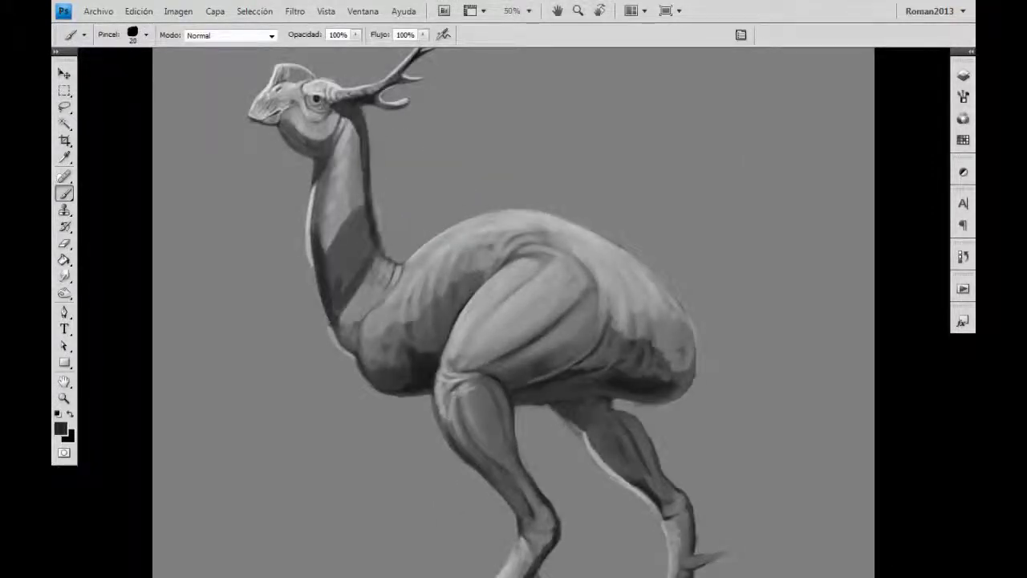
{"action": "left_click", "coordinate": [325, 195], "text": "alt"}
{"action": "left_click_drag", "start_coordinate": [321, 237], "coordinate": [325, 329]}
{"action": "left_click_drag", "start_coordinate": [317, 184], "coordinate": [337, 345]}
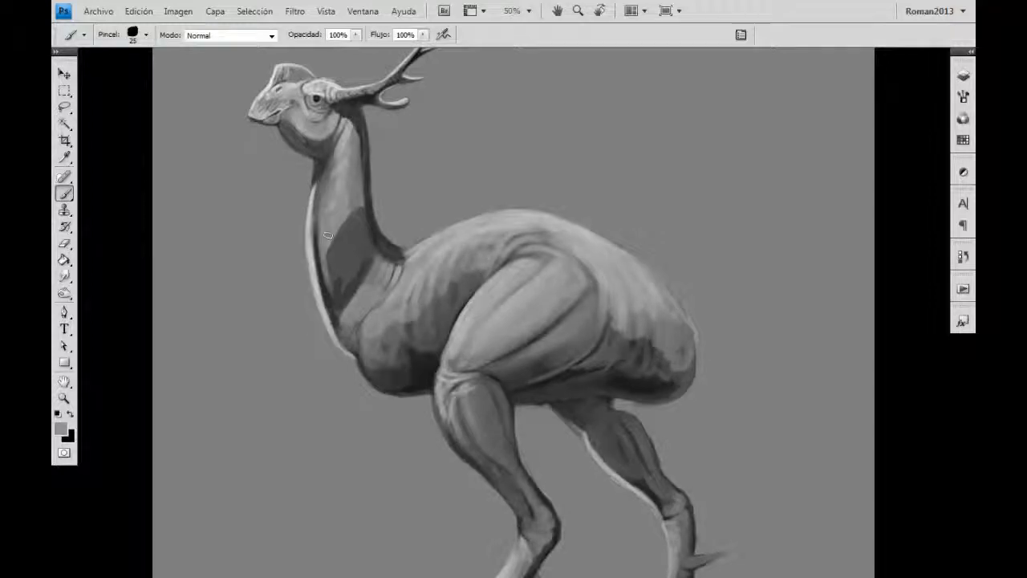
{"action": "key", "text": "bracketright"}
{"action": "left_click_drag", "start_coordinate": [329, 224], "coordinate": [365, 321]}
{"action": "left_click_drag", "start_coordinate": [361, 120], "coordinate": [377, 256]}
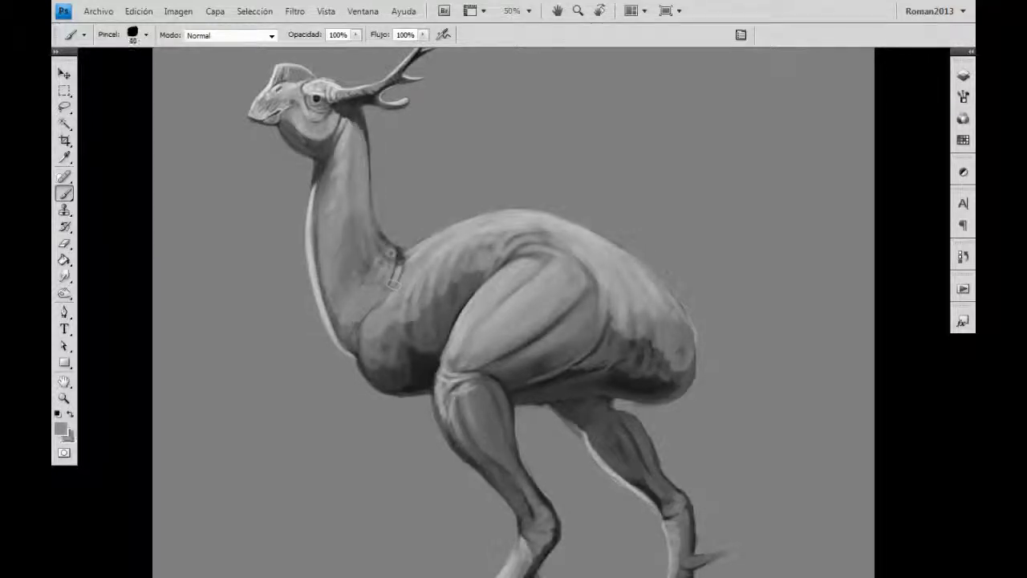
{"action": "left_click_drag", "start_coordinate": [353, 151], "coordinate": [358, 273]}
Step: Zoom out to the whole canvas and save the painting with Save As
{"action": "key", "text": "ctrl+minus"}
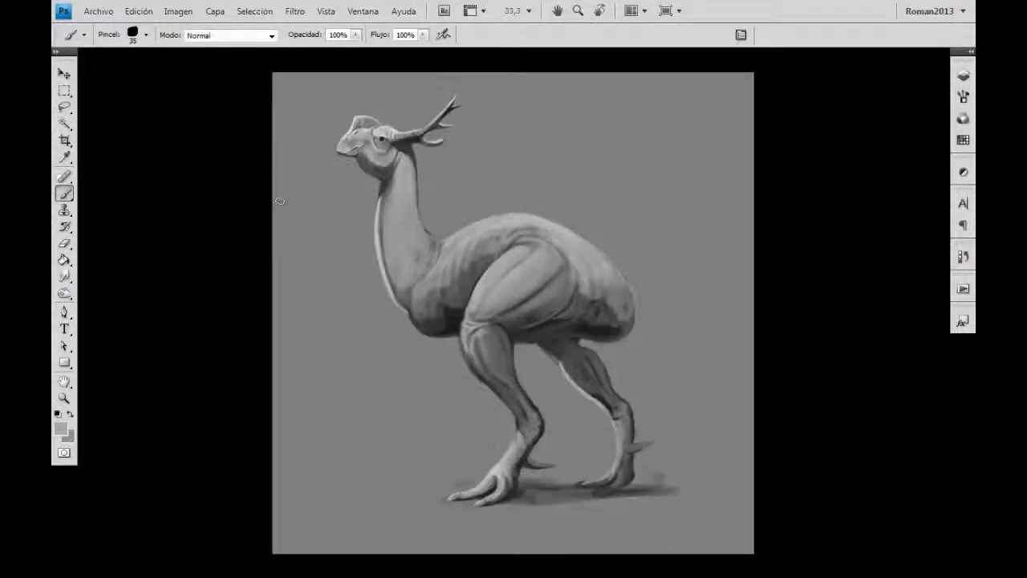
{"action": "key", "text": "ctrl+shift+s"}
{"action": "left_click", "coordinate": [747, 353]}
Step: Lasso the creature's head and duplicate it into the row of head copies
{"action": "key", "text": "l"}
{"action": "left_click_drag", "start_coordinate": [471, 79], "coordinate": [285, 288]}
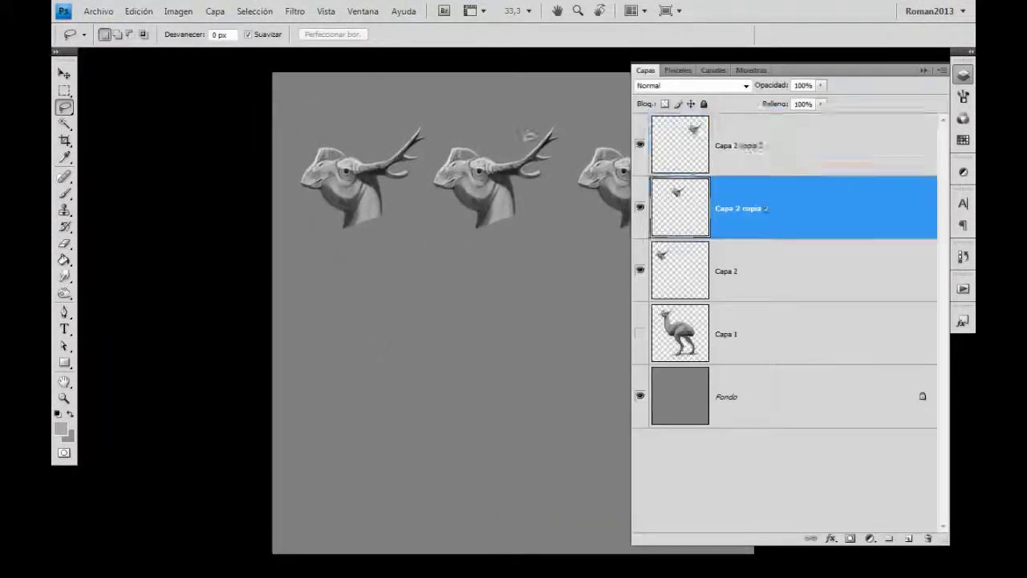
{"action": "key", "text": "F7"}
{"action": "key", "text": "ctrl+t"}
{"action": "key", "text": "Return"}
Step: Paint a crest and a curved horn onto the middle head
{"action": "key", "text": "e"}
{"action": "key", "text": "ctrl+plus"}
{"action": "key", "text": "ctrl+plus"}
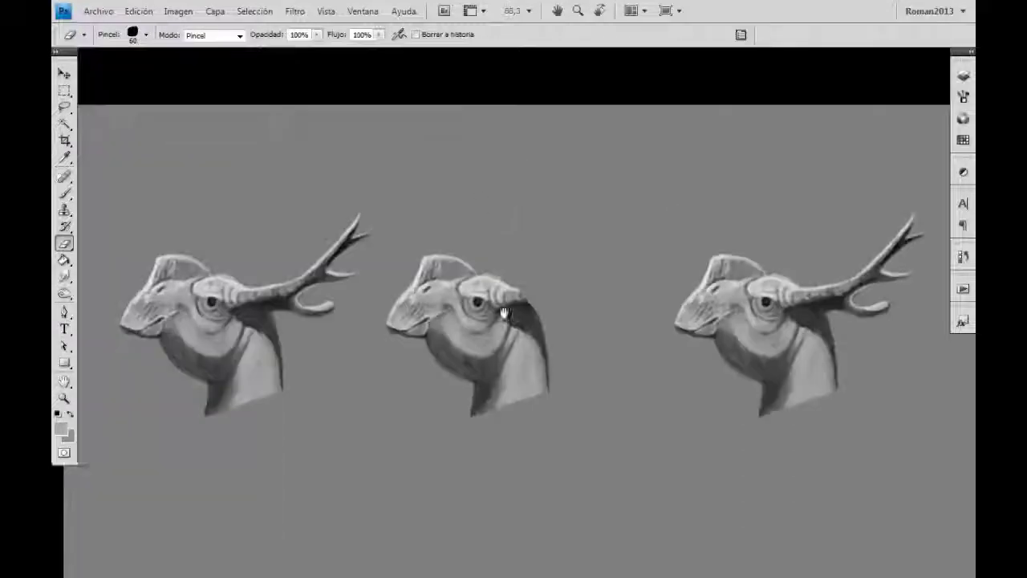
{"action": "key", "text": "b"}
{"action": "left_click_drag", "start_coordinate": [417, 285], "coordinate": [462, 249]}
{"action": "mouse_move", "coordinate": [482, 288]}
{"action": "left_mouse_down"}
{"action": "mouse_move", "coordinate": [578, 341]}
{"action": "mouse_move", "coordinate": [521, 261]}
{"action": "left_mouse_up"}
{"action": "left_click_drag", "start_coordinate": [546, 297], "coordinate": [579, 309]}
Step: Duplicate the middle head below the row and repaint its crest as a dome
{"action": "key", "text": "ctrl+j"}
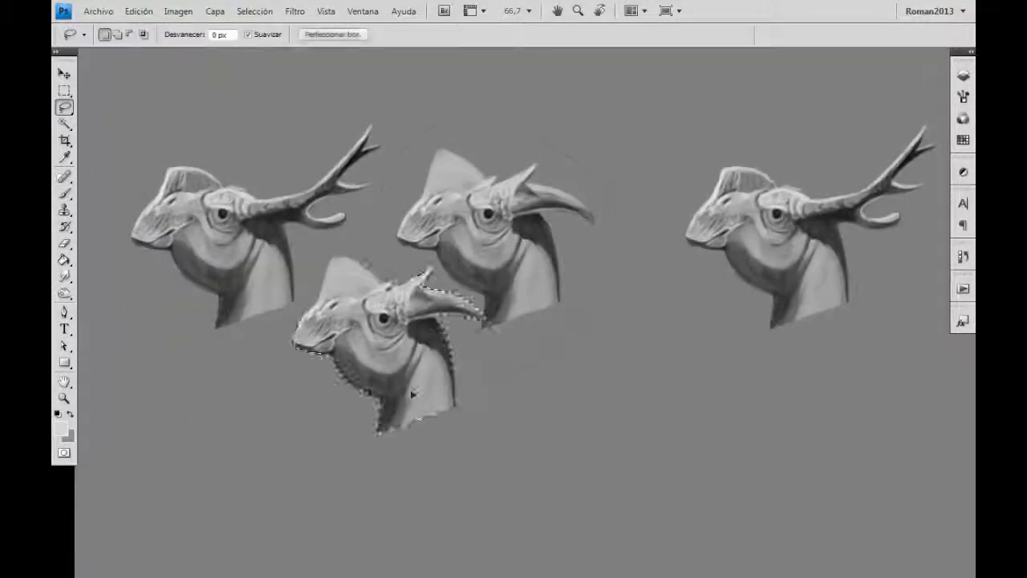
{"action": "left_click_drag", "start_coordinate": [377, 345], "coordinate": [389, 393]}
{"action": "mouse_move", "coordinate": [321, 354]}
{"action": "left_mouse_down"}
{"action": "mouse_move", "coordinate": [369, 337]}
{"action": "mouse_move", "coordinate": [301, 377]}
{"action": "mouse_move", "coordinate": [381, 337]}
{"action": "mouse_move", "coordinate": [327, 366]}
{"action": "left_mouse_up"}
{"action": "key", "text": "["}
{"action": "key", "text": "F7"}
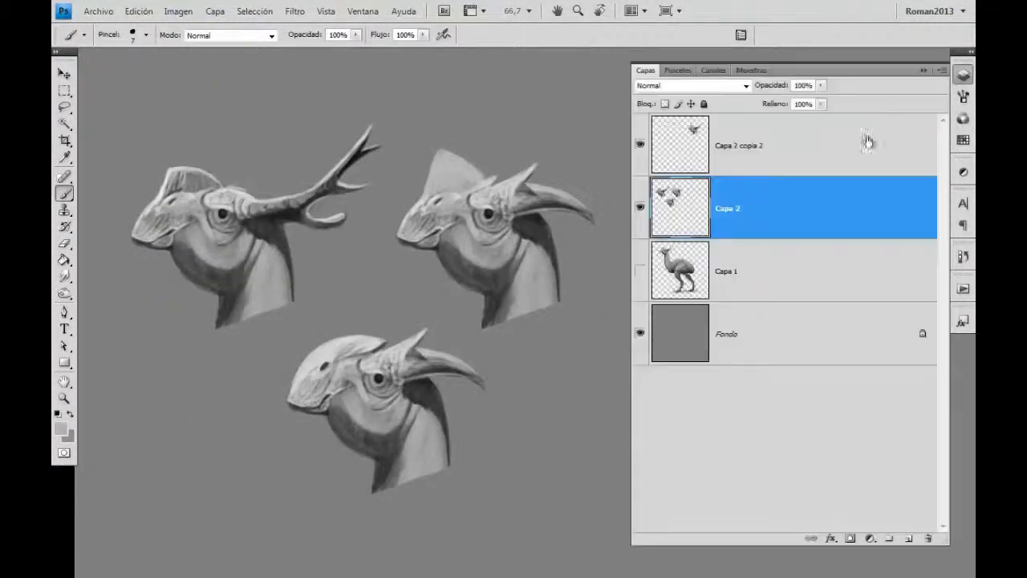
{"action": "key", "text": "F7"}
{"action": "mouse_move", "coordinate": [397, 341]}
{"action": "left_mouse_down"}
{"action": "mouse_move", "coordinate": [341, 337]}
{"action": "mouse_move", "coordinate": [339, 367]}
{"action": "left_mouse_up"}
{"action": "key", "text": "x"}
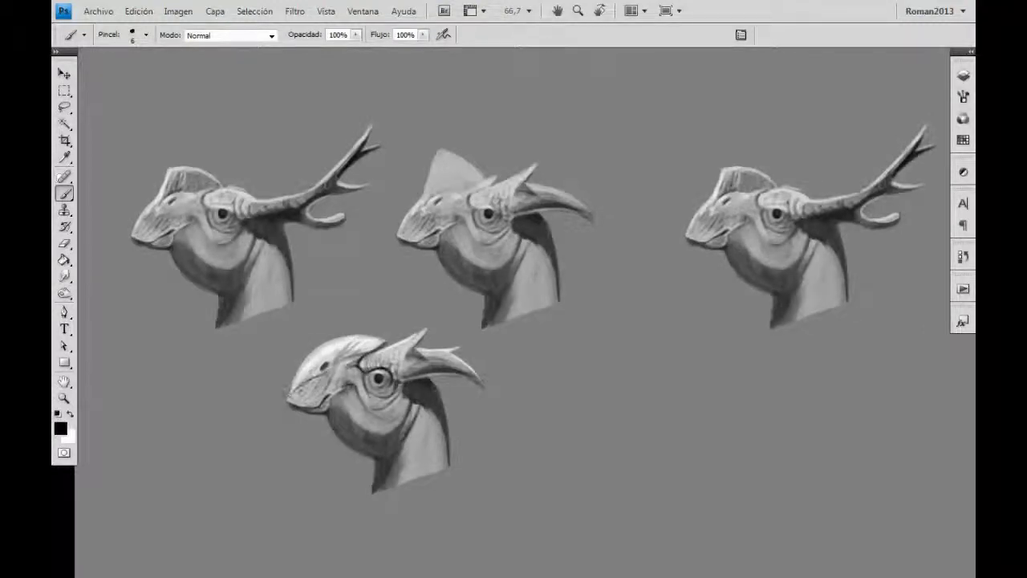
Step: Copy the middle head to the lower right of the sheet
{"action": "left_click_drag", "start_coordinate": [560, 338], "coordinate": [532, 326]}
{"action": "key", "text": "l"}
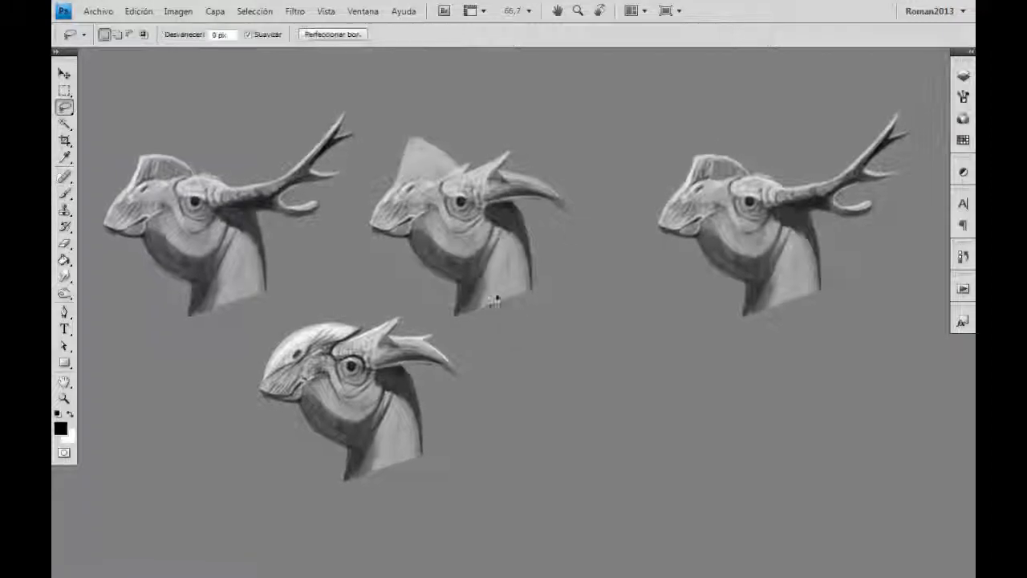
{"action": "key", "text": "ctrl+v"}
{"action": "key", "text": "e"}
{"action": "left_click_drag", "start_coordinate": [652, 329], "coordinate": [705, 363]}
{"action": "key", "text": "b"}
Step: Paint a dark curled horn over the lower-right head's beak with light strokes
{"action": "mouse_move", "coordinate": [638, 314]}
{"action": "left_mouse_down"}
{"action": "mouse_move", "coordinate": [668, 387]}
{"action": "mouse_move", "coordinate": [690, 357]}
{"action": "left_mouse_up"}
{"action": "key", "text": "x"}
{"action": "left_click_drag", "start_coordinate": [682, 321], "coordinate": [649, 397]}
{"action": "left_click_drag", "start_coordinate": [638, 313], "coordinate": [678, 393]}
{"action": "mouse_move", "coordinate": [608, 329]}
{"action": "left_mouse_down"}
{"action": "mouse_move", "coordinate": [686, 338]}
{"action": "mouse_move", "coordinate": [694, 373]}
{"action": "left_mouse_up"}
{"action": "key", "text": "x"}
{"action": "mouse_move", "coordinate": [667, 313]}
{"action": "left_mouse_down"}
{"action": "mouse_move", "coordinate": [690, 351]}
{"action": "mouse_move", "coordinate": [634, 321]}
{"action": "mouse_move", "coordinate": [647, 353]}
{"action": "left_mouse_up"}
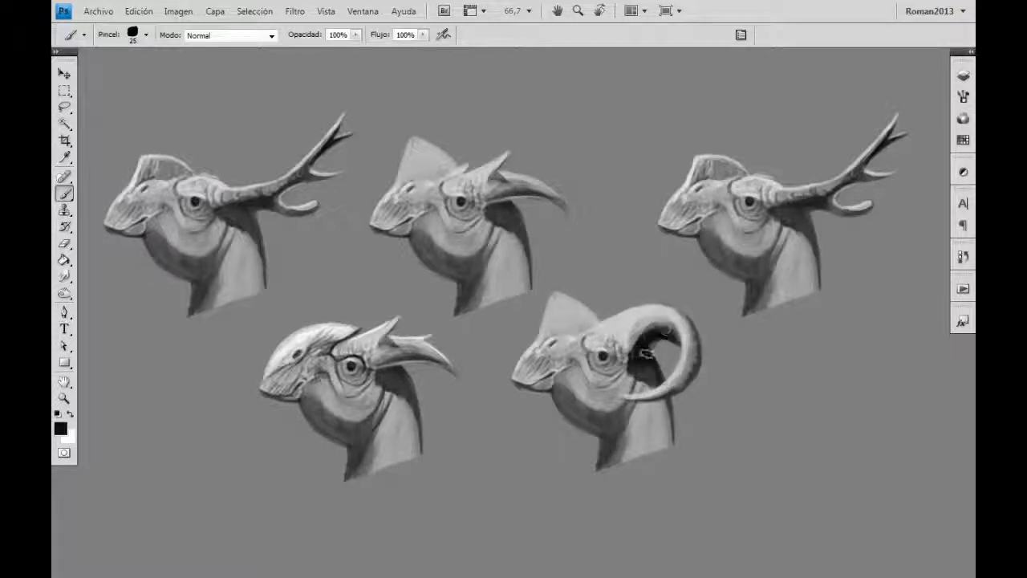
Step: Add a thin dark spike above the horn and shade and highlight the horn base
{"action": "key", "text": "bracketleft"}
{"action": "key", "text": "bracketleft"}
{"action": "key", "text": "bracketleft"}
{"action": "left_click_drag", "start_coordinate": [623, 311], "coordinate": [622, 285]}
{"action": "left_click_drag", "start_coordinate": [593, 321], "coordinate": [634, 337]}
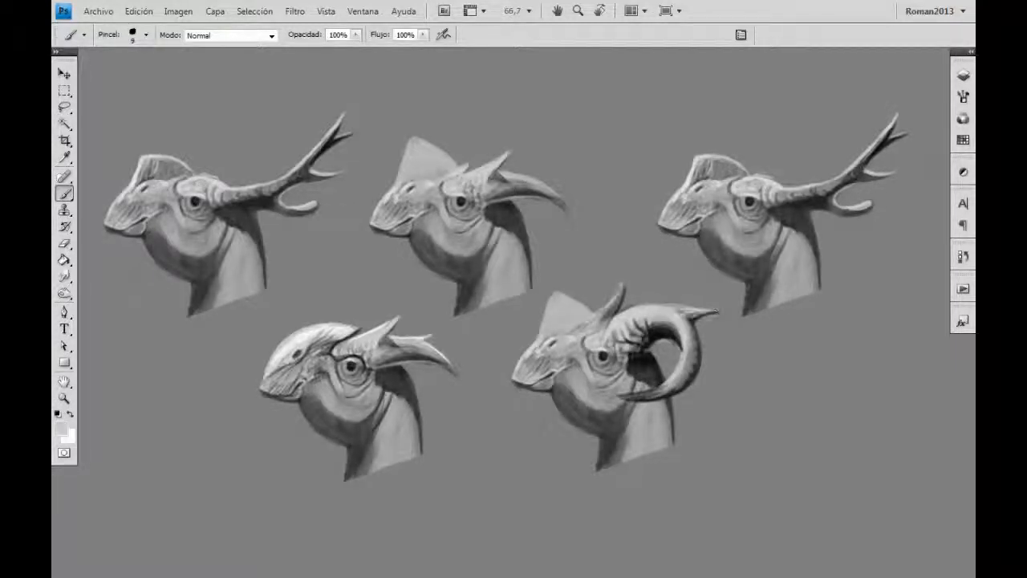
{"action": "left_click_drag", "start_coordinate": [618, 329], "coordinate": [622, 285]}
{"action": "left_click_drag", "start_coordinate": [562, 333], "coordinate": [610, 309]}
{"action": "left_click", "coordinate": [594, 327], "text": "alt"}
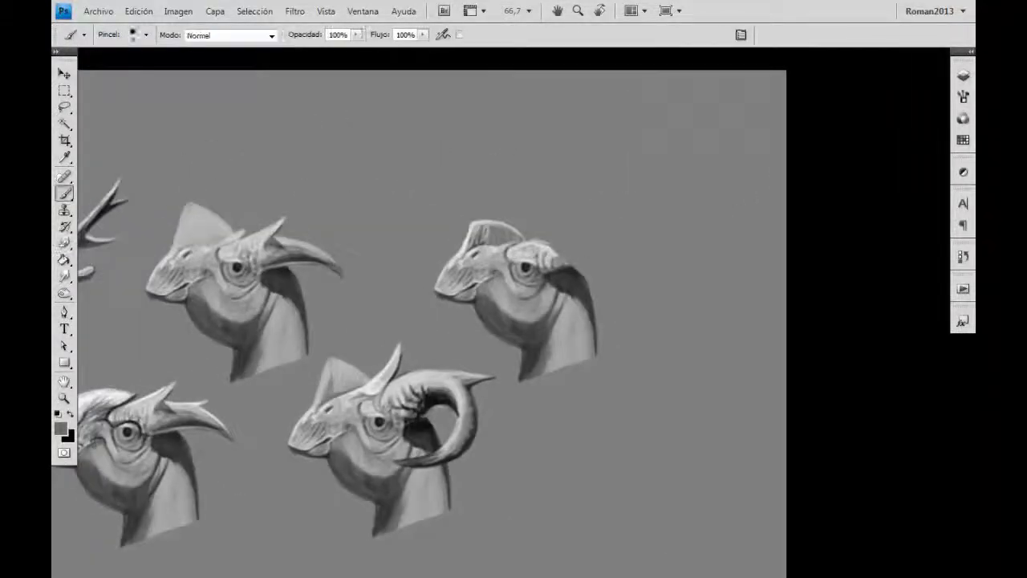
Step: Paint a trimmed spiked crest on the top-right head and dark swept-back spikes behind the lower-left head
{"action": "mouse_move", "coordinate": [553, 256]}
{"action": "left_mouse_down"}
{"action": "mouse_move", "coordinate": [582, 221]}
{"action": "mouse_move", "coordinate": [574, 228]}
{"action": "left_mouse_up"}
{"action": "key", "text": "x"}
{"action": "key", "text": "e"}
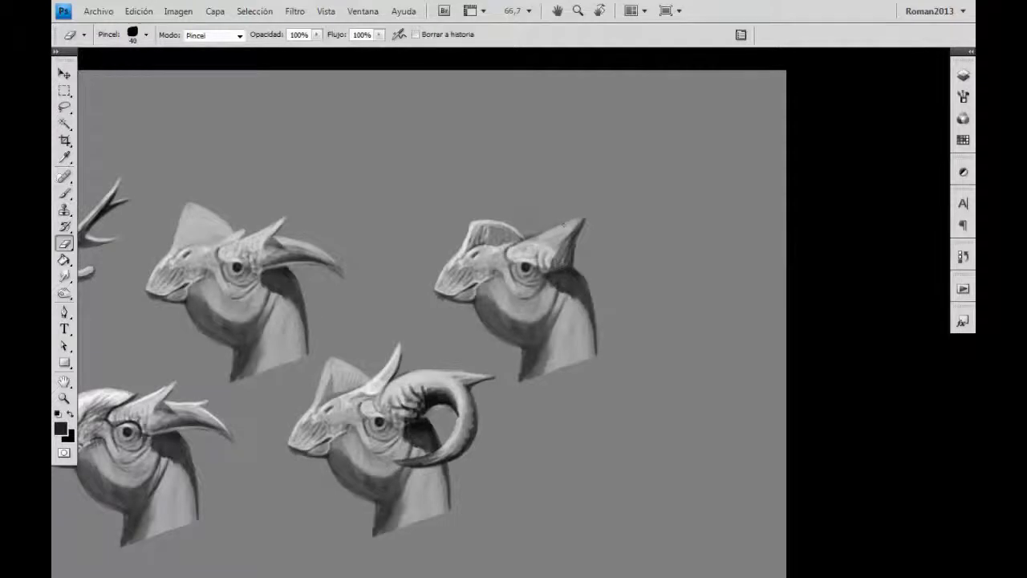
{"action": "key", "text": "b"}
{"action": "left_click_drag", "start_coordinate": [514, 249], "coordinate": [578, 224]}
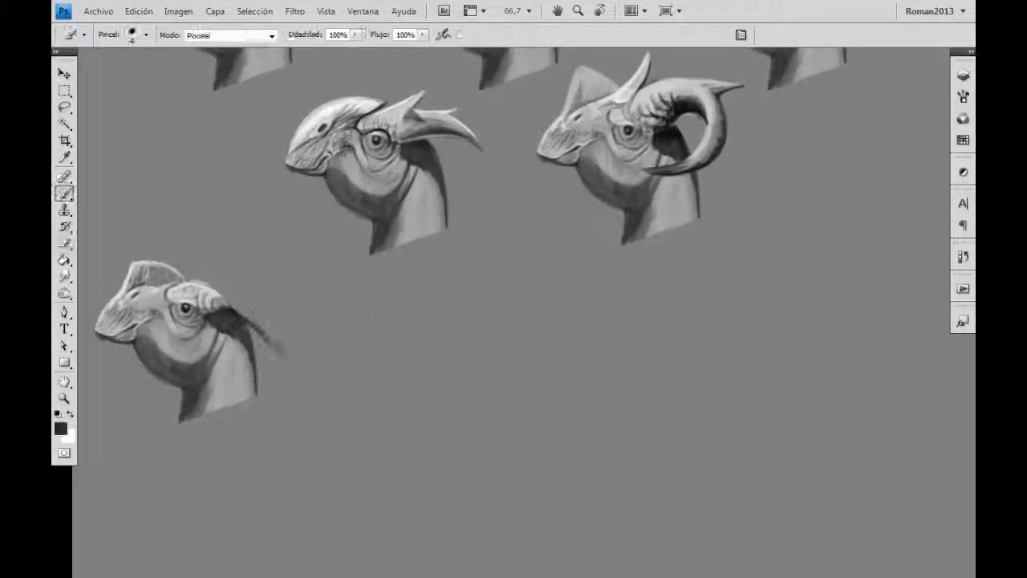
{"action": "left_click_drag", "start_coordinate": [241, 321], "coordinate": [324, 367]}
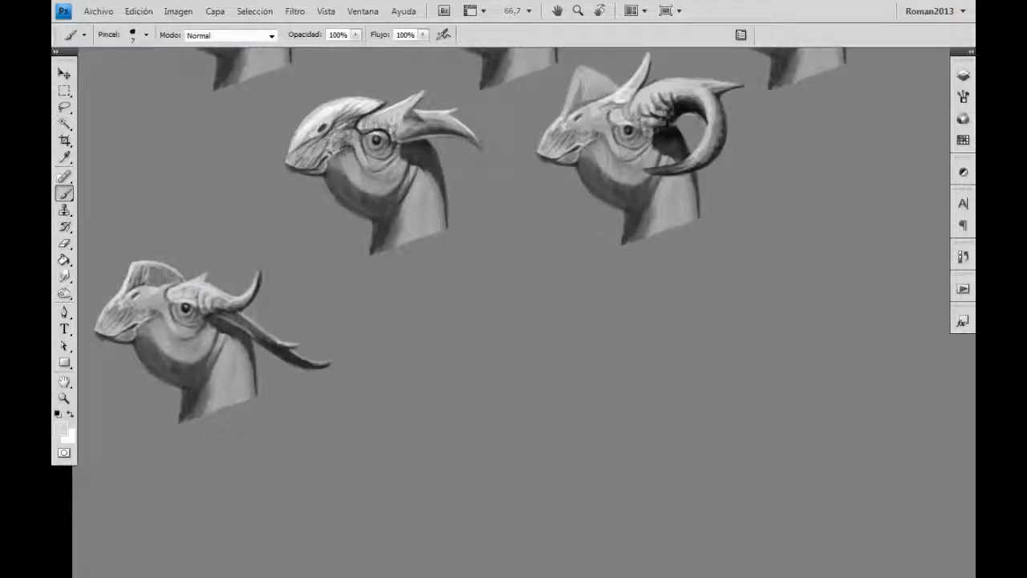
{"action": "left_click_drag", "start_coordinate": [248, 323], "coordinate": [295, 314]}
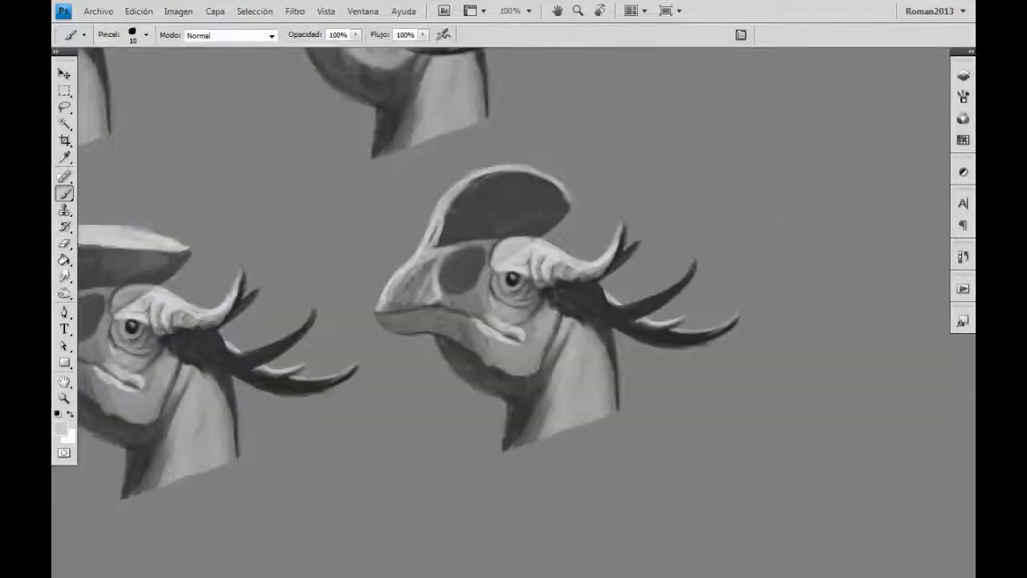
Step: In white, paint a light ring around the eye and lighten the jaw, neck and crest
{"action": "key", "text": "d"}
{"action": "key", "text": "x"}
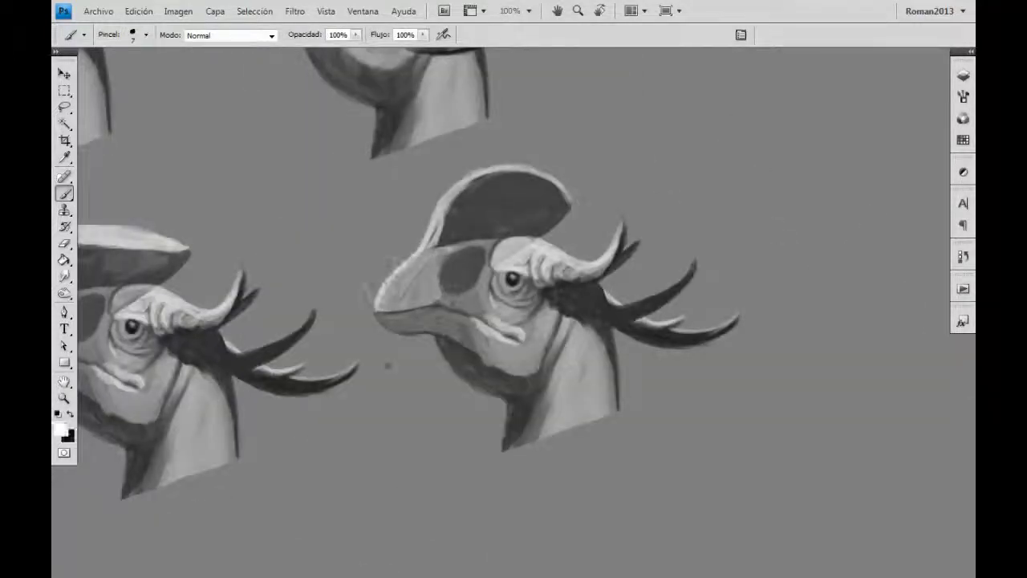
{"action": "left_click_drag", "start_coordinate": [434, 275], "coordinate": [451, 277]}
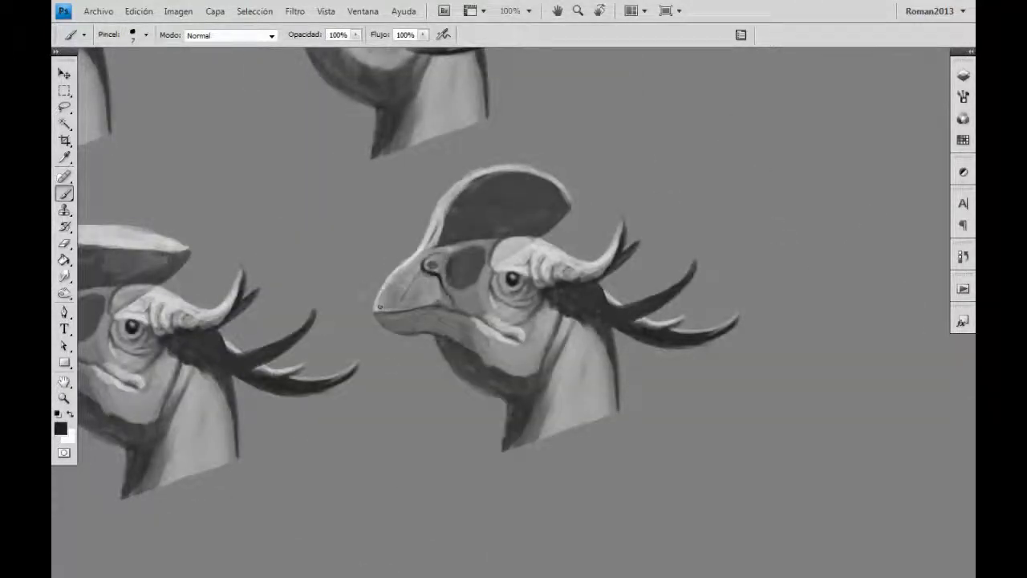
{"action": "left_click_drag", "start_coordinate": [459, 337], "coordinate": [550, 393]}
{"action": "mouse_move", "coordinate": [449, 237]}
{"action": "left_mouse_down"}
{"action": "mouse_move", "coordinate": [530, 181]}
{"action": "mouse_move", "coordinate": [497, 232]}
{"action": "mouse_move", "coordinate": [440, 245]}
{"action": "left_mouse_up"}
Step: Paint dark striations on the brow above the eye
{"action": "key", "text": "x"}
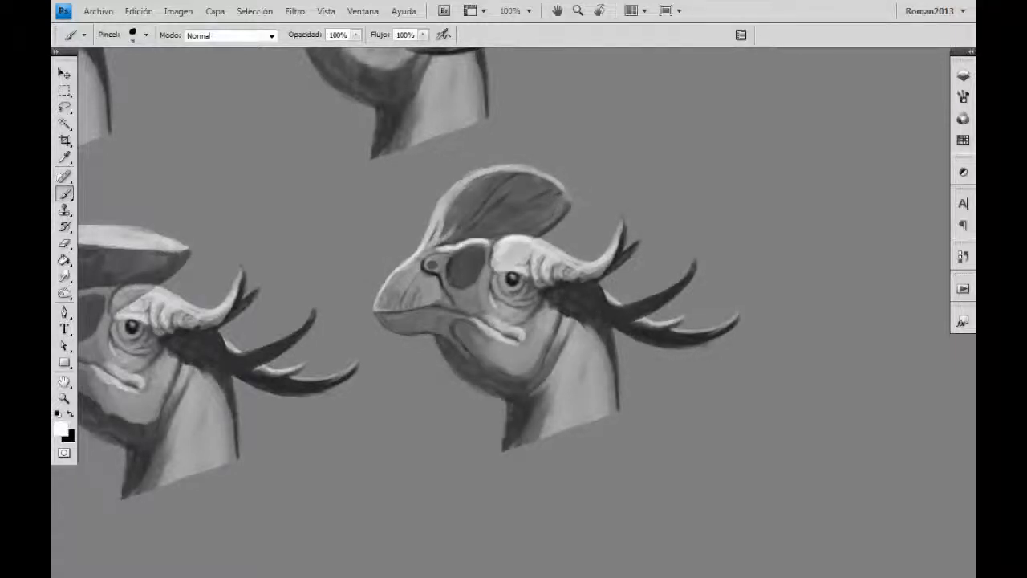
{"action": "key", "text": "x"}
{"action": "mouse_move", "coordinate": [482, 273]}
{"action": "left_mouse_down"}
{"action": "mouse_move", "coordinate": [534, 252]}
{"action": "mouse_move", "coordinate": [565, 289]}
{"action": "left_mouse_up"}
{"action": "key", "text": "bracketleft"}
{"action": "key", "text": "x"}
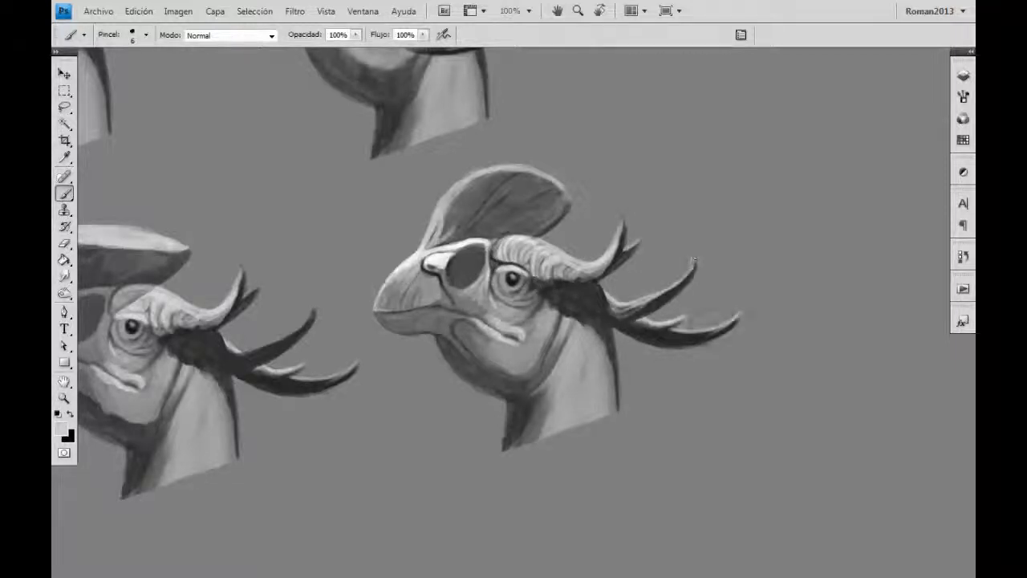
Step: Lasso the centre beaked head and place a copy at the lower left
{"action": "key", "text": "ctrl+minus"}
{"action": "key", "text": "ctrl+minus"}
{"action": "key", "text": "ctrl+minus"}
{"action": "key", "text": "l"}
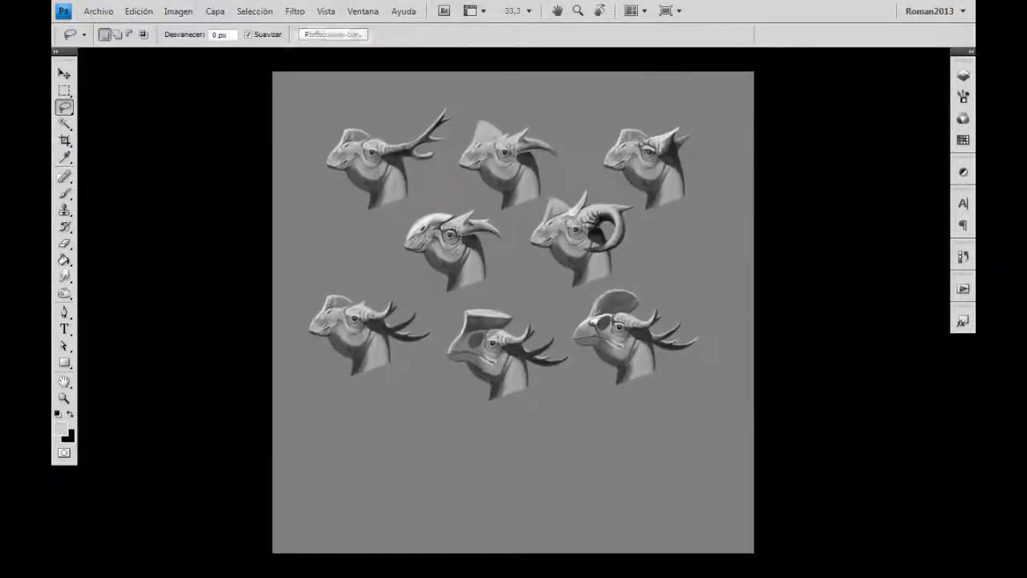
{"action": "left_click_drag", "start_coordinate": [405, 241], "coordinate": [409, 244]}
{"action": "left_click_drag", "start_coordinate": [449, 249], "coordinate": [373, 473]}
{"action": "key", "text": "F7"}
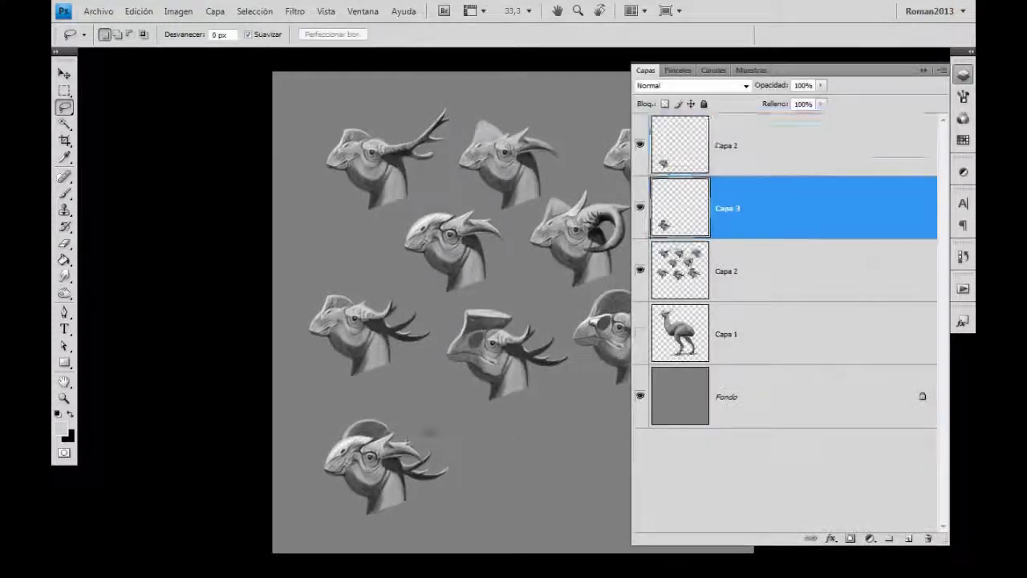
{"action": "key", "text": "F7"}
{"action": "key", "text": "b"}
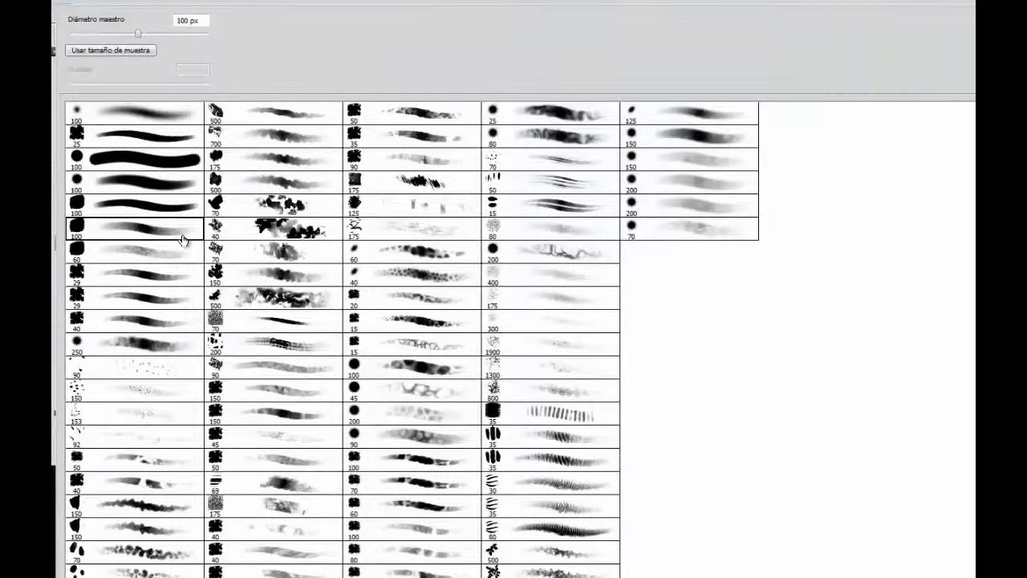
{"action": "key", "text": "F7"}
Step: Erase the crest from the copied lower-left head
{"action": "key", "text": "ctrl+plus"}
{"action": "key", "text": "ctrl+plus"}
{"action": "key", "text": "e"}
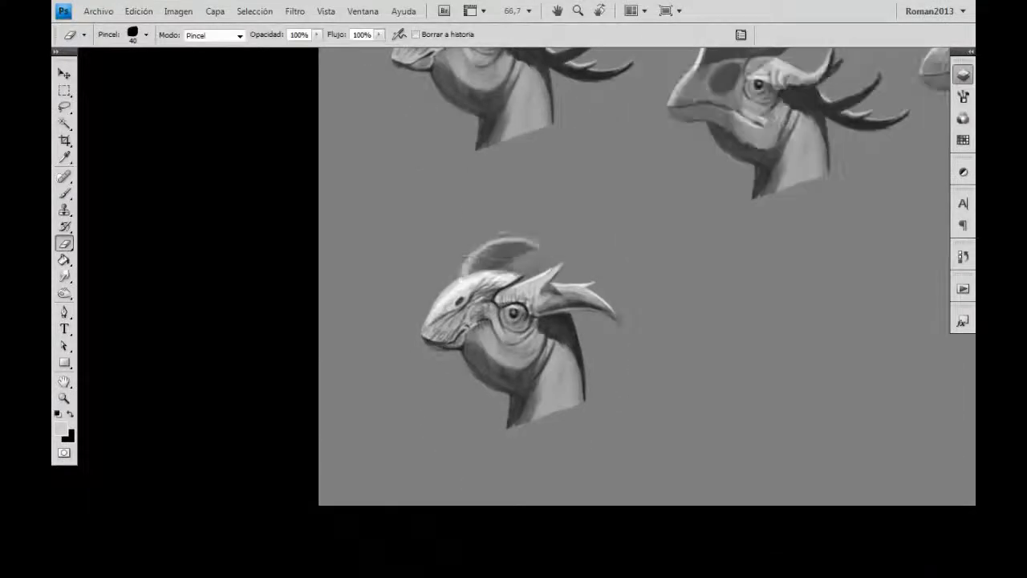
{"action": "left_click_drag", "start_coordinate": [466, 258], "coordinate": [533, 245]}
{"action": "key", "text": "F7"}
{"action": "key", "text": "F7"}
{"action": "key", "text": "b"}
{"action": "key", "text": "F7"}
{"action": "key", "text": "F7"}
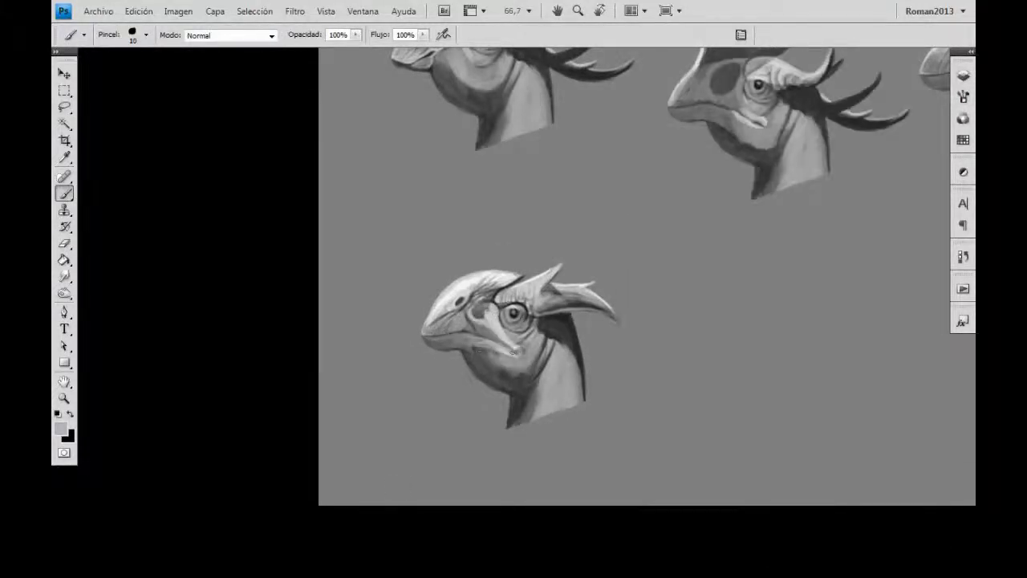
Step: Darken the copied head's brow, beak and jaw line with a size 5 brush
{"action": "key", "text": "ctrl+plus"}
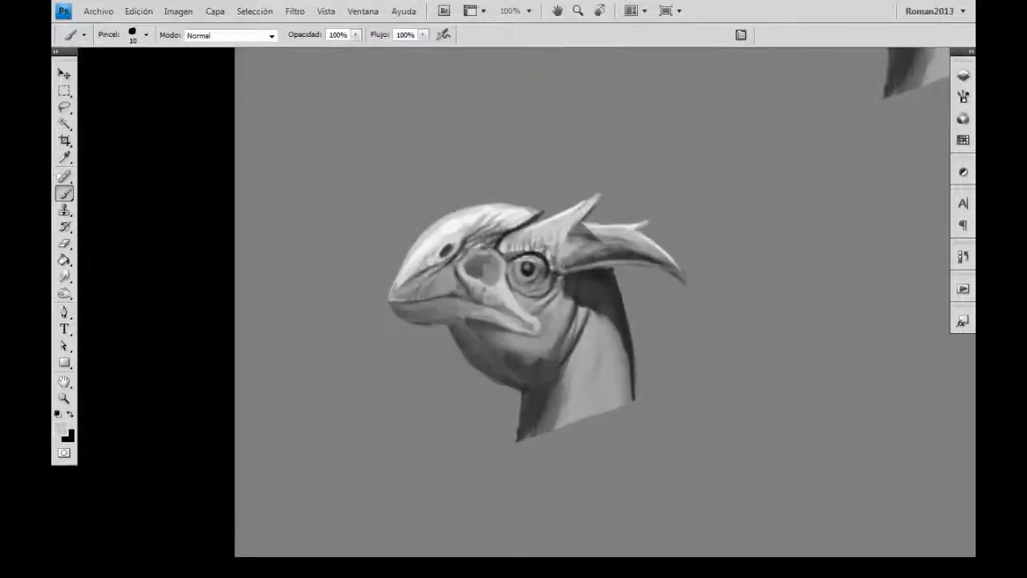
{"action": "key", "text": "ctrl+plus"}
{"action": "mouse_move", "coordinate": [562, 180]}
{"action": "left_mouse_down"}
{"action": "mouse_move", "coordinate": [458, 186]}
{"action": "mouse_move", "coordinate": [721, 170]}
{"action": "left_mouse_up"}
{"action": "key", "text": "bracketleft"}
{"action": "left_click_drag", "start_coordinate": [719, 207], "coordinate": [670, 210]}
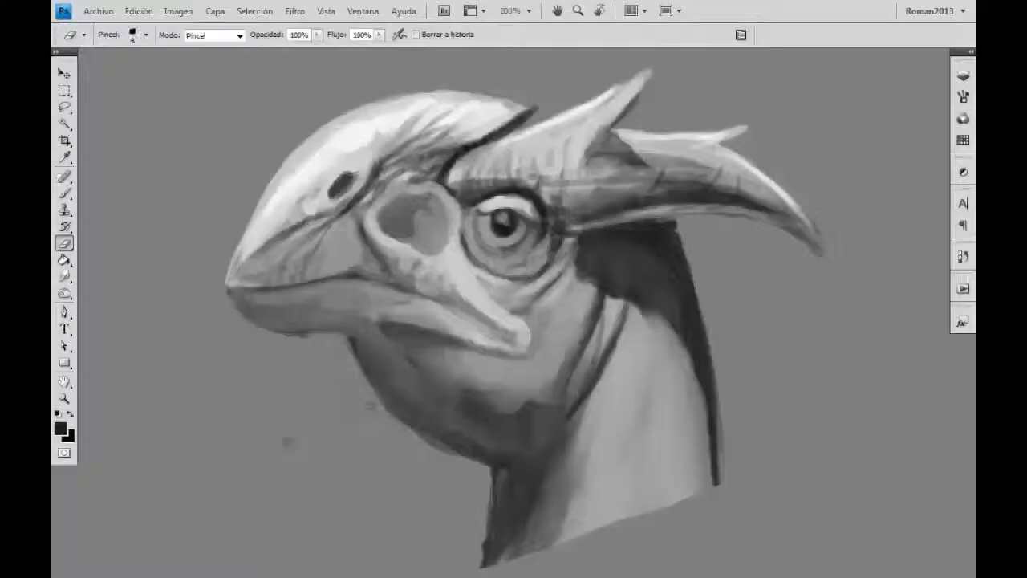
{"action": "key", "text": "bracketleft"}
{"action": "key", "text": "bracketleft"}
{"action": "left_click_drag", "start_coordinate": [345, 337], "coordinate": [405, 429]}
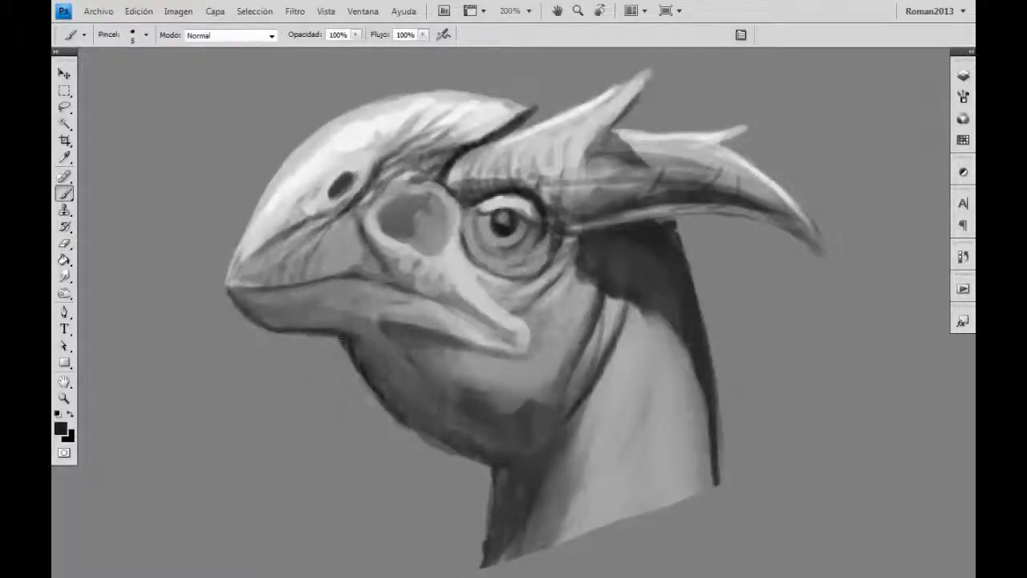
{"action": "left_click_drag", "start_coordinate": [438, 297], "coordinate": [498, 333]}
{"action": "key", "text": "ctrl+0"}
Step: Lasso-copy heads into the bottom row, one placed at the bottom right
{"action": "key", "text": "l"}
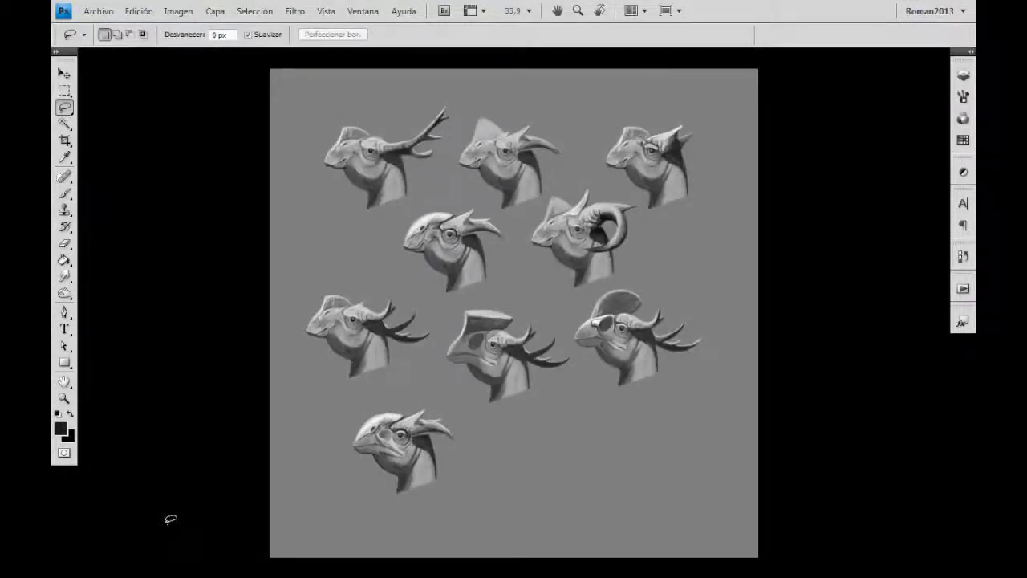
{"action": "left_click_drag", "start_coordinate": [401, 450], "coordinate": [493, 470]}
{"action": "left_click_drag", "start_coordinate": [393, 201], "coordinate": [401, 205]}
{"action": "left_click_drag", "start_coordinate": [450, 241], "coordinate": [378, 470]}
{"action": "left_click_drag", "start_coordinate": [634, 337], "coordinate": [618, 485]}
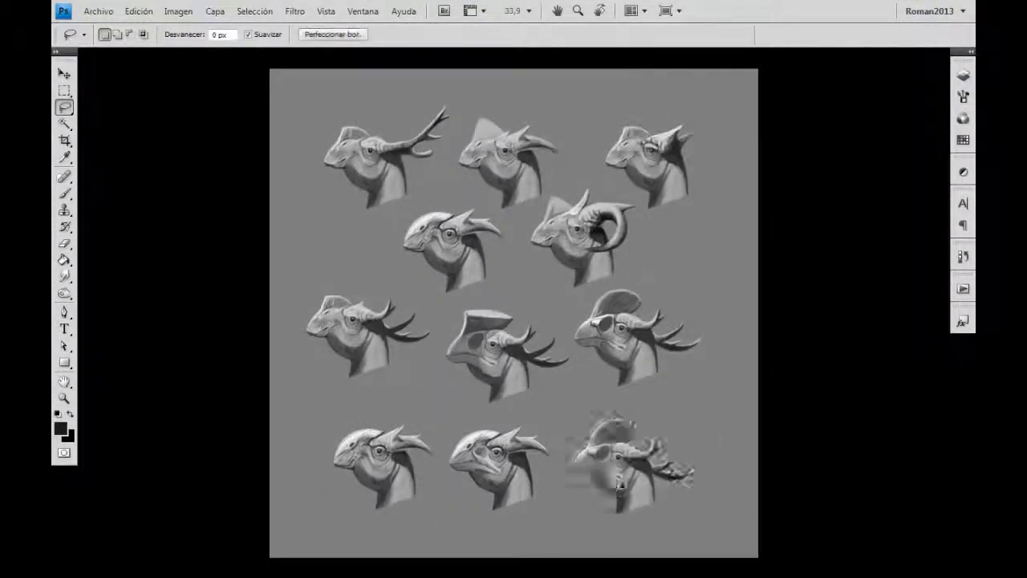
Step: Reshape the right head's crest and repaint its horns as curved swept-back horns
{"action": "key", "text": "e"}
{"action": "scroll", "coordinate": [634, 482], "scroll_direction": "up", "scroll_amount": 3}
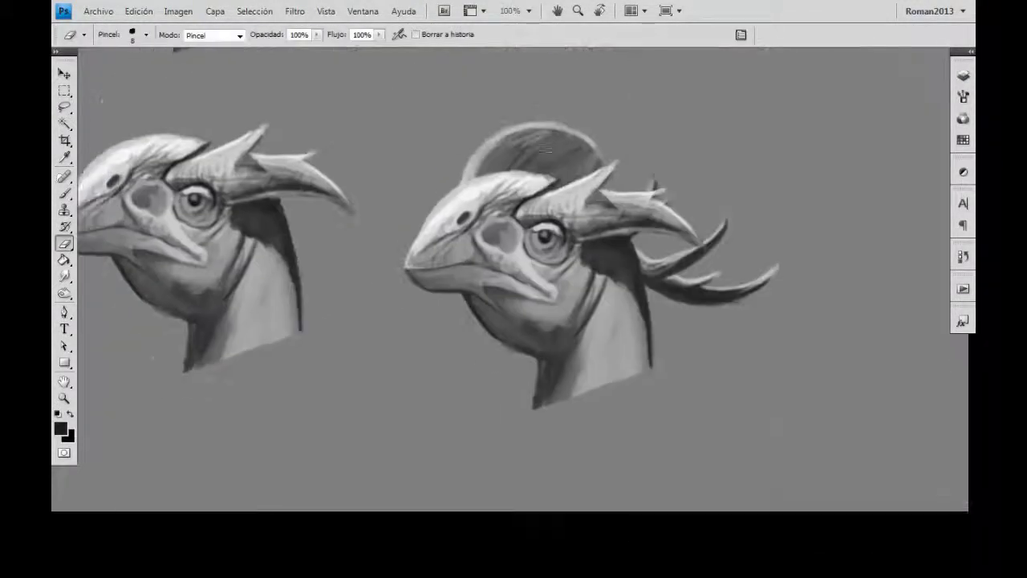
{"action": "mouse_move", "coordinate": [550, 150]}
{"action": "left_mouse_down"}
{"action": "mouse_move", "coordinate": [481, 161]}
{"action": "mouse_move", "coordinate": [594, 152]}
{"action": "left_mouse_up"}
{"action": "mouse_move", "coordinate": [562, 208]}
{"action": "left_mouse_down"}
{"action": "mouse_move", "coordinate": [610, 192]}
{"action": "mouse_move", "coordinate": [585, 231]}
{"action": "mouse_move", "coordinate": [597, 165]}
{"action": "left_mouse_up"}
{"action": "key", "text": "b"}
{"action": "left_click", "coordinate": [565, 210], "text": "alt"}
{"action": "left_click_drag", "start_coordinate": [546, 201], "coordinate": [594, 217]}
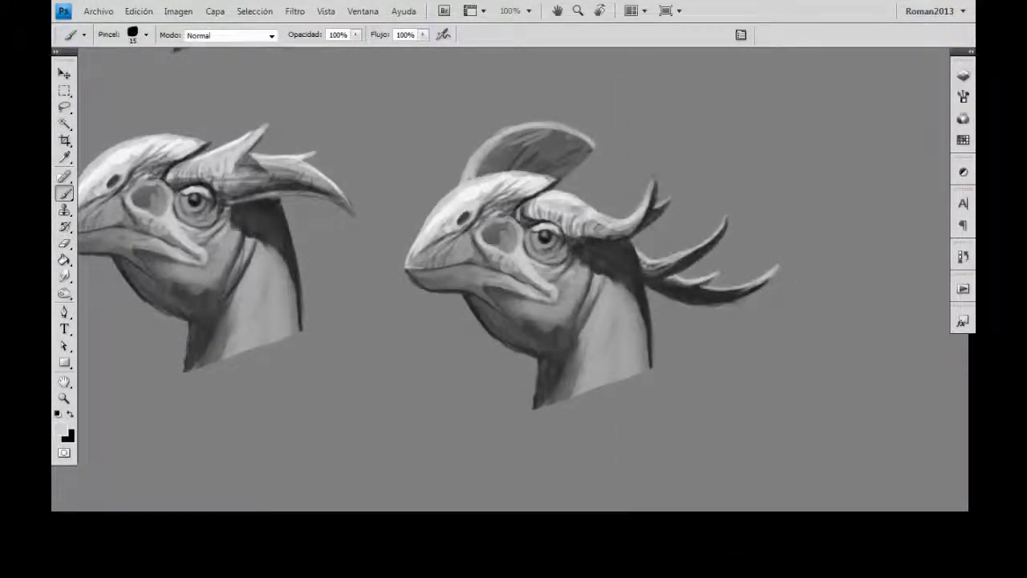
{"action": "left_click_drag", "start_coordinate": [458, 177], "coordinate": [562, 160]}
{"action": "left_click_drag", "start_coordinate": [489, 152], "coordinate": [574, 160]}
Step: Trim the crest's top, smooth it darker, then add near-white highlights along it
{"action": "key", "text": "e"}
{"action": "left_click_drag", "start_coordinate": [474, 136], "coordinate": [554, 132]}
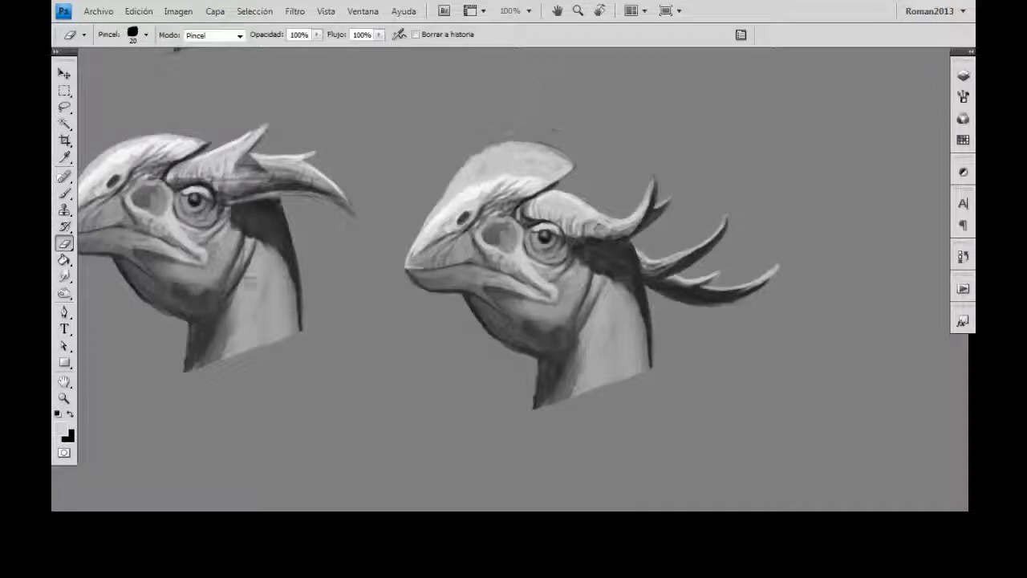
{"action": "key", "text": "b"}
{"action": "left_click_drag", "start_coordinate": [434, 225], "coordinate": [561, 169]}
{"action": "left_click_drag", "start_coordinate": [466, 209], "coordinate": [561, 160]}
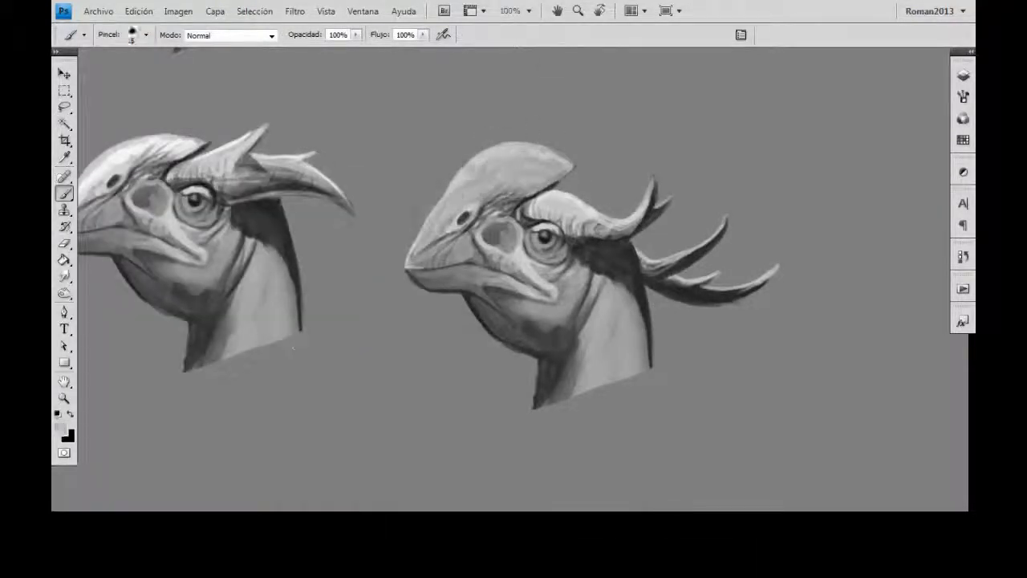
{"action": "left_click", "coordinate": [465, 164], "text": "alt"}
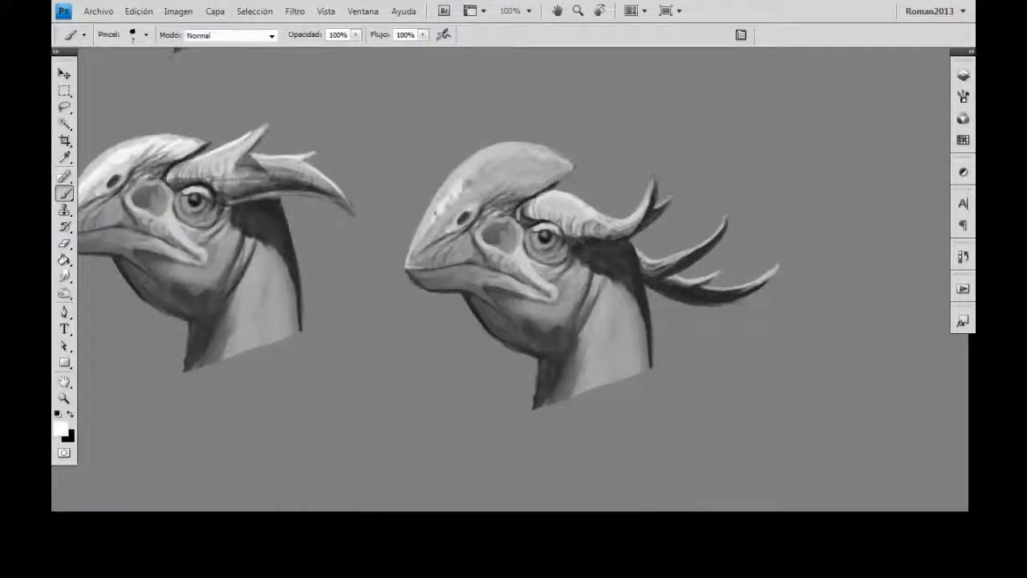
{"action": "mouse_move", "coordinate": [425, 233]}
{"action": "left_mouse_down"}
{"action": "mouse_move", "coordinate": [522, 145]}
{"action": "mouse_move", "coordinate": [561, 157]}
{"action": "left_mouse_up"}
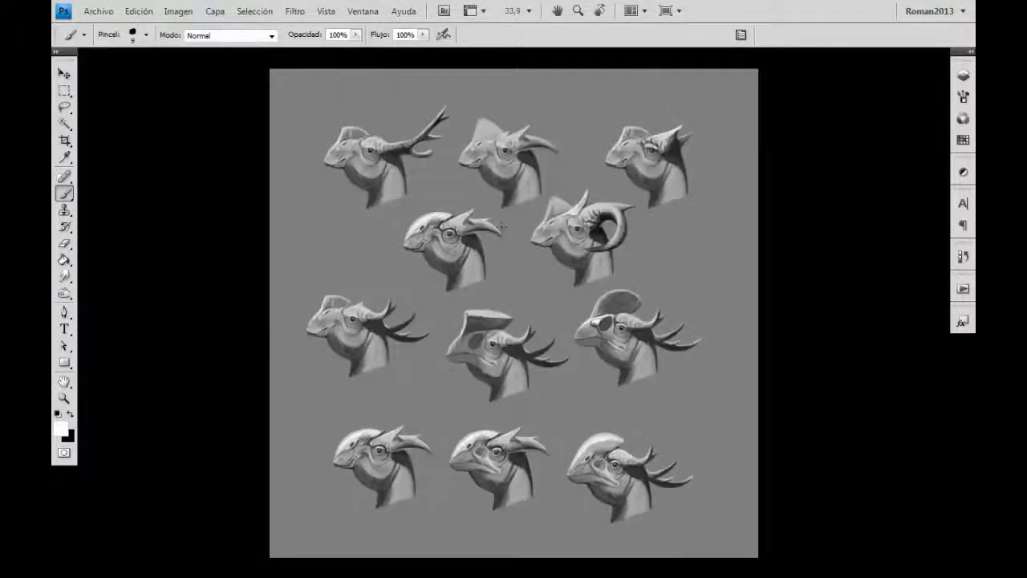
Step: Nudge the bottom-right head up and to the right
{"action": "key", "text": "l"}
{"action": "left_click_drag", "start_coordinate": [561, 481], "coordinate": [564, 480]}
{"action": "left_click_drag", "start_coordinate": [628, 498], "coordinate": [643, 485]}
Step: Brighten the creature's left foot and paint mid-grey highlights on the right leg, foot and ankle
{"action": "key", "text": "ctrl+d"}
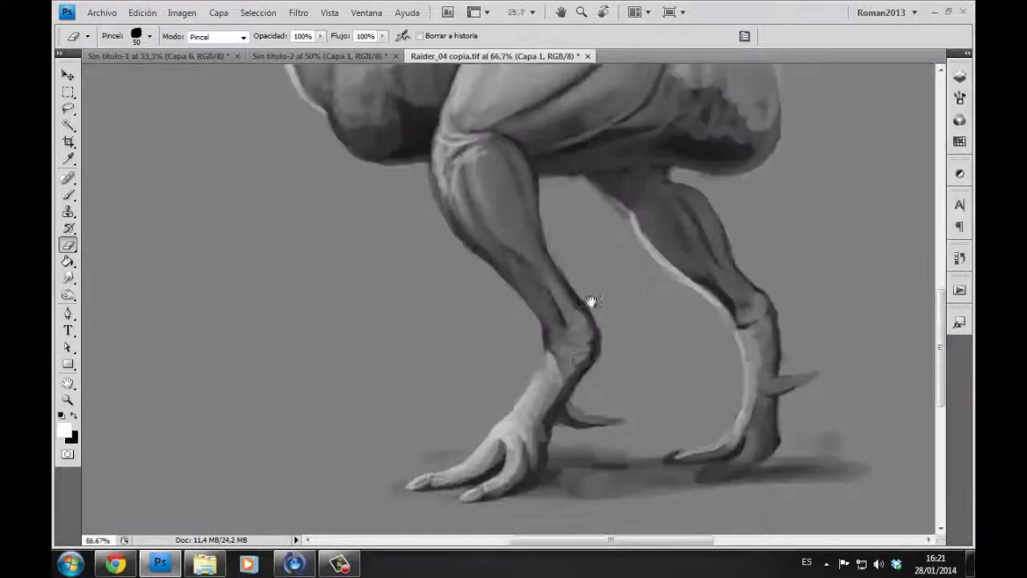
{"action": "mouse_move", "coordinate": [536, 376]}
{"action": "left_mouse_down"}
{"action": "mouse_move", "coordinate": [505, 449]}
{"action": "mouse_move", "coordinate": [437, 470]}
{"action": "left_mouse_up"}
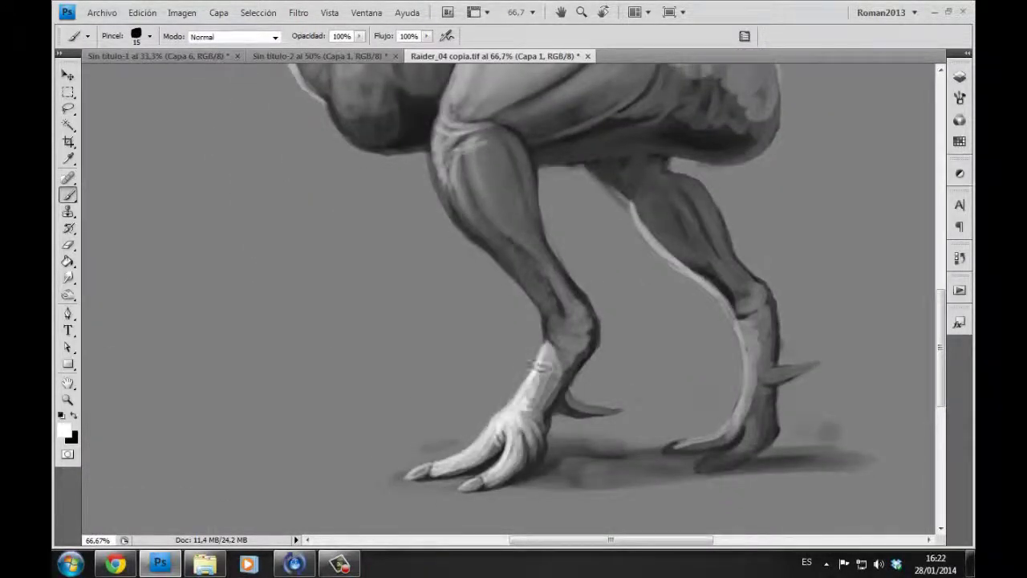
{"action": "left_click_drag", "start_coordinate": [561, 321], "coordinate": [492, 321]}
{"action": "key", "text": "]"}
{"action": "key", "text": "]"}
{"action": "mouse_move", "coordinate": [674, 369]}
{"action": "left_mouse_down"}
{"action": "mouse_move", "coordinate": [678, 411]}
{"action": "mouse_move", "coordinate": [722, 373]}
{"action": "left_mouse_up"}
{"action": "key", "text": "]"}
{"action": "key", "text": "]"}
{"action": "left_click", "coordinate": [680, 377], "text": "alt"}
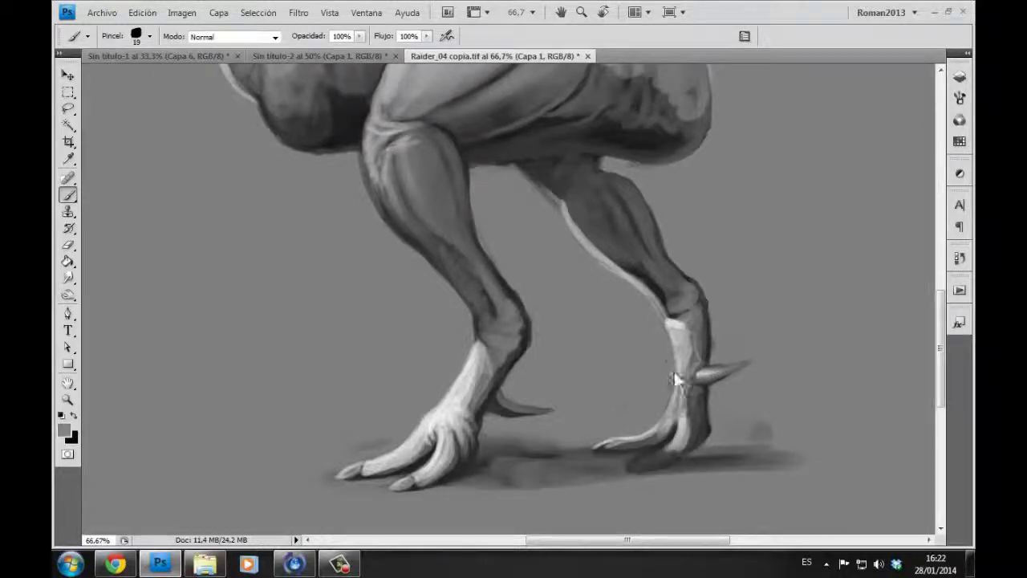
{"action": "mouse_move", "coordinate": [682, 325]}
{"action": "left_mouse_down"}
{"action": "mouse_move", "coordinate": [683, 289]}
{"action": "mouse_move", "coordinate": [616, 198]}
{"action": "mouse_move", "coordinate": [634, 241]}
{"action": "left_mouse_up"}
{"action": "left_click_drag", "start_coordinate": [634, 201], "coordinate": [662, 305]}
{"action": "scroll", "coordinate": [556, 225], "scroll_direction": "up", "scroll_amount": 5}
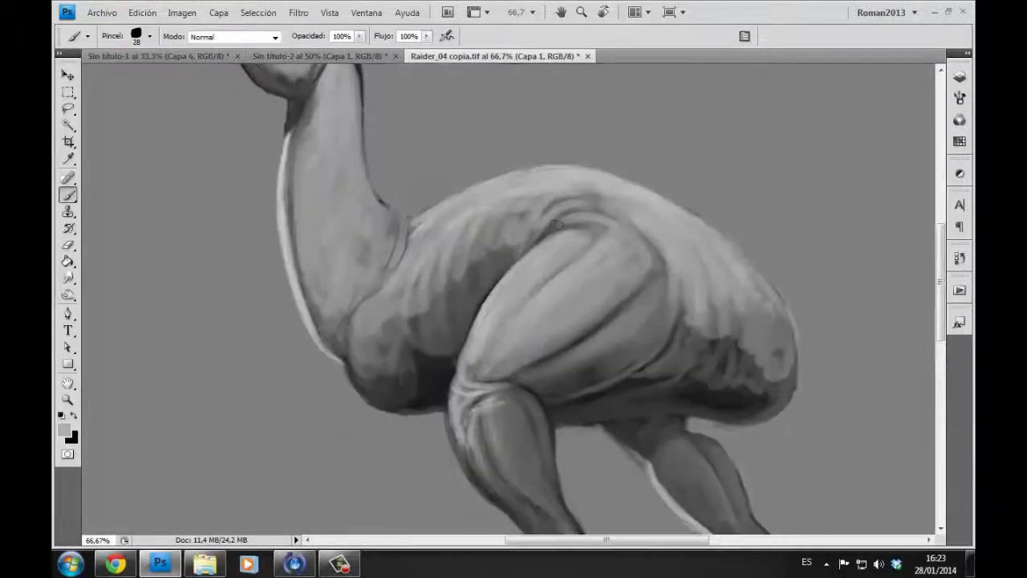
Step: Paint white highlights across the back, shoulder and neck with a progressively larger brush
{"action": "left_click", "coordinate": [561, 177], "text": "alt"}
{"action": "left_click_drag", "start_coordinate": [494, 185], "coordinate": [615, 191]}
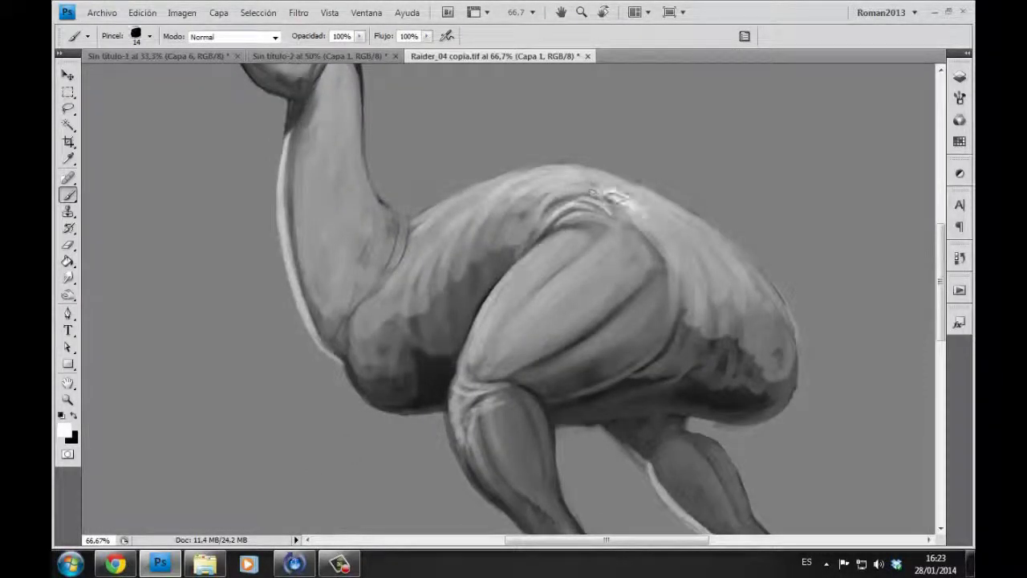
{"action": "key", "text": "]"}
{"action": "left_click_drag", "start_coordinate": [594, 241], "coordinate": [674, 186]}
{"action": "left_click_drag", "start_coordinate": [554, 192], "coordinate": [482, 241]}
{"action": "left_click_drag", "start_coordinate": [473, 210], "coordinate": [379, 263]}
{"action": "mouse_move", "coordinate": [420, 225]}
{"action": "left_mouse_down"}
{"action": "mouse_move", "coordinate": [378, 264]}
{"action": "mouse_move", "coordinate": [370, 301]}
{"action": "left_mouse_up"}
{"action": "scroll", "coordinate": [513, 297], "scroll_direction": "up", "scroll_amount": 3}
{"action": "key", "text": "]"}
{"action": "key", "text": "]"}
{"action": "key", "text": "]"}
{"action": "left_click_drag", "start_coordinate": [366, 140], "coordinate": [353, 305]}
{"action": "left_click_drag", "start_coordinate": [377, 184], "coordinate": [353, 401]}
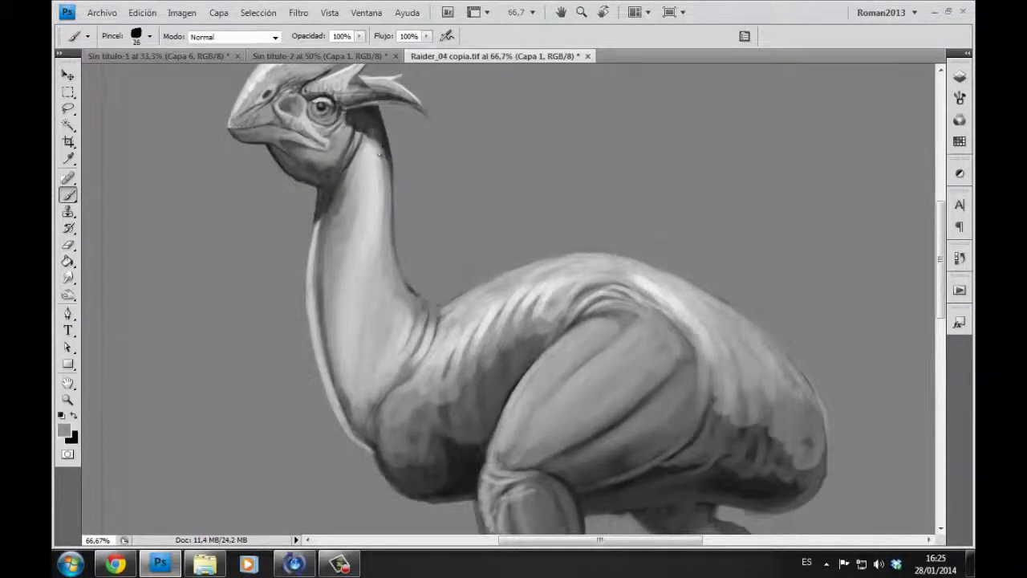
Step: Duplicate the Capa 1 layer in the Layers panel
{"action": "scroll", "coordinate": [514, 297], "scroll_direction": "down", "scroll_amount": 3}
{"action": "left_click", "coordinate": [959, 77]}
{"action": "left_click_drag", "start_coordinate": [803, 202], "coordinate": [915, 539]}
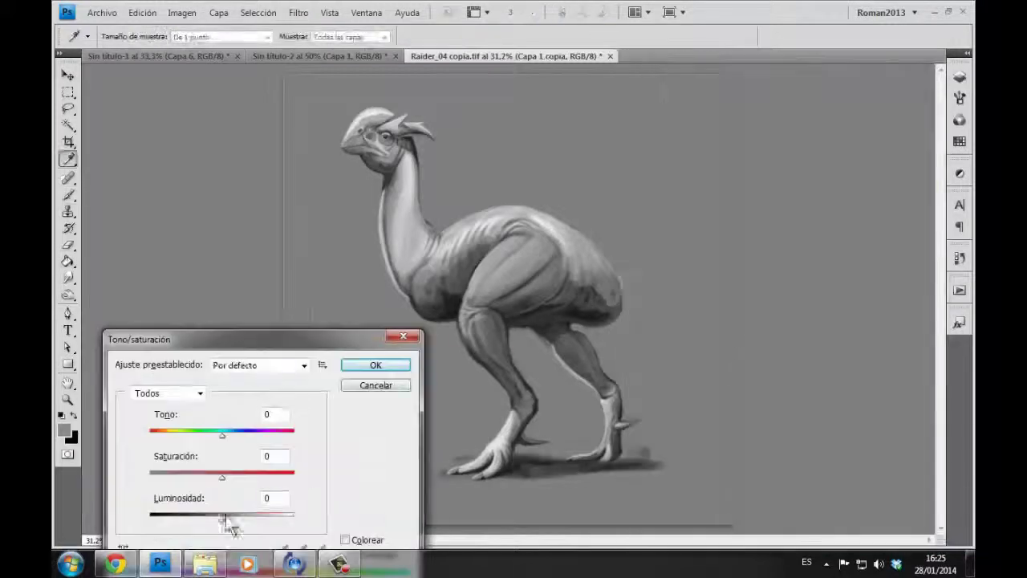
{"action": "left_click", "coordinate": [959, 76]}
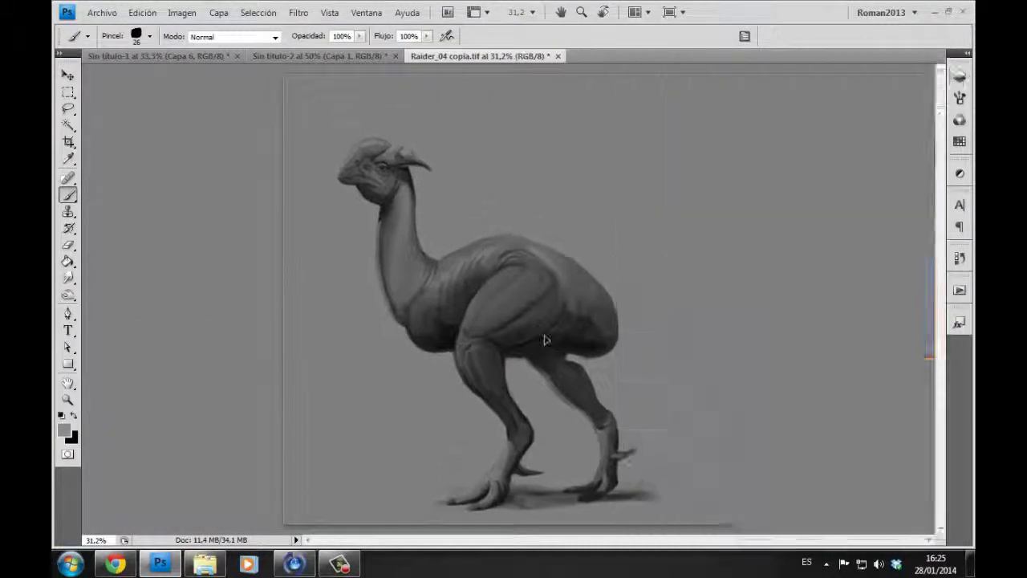
Step: Block in the rider's dark body and shoulder on the creature's back, undoing and redoing strokes
{"action": "left_click_drag", "start_coordinate": [471, 220], "coordinate": [420, 255]}
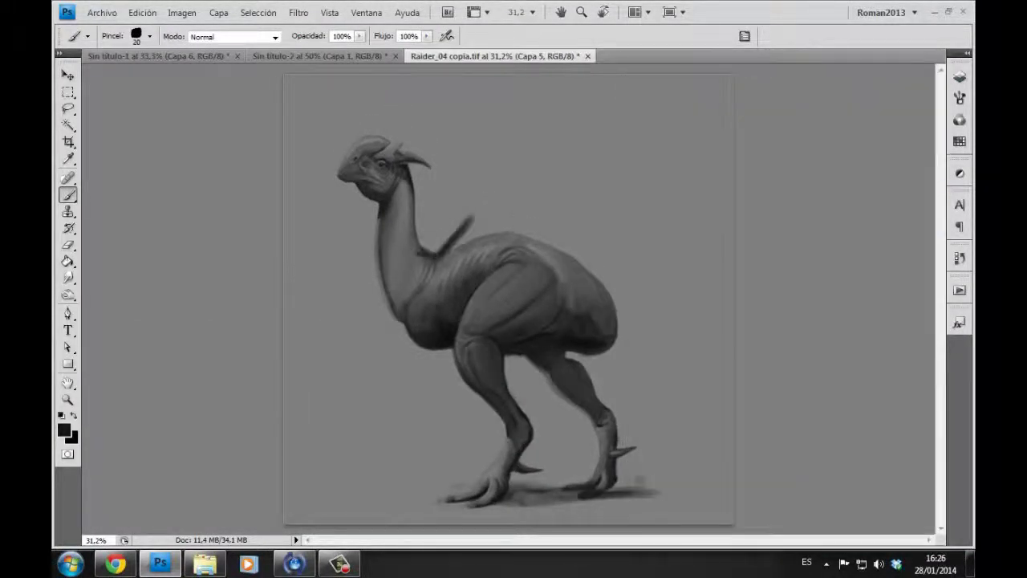
{"action": "key", "text": "bracketright"}
{"action": "key", "text": "bracketright"}
{"action": "mouse_move", "coordinate": [473, 218]}
{"action": "left_mouse_down"}
{"action": "mouse_move", "coordinate": [537, 224]}
{"action": "mouse_move", "coordinate": [533, 170]}
{"action": "mouse_move", "coordinate": [521, 200]}
{"action": "mouse_move", "coordinate": [532, 140]}
{"action": "mouse_move", "coordinate": [520, 175]}
{"action": "left_mouse_up"}
{"action": "left_click_drag", "start_coordinate": [434, 186], "coordinate": [514, 164]}
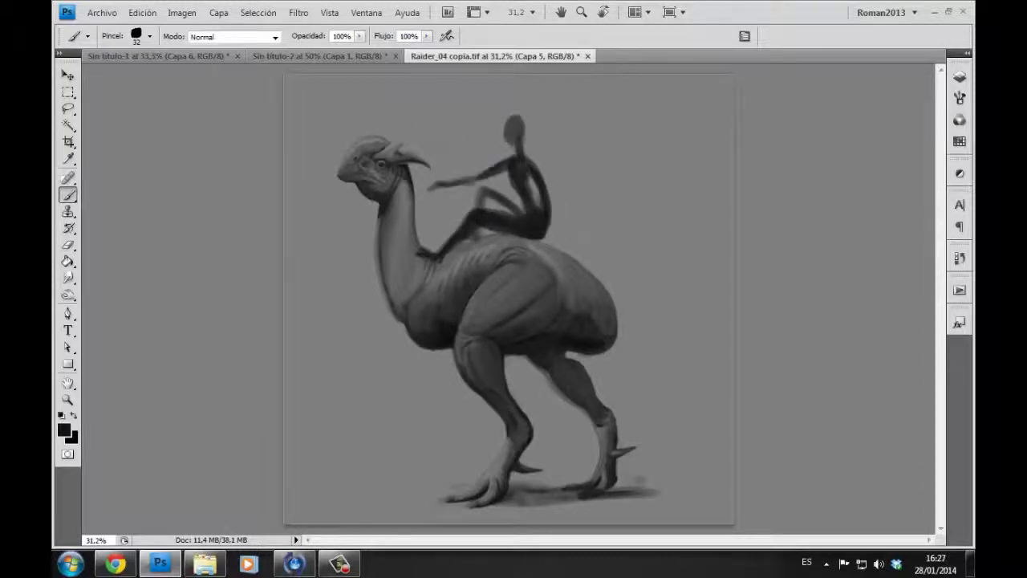
{"action": "left_click_drag", "start_coordinate": [515, 120], "coordinate": [508, 170]}
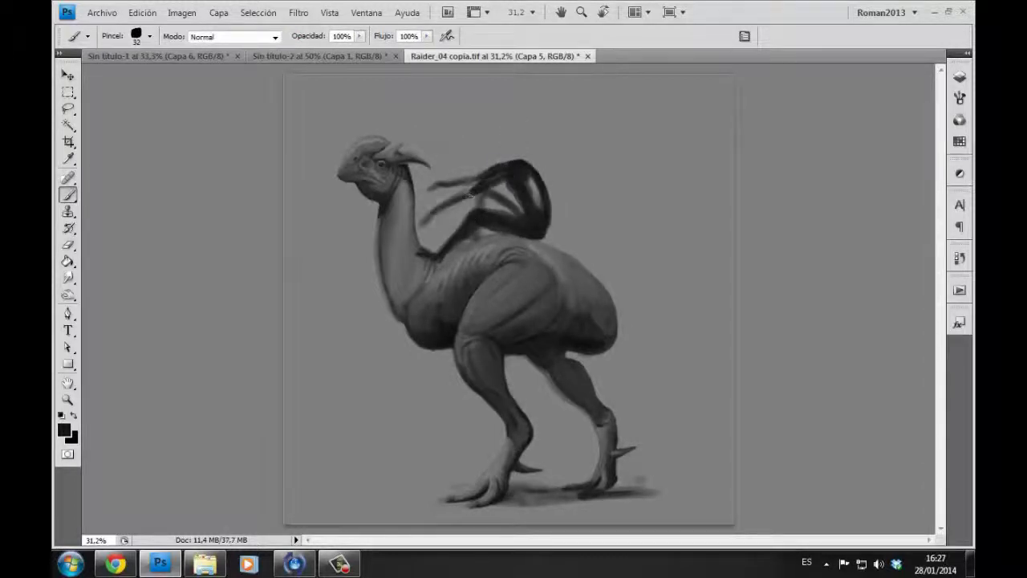
{"action": "key", "text": "ctrl+alt+z"}
{"action": "key", "text": "ctrl+alt+z"}
{"action": "key", "text": "ctrl+alt+z"}
{"action": "key", "text": "ctrl+alt+z"}
{"action": "key", "text": "ctrl+shift+z"}
{"action": "key", "text": "ctrl+shift+z"}
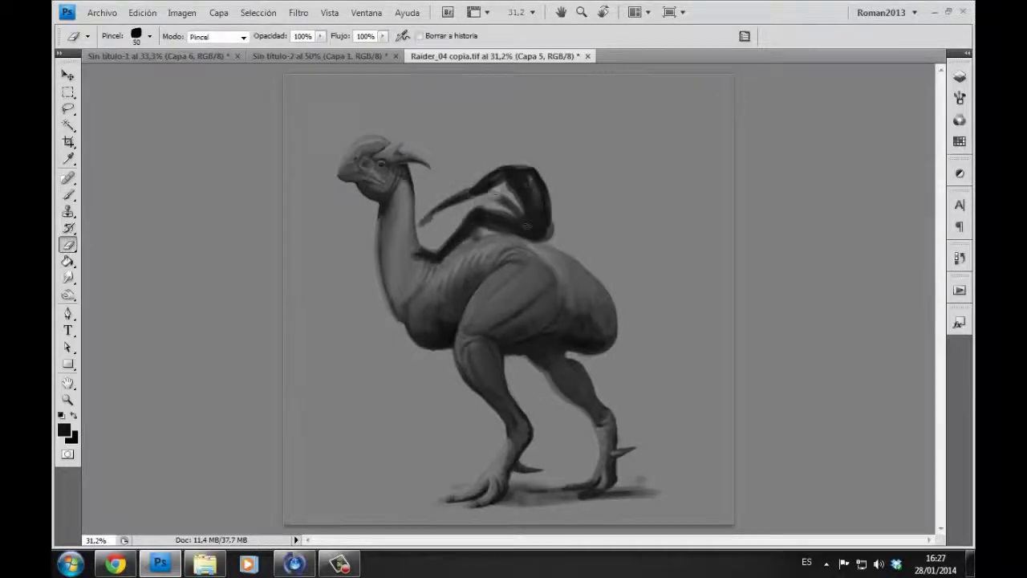
{"action": "key", "text": "ctrl+shift+z"}
{"action": "key", "text": "ctrl+shift+z"}
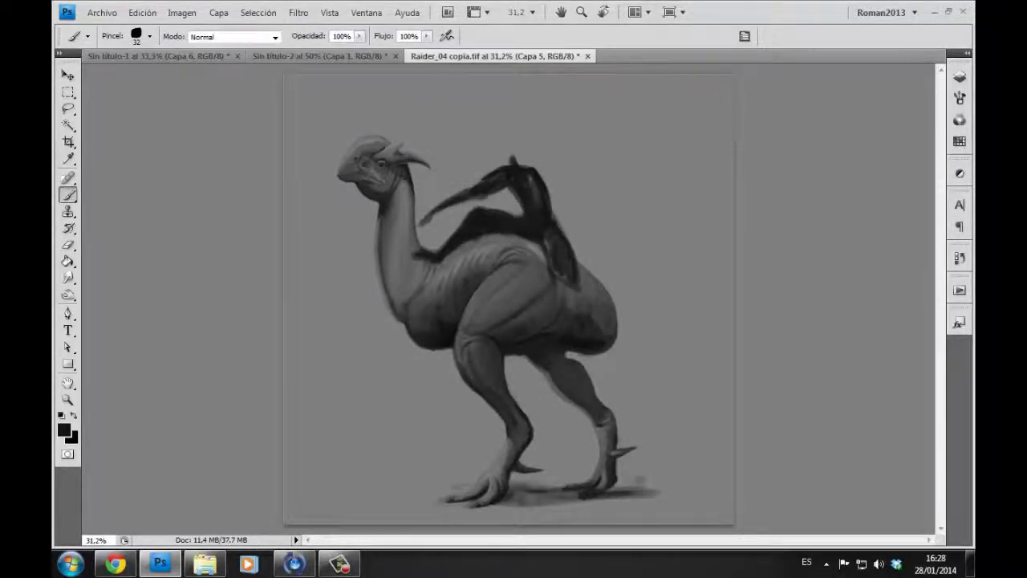
Step: Zoom in and repaint the rider's leg diagonally, with lighter grey over the thigh and hip
{"action": "key", "text": "e"}
{"action": "key", "text": "b"}
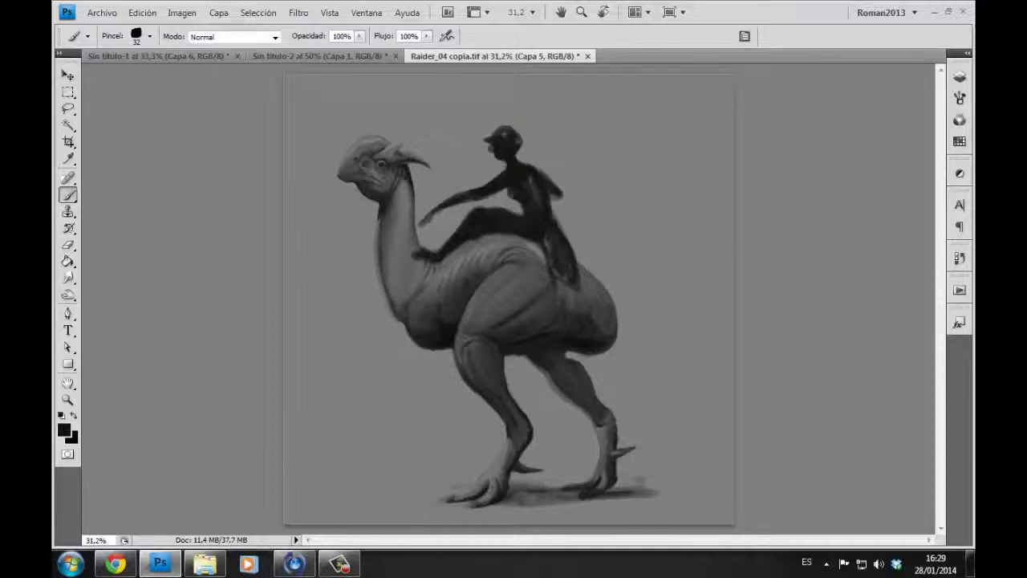
{"action": "key", "text": "ctrl+plus"}
{"action": "key", "text": "ctrl+plus"}
{"action": "key", "text": "e"}
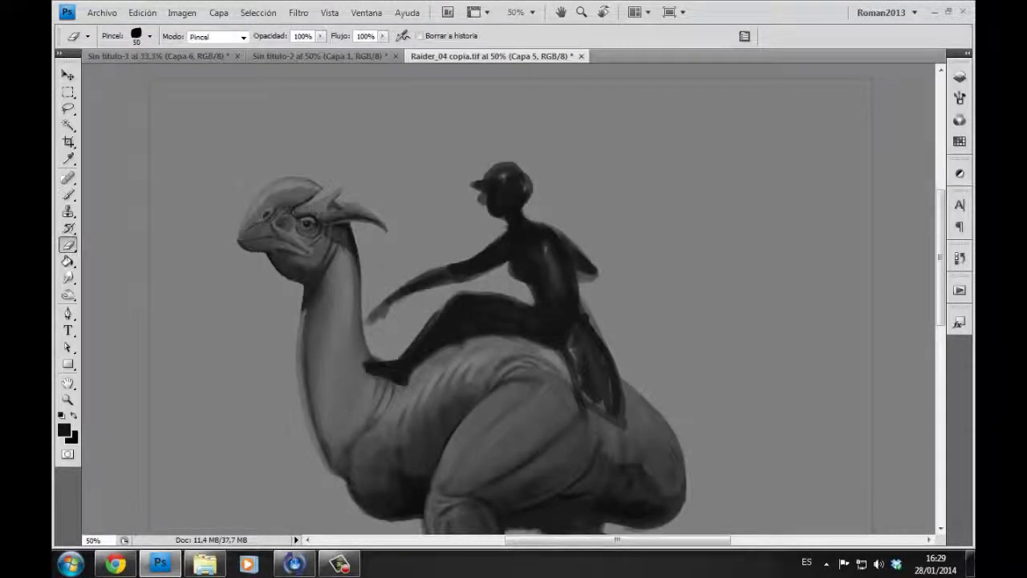
{"action": "key", "text": "b"}
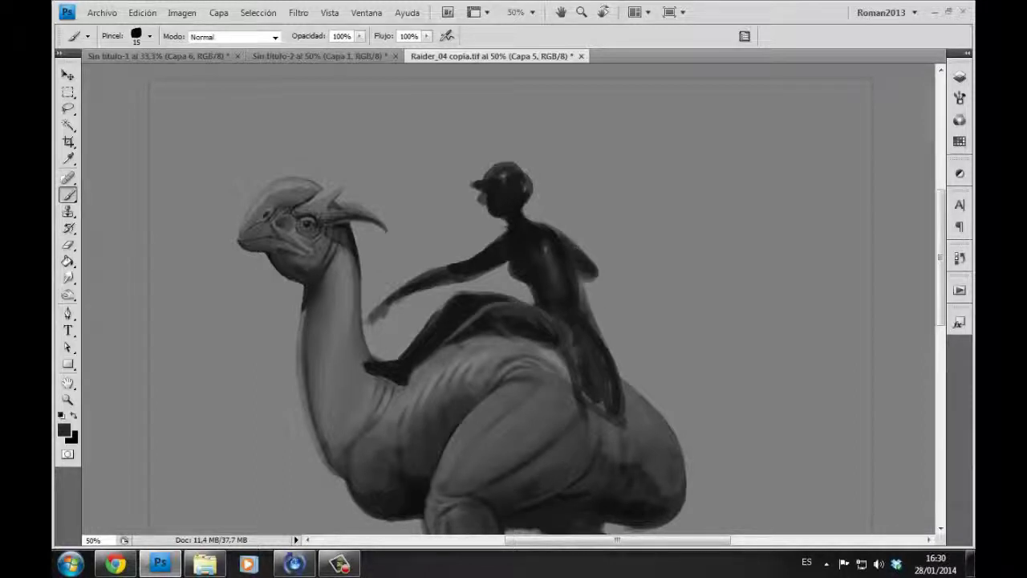
{"action": "left_click", "coordinate": [394, 354], "text": "alt"}
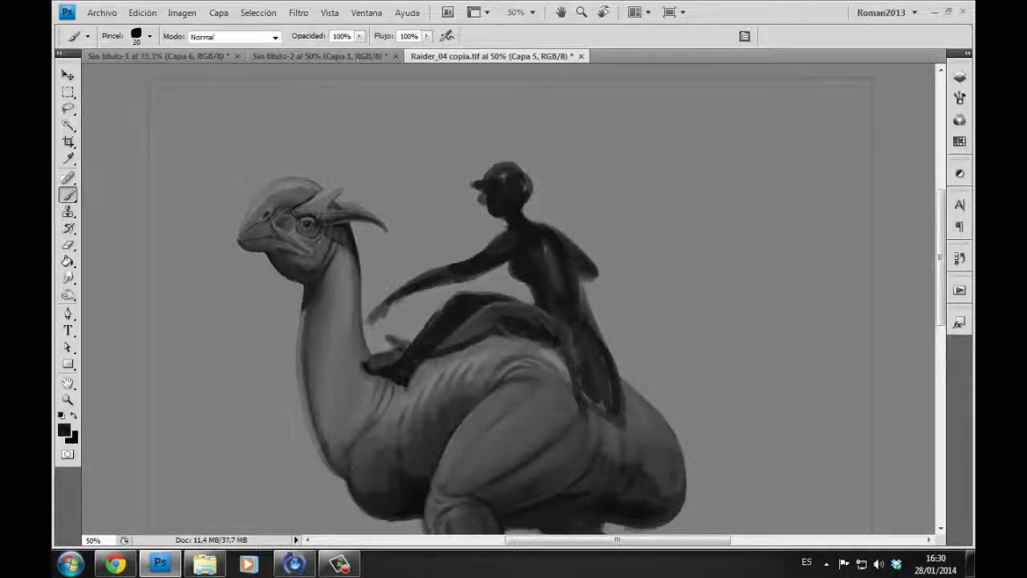
{"action": "key", "text": "e"}
{"action": "mouse_move", "coordinate": [377, 357]}
{"action": "left_mouse_down"}
{"action": "mouse_move", "coordinate": [514, 296]}
{"action": "mouse_move", "coordinate": [545, 329]}
{"action": "left_mouse_up"}
{"action": "key", "text": "b"}
{"action": "left_click", "coordinate": [498, 301], "text": "alt"}
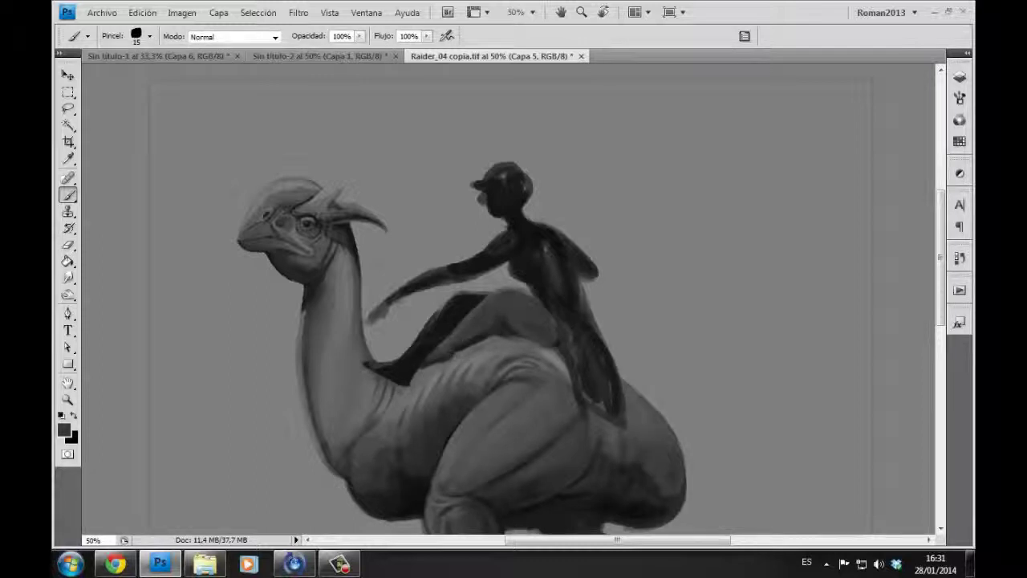
{"action": "left_click", "coordinate": [486, 299], "text": "alt"}
{"action": "left_click_drag", "start_coordinate": [486, 300], "coordinate": [570, 262]}
Step: Rework the rider's torso, back, leg and thigh with progressively wider strokes
{"action": "left_click", "coordinate": [575, 347], "text": "alt"}
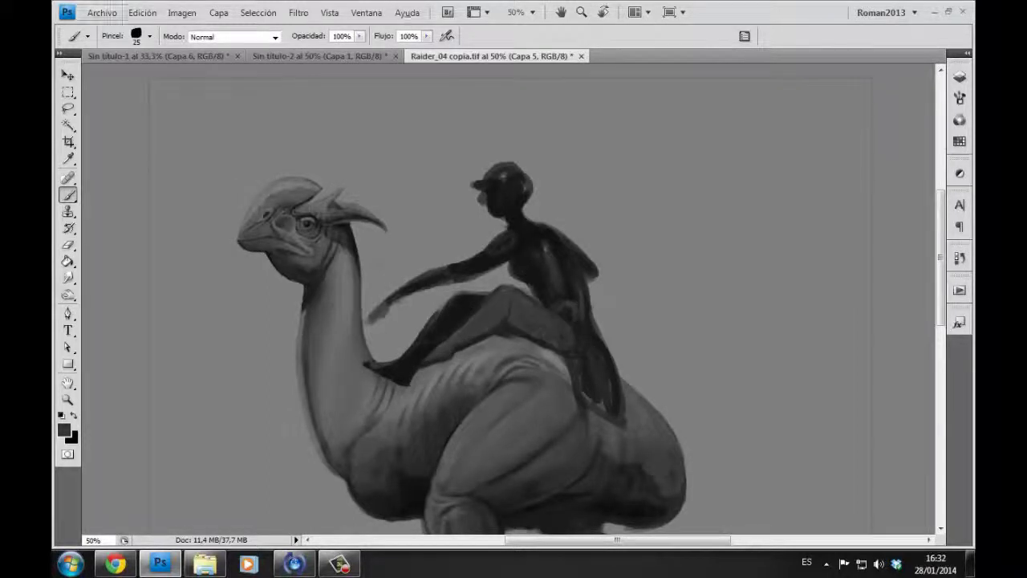
{"action": "left_click_drag", "start_coordinate": [562, 353], "coordinate": [586, 410]}
{"action": "key", "text": "bracketright"}
{"action": "left_click_drag", "start_coordinate": [505, 233], "coordinate": [582, 312]}
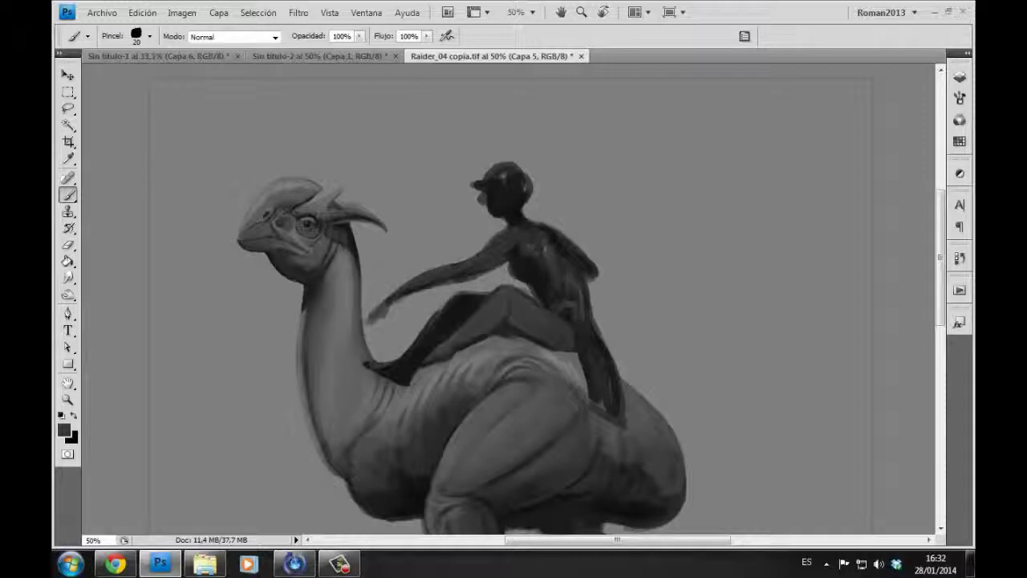
{"action": "key", "text": "bracketright"}
{"action": "key", "text": "bracketright"}
{"action": "left_click_drag", "start_coordinate": [461, 299], "coordinate": [401, 361]}
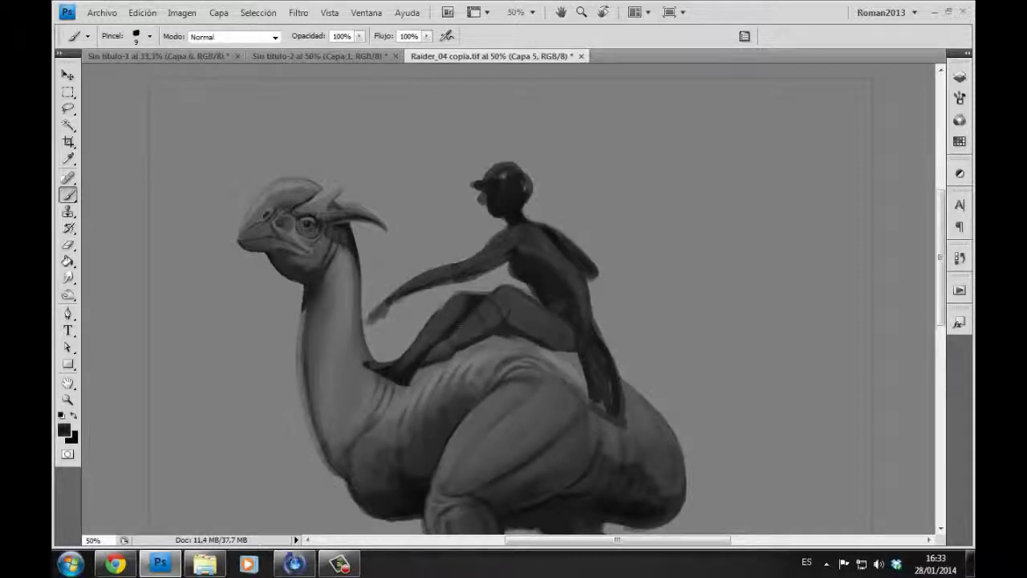
{"action": "key", "text": "bracketright"}
{"action": "key", "text": "bracketright"}
{"action": "left_click_drag", "start_coordinate": [449, 338], "coordinate": [561, 313]}
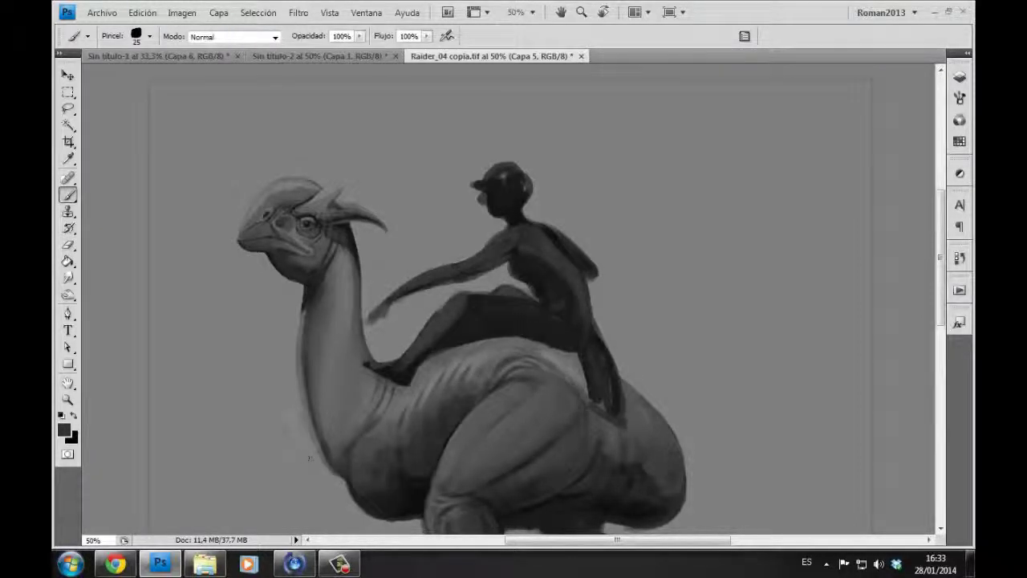
Step: Add lighter strokes on the rider's back and lighten the cap brim
{"action": "key", "text": "e"}
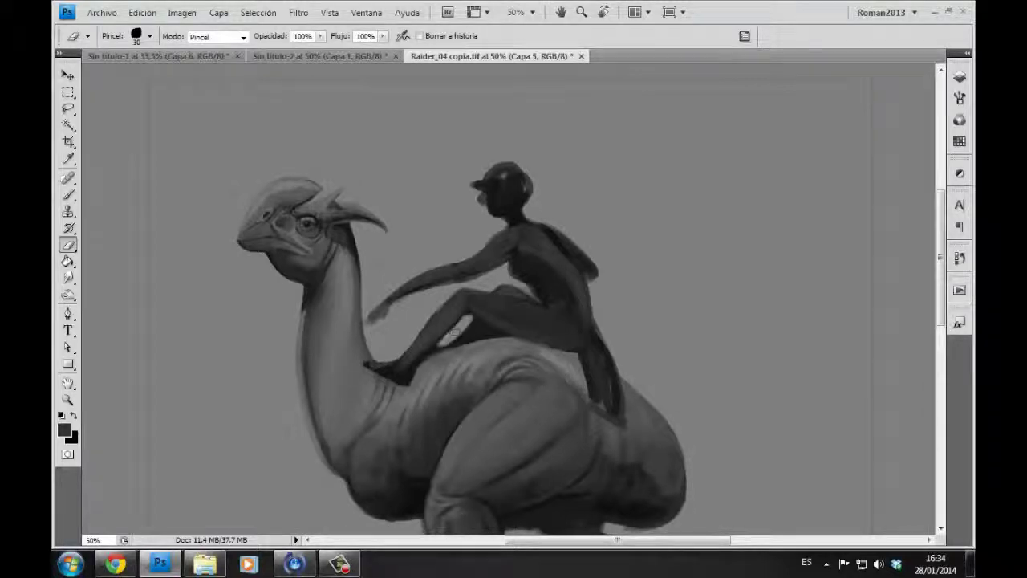
{"action": "key", "text": "b"}
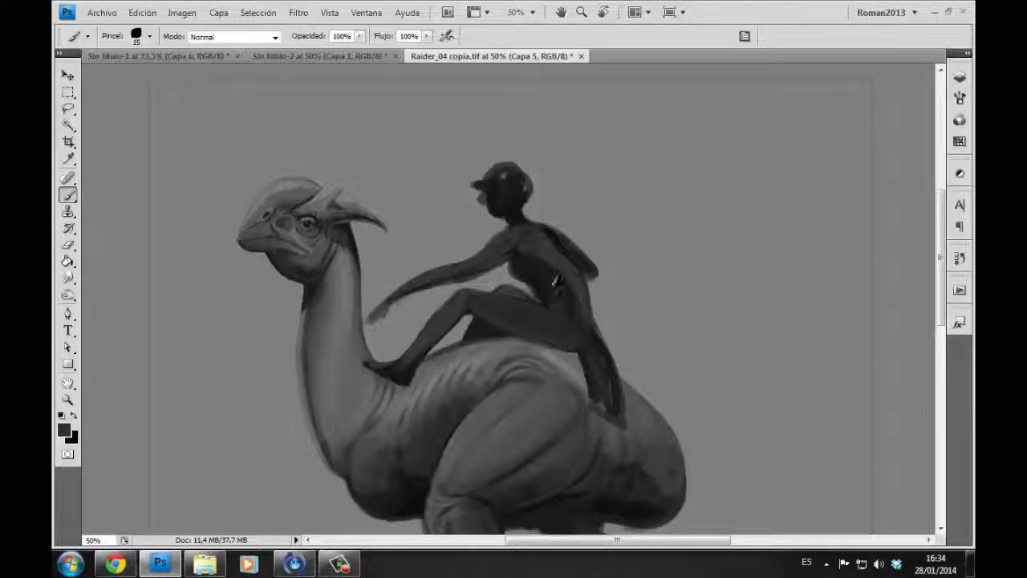
{"action": "left_click_drag", "start_coordinate": [546, 293], "coordinate": [566, 272]}
{"action": "scroll", "coordinate": [523, 314], "scroll_direction": "up", "scroll_amount": 1}
{"action": "left_click_drag", "start_coordinate": [462, 234], "coordinate": [532, 241]}
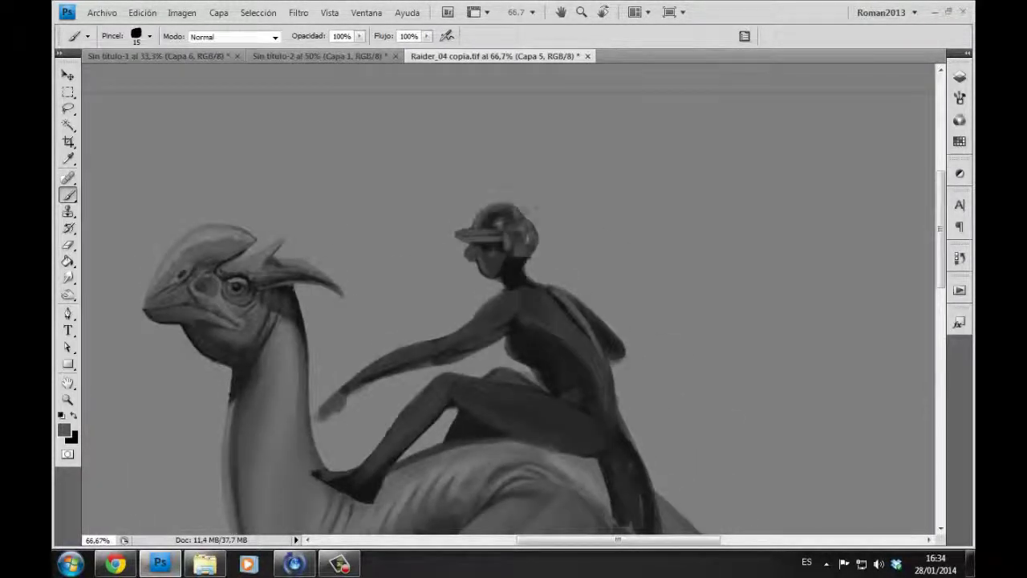
Step: Outline the rider's helmet in fine dark strokes and lighten the shoulder and visor
{"action": "key", "text": "x"}
{"action": "left_click_drag", "start_coordinate": [489, 213], "coordinate": [538, 257]}
{"action": "key", "text": "bracketleft"}
{"action": "key", "text": "bracketleft"}
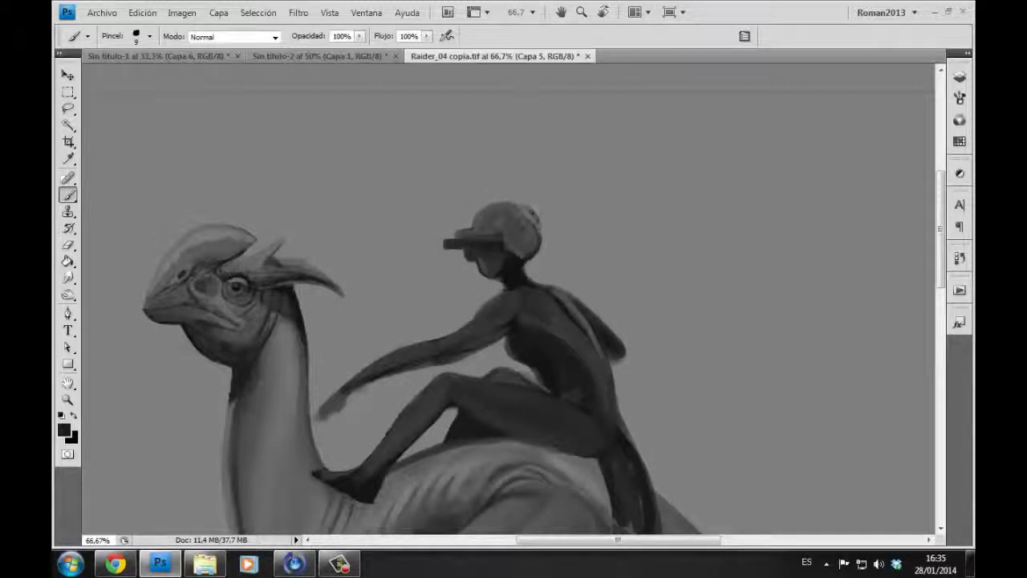
{"action": "mouse_move", "coordinate": [462, 226]}
{"action": "left_mouse_down"}
{"action": "mouse_move", "coordinate": [539, 233]}
{"action": "mouse_move", "coordinate": [526, 211]}
{"action": "left_mouse_up"}
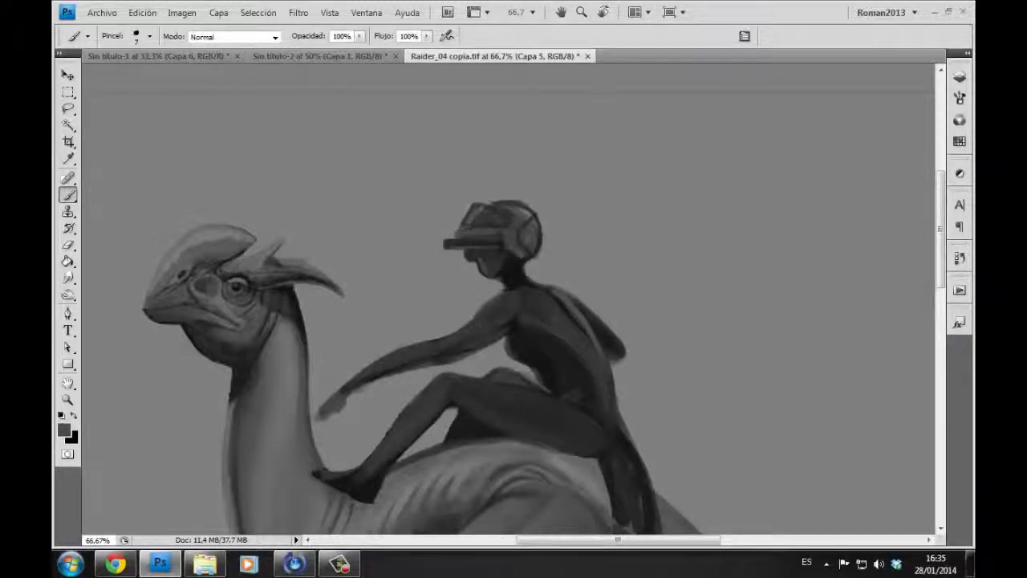
{"action": "mouse_move", "coordinate": [490, 296]}
{"action": "left_mouse_down"}
{"action": "mouse_move", "coordinate": [520, 305]}
{"action": "mouse_move", "coordinate": [526, 333]}
{"action": "left_mouse_up"}
{"action": "mouse_move", "coordinate": [453, 240]}
{"action": "left_mouse_down"}
{"action": "mouse_move", "coordinate": [485, 239]}
{"action": "mouse_move", "coordinate": [474, 237]}
{"action": "mouse_move", "coordinate": [493, 279]}
{"action": "mouse_move", "coordinate": [482, 281]}
{"action": "mouse_move", "coordinate": [510, 231]}
{"action": "left_mouse_up"}
Step: Reset colours to black and white and add white highlights on helmet, visor and lower face
{"action": "key", "text": "e"}
{"action": "key", "text": "b"}
{"action": "key", "text": "x"}
{"action": "key", "text": "d"}
{"action": "mouse_move", "coordinate": [475, 202]}
{"action": "left_mouse_down"}
{"action": "mouse_move", "coordinate": [526, 205]}
{"action": "mouse_move", "coordinate": [536, 244]}
{"action": "left_mouse_up"}
{"action": "key", "text": "bracketright"}
{"action": "key", "text": "bracketright"}
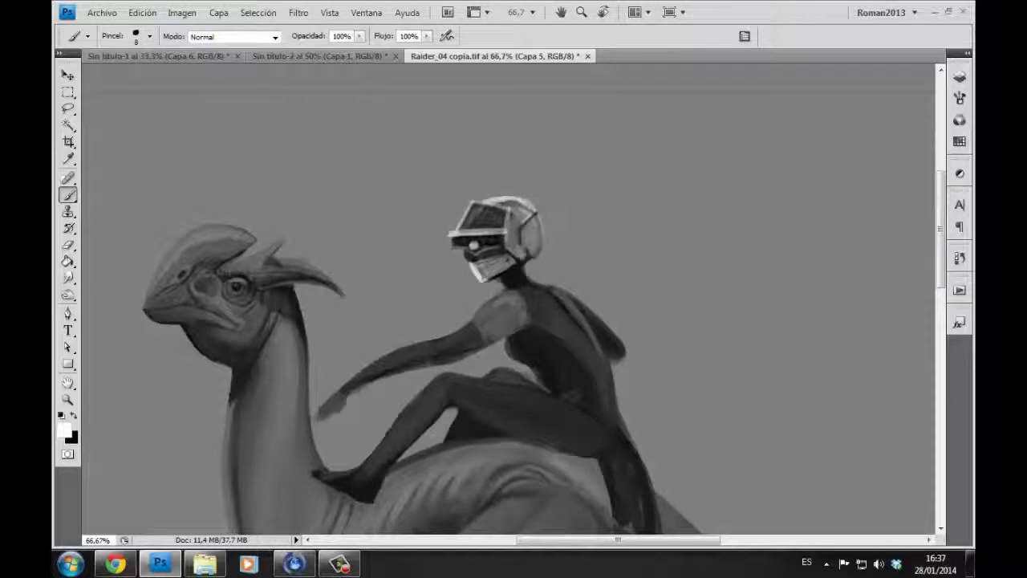
{"action": "key", "text": "ctrl+plus"}
{"action": "key", "text": "ctrl+plus"}
{"action": "mouse_move", "coordinate": [365, 265]}
{"action": "left_mouse_down"}
{"action": "mouse_move", "coordinate": [363, 309]}
{"action": "mouse_move", "coordinate": [377, 341]}
{"action": "mouse_move", "coordinate": [478, 377]}
{"action": "left_mouse_up"}
Step: Zoom back out and outline a black cape across the rider's shoulders
{"action": "key", "text": "x"}
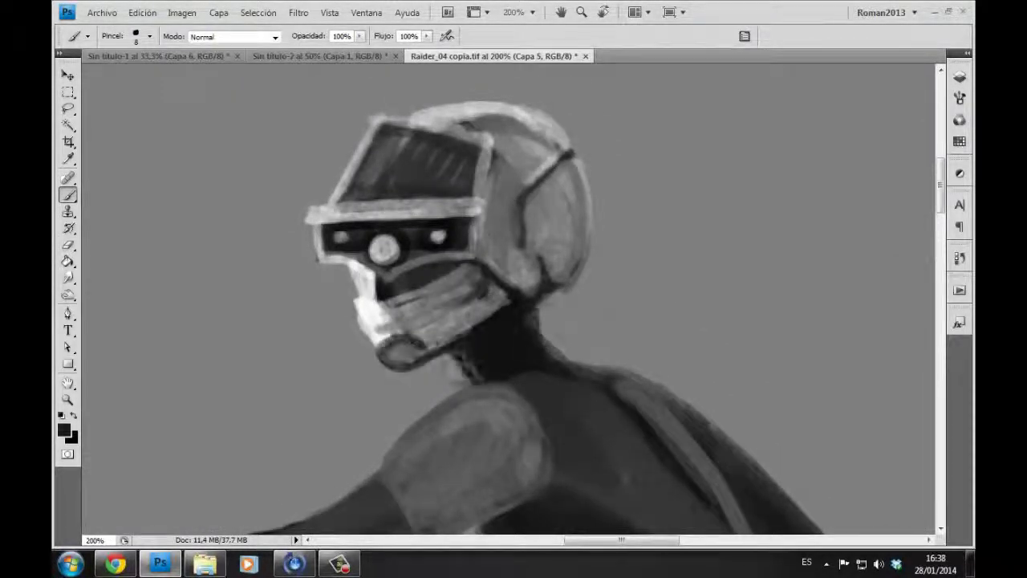
{"action": "key", "text": "ctrl+minus"}
{"action": "key", "text": "ctrl+minus"}
{"action": "key", "text": "F7"}
{"action": "key", "text": "F7"}
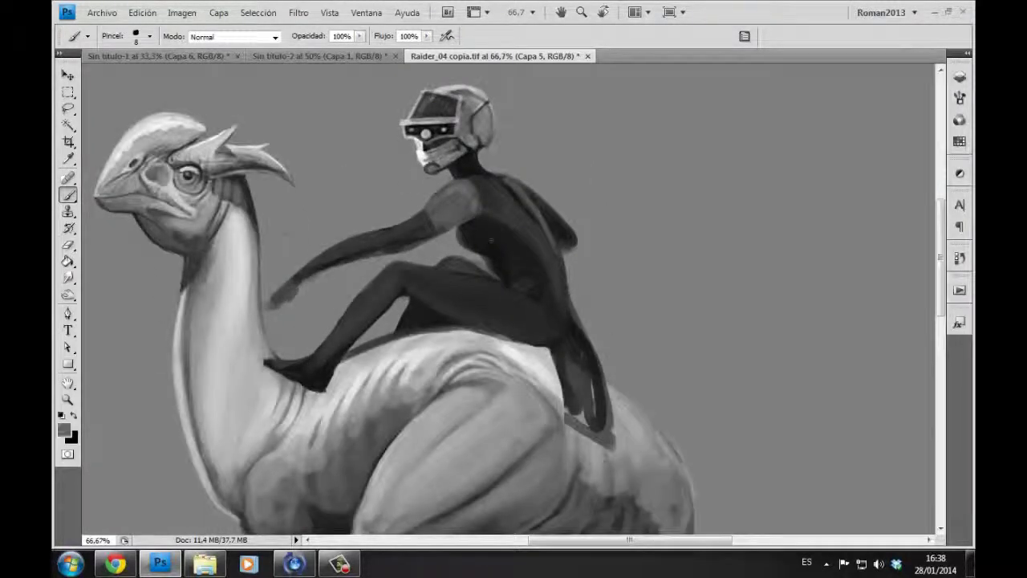
{"action": "key", "text": "bracketright"}
{"action": "key", "text": "bracketright"}
{"action": "key", "text": "bracketright"}
{"action": "mouse_move", "coordinate": [489, 169]}
{"action": "left_mouse_down"}
{"action": "mouse_move", "coordinate": [570, 200]}
{"action": "mouse_move", "coordinate": [518, 168]}
{"action": "left_mouse_up"}
Step: Paint a white sleeve and reshaped arm on the rider, erasing the old forearm tip
{"action": "key", "text": "e"}
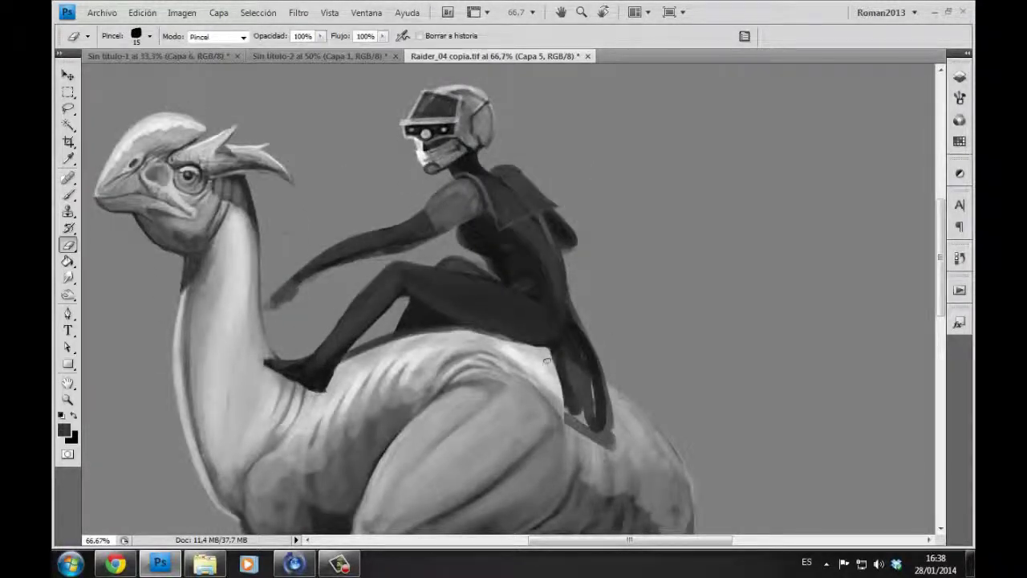
{"action": "key", "text": "b"}
{"action": "key", "text": "x"}
{"action": "key", "text": "bracketright"}
{"action": "key", "text": "bracketright"}
{"action": "key", "text": "bracketright"}
{"action": "mouse_move", "coordinate": [433, 189]}
{"action": "left_mouse_down"}
{"action": "mouse_move", "coordinate": [442, 211]}
{"action": "mouse_move", "coordinate": [469, 200]}
{"action": "mouse_move", "coordinate": [474, 229]}
{"action": "mouse_move", "coordinate": [321, 261]}
{"action": "left_mouse_up"}
{"action": "left_click_drag", "start_coordinate": [406, 229], "coordinate": [305, 265]}
{"action": "key", "text": "x"}
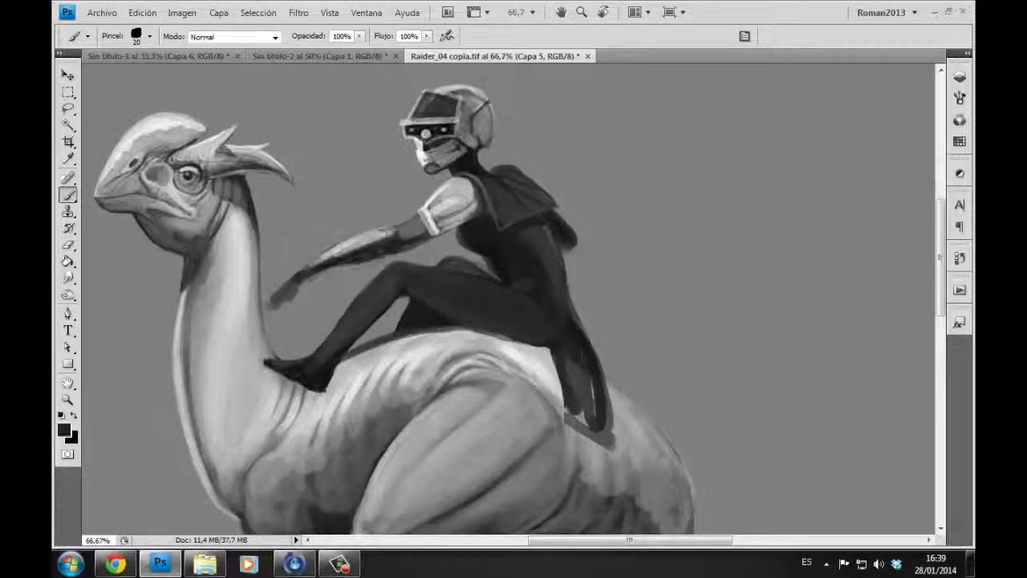
{"action": "key", "text": "bracketleft"}
{"action": "left_click_drag", "start_coordinate": [393, 257], "coordinate": [255, 307]}
Step: Highlight the rider's hand, forearm and shoulder with light strokes
{"action": "key", "text": "e"}
{"action": "key", "text": "b"}
{"action": "key", "text": "x"}
{"action": "key", "text": "bracketleft"}
{"action": "mouse_move", "coordinate": [321, 261]}
{"action": "left_mouse_down"}
{"action": "mouse_move", "coordinate": [288, 273]}
{"action": "mouse_move", "coordinate": [291, 300]}
{"action": "left_mouse_up"}
{"action": "key", "text": "x"}
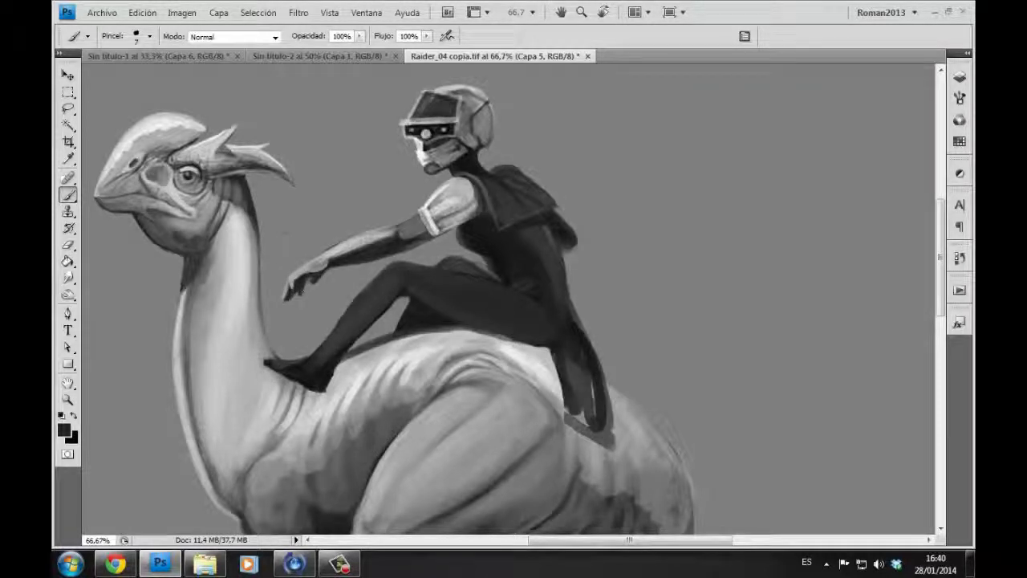
{"action": "key", "text": "bracketright"}
{"action": "key", "text": "bracketright"}
{"action": "key", "text": "bracketright"}
{"action": "key", "text": "x"}
{"action": "mouse_move", "coordinate": [413, 235]}
{"action": "left_mouse_down"}
{"action": "mouse_move", "coordinate": [361, 240]}
{"action": "mouse_move", "coordinate": [417, 229]}
{"action": "mouse_move", "coordinate": [409, 213]}
{"action": "left_mouse_up"}
{"action": "key", "text": "bracketright"}
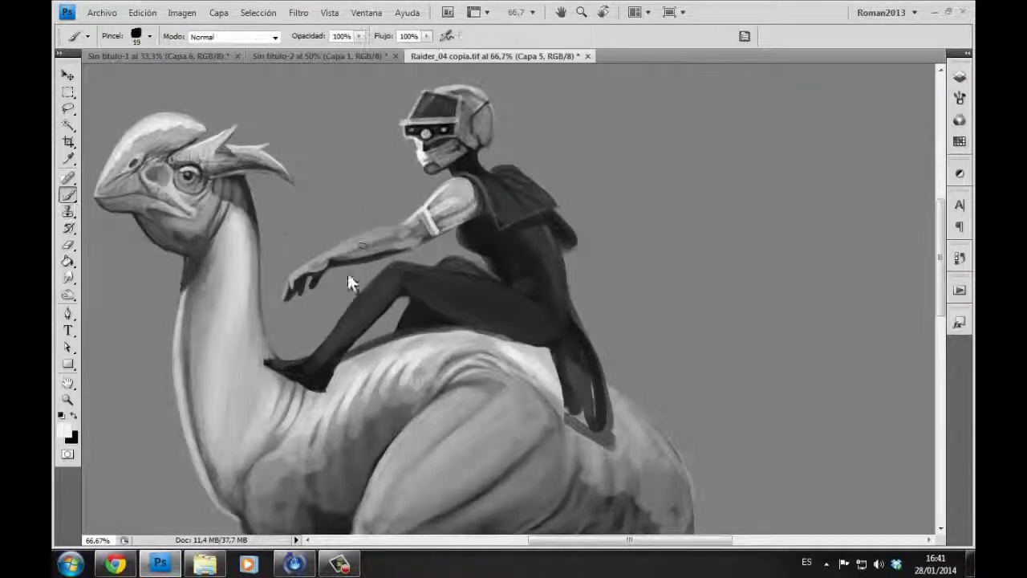
{"action": "left_click_drag", "start_coordinate": [348, 275], "coordinate": [409, 229]}
{"action": "left_click_drag", "start_coordinate": [361, 253], "coordinate": [394, 237]}
Step: Mark the cloak, outline the arm edge with a belt, and extend the cloak downward
{"action": "left_click_drag", "start_coordinate": [480, 172], "coordinate": [458, 241]}
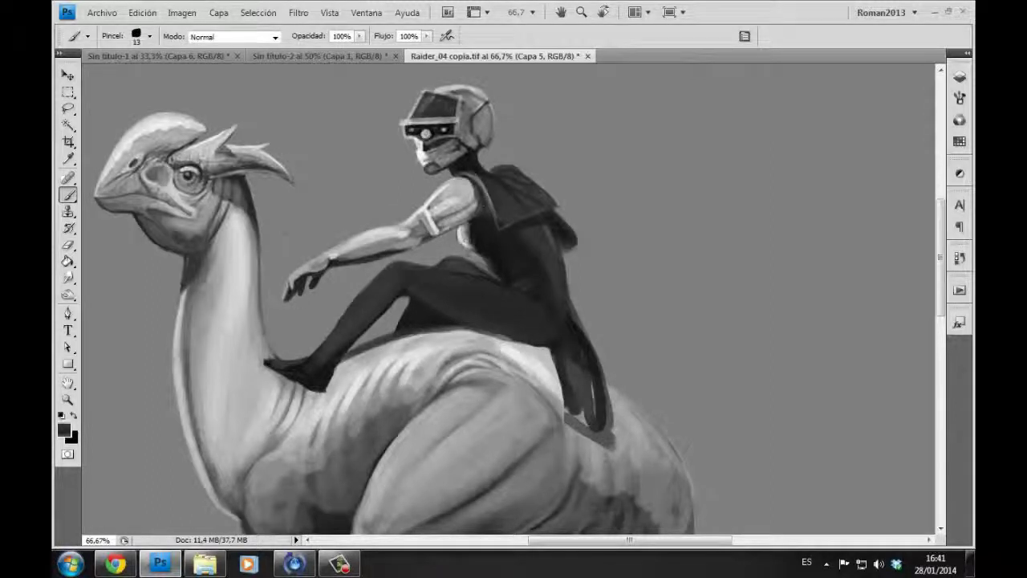
{"action": "mouse_move", "coordinate": [464, 200]}
{"action": "left_mouse_down"}
{"action": "mouse_move", "coordinate": [493, 244]}
{"action": "mouse_move", "coordinate": [563, 266]}
{"action": "mouse_move", "coordinate": [610, 393]}
{"action": "left_mouse_up"}
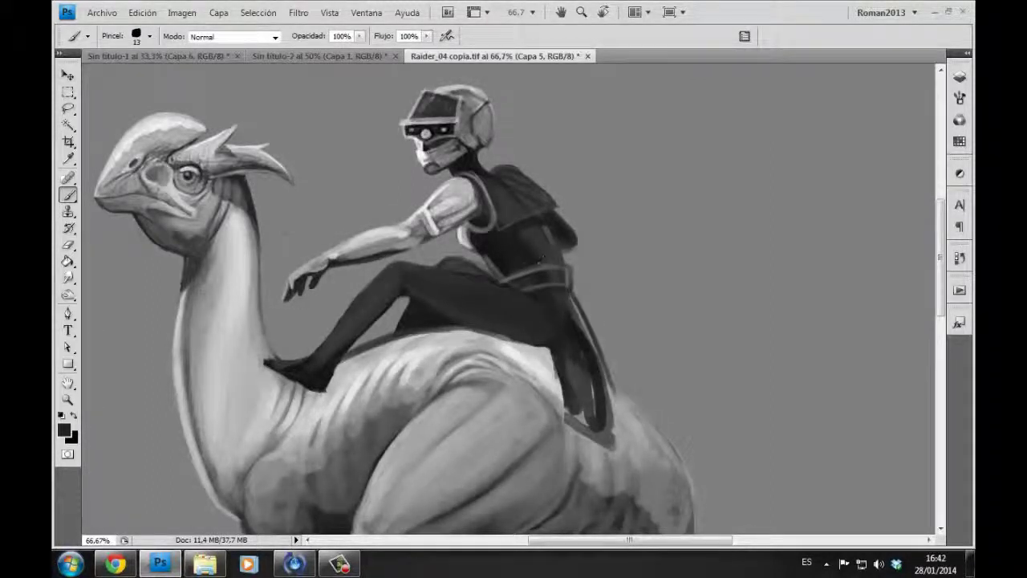
{"action": "mouse_move", "coordinate": [569, 297]}
{"action": "left_mouse_down"}
{"action": "mouse_move", "coordinate": [622, 405]}
{"action": "mouse_move", "coordinate": [549, 361]}
{"action": "left_mouse_up"}
{"action": "key", "text": "e"}
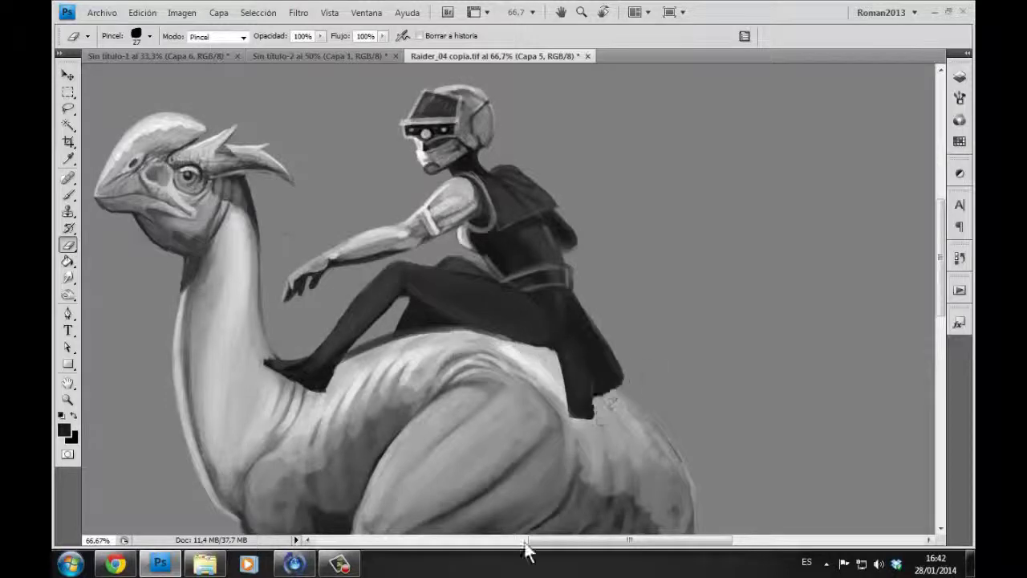
{"action": "key", "text": "b"}
Step: Paint dark shading under the rider's leg and along the creature's back
{"action": "mouse_move", "coordinate": [257, 395]}
{"action": "left_mouse_down"}
{"action": "mouse_move", "coordinate": [321, 390]}
{"action": "mouse_move", "coordinate": [409, 339]}
{"action": "left_mouse_up"}
{"action": "mouse_move", "coordinate": [381, 353]}
{"action": "left_mouse_down"}
{"action": "mouse_move", "coordinate": [543, 341]}
{"action": "mouse_move", "coordinate": [554, 349]}
{"action": "left_mouse_up"}
{"action": "mouse_move", "coordinate": [594, 398]}
{"action": "left_mouse_down"}
{"action": "mouse_move", "coordinate": [682, 458]}
{"action": "mouse_move", "coordinate": [687, 449]}
{"action": "left_mouse_up"}
{"action": "key", "text": "e"}
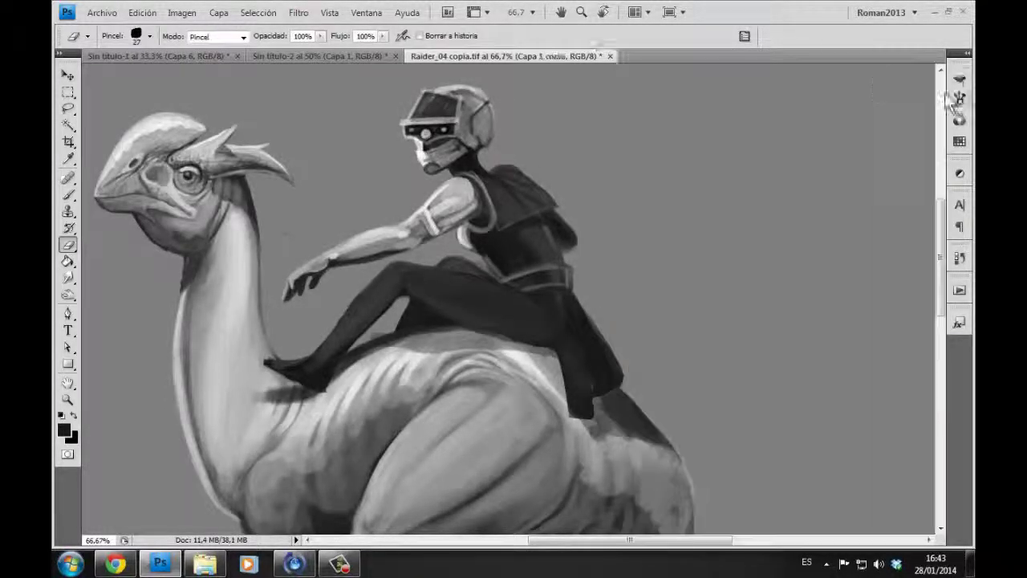
{"action": "key", "text": "ctrl+minus"}
{"action": "key", "text": "b"}
{"action": "scroll", "coordinate": [536, 178], "scroll_direction": "up", "scroll_amount": 2, "text": "alt"}
Step: At 100% zoom, paint sampled greys on the foot and ankle and a lighter boot on the shin
{"action": "key", "text": "ctrl+1"}
{"action": "key", "text": "bracketleft"}
{"action": "key", "text": "bracketleft"}
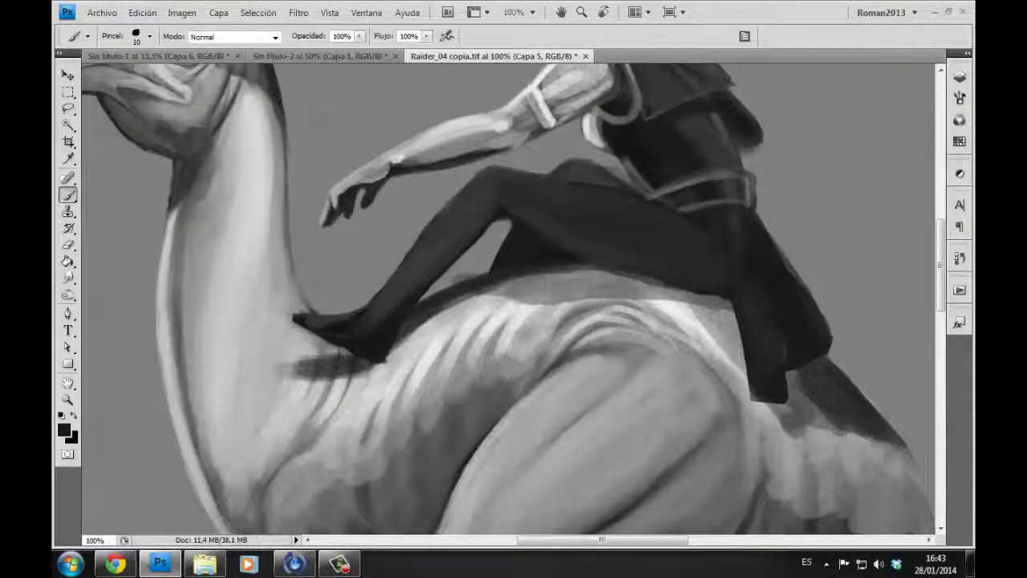
{"action": "left_click", "coordinate": [342, 343], "text": "alt"}
{"action": "mouse_move", "coordinate": [297, 320]}
{"action": "left_mouse_down"}
{"action": "mouse_move", "coordinate": [369, 325]}
{"action": "mouse_move", "coordinate": [385, 341]}
{"action": "left_mouse_up"}
{"action": "left_click", "coordinate": [377, 321], "text": "alt"}
{"action": "key", "text": "bracketright"}
{"action": "left_click_drag", "start_coordinate": [361, 301], "coordinate": [394, 337]}
{"action": "left_click", "coordinate": [374, 317], "text": "alt"}
{"action": "mouse_move", "coordinate": [433, 217]}
{"action": "left_mouse_down"}
{"action": "mouse_move", "coordinate": [390, 300]}
{"action": "mouse_move", "coordinate": [453, 210]}
{"action": "left_mouse_up"}
{"action": "left_click_drag", "start_coordinate": [402, 305], "coordinate": [458, 213]}
Step: Paint a dark knee cap with boot stripes and lighten the edge under the boot
{"action": "left_click", "coordinate": [441, 203], "text": "alt"}
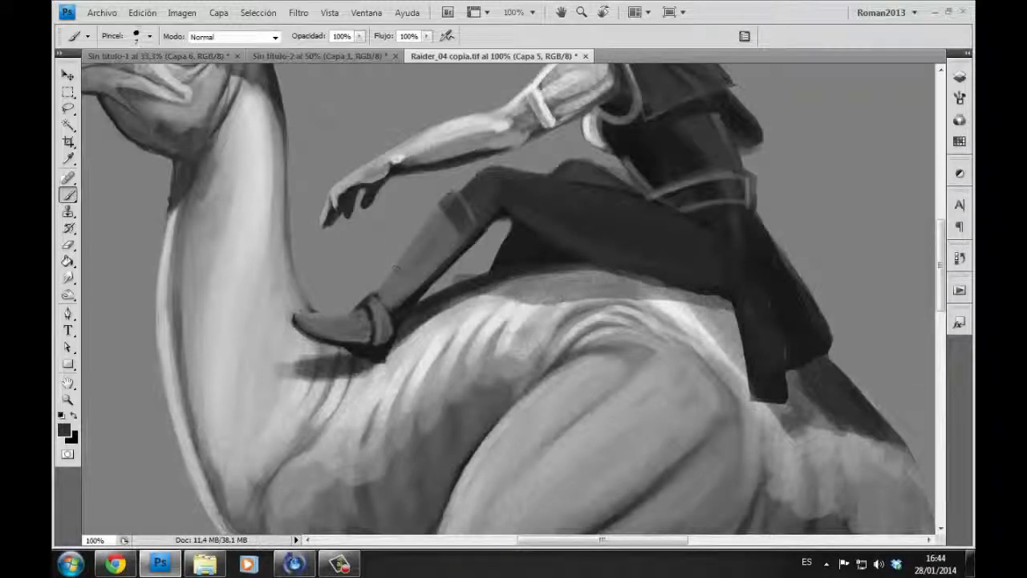
{"action": "left_click", "coordinate": [490, 122], "text": "alt"}
{"action": "mouse_move", "coordinate": [466, 172]}
{"action": "left_mouse_down"}
{"action": "mouse_move", "coordinate": [505, 189]}
{"action": "mouse_move", "coordinate": [494, 217]}
{"action": "mouse_move", "coordinate": [501, 163]}
{"action": "mouse_move", "coordinate": [485, 217]}
{"action": "left_mouse_up"}
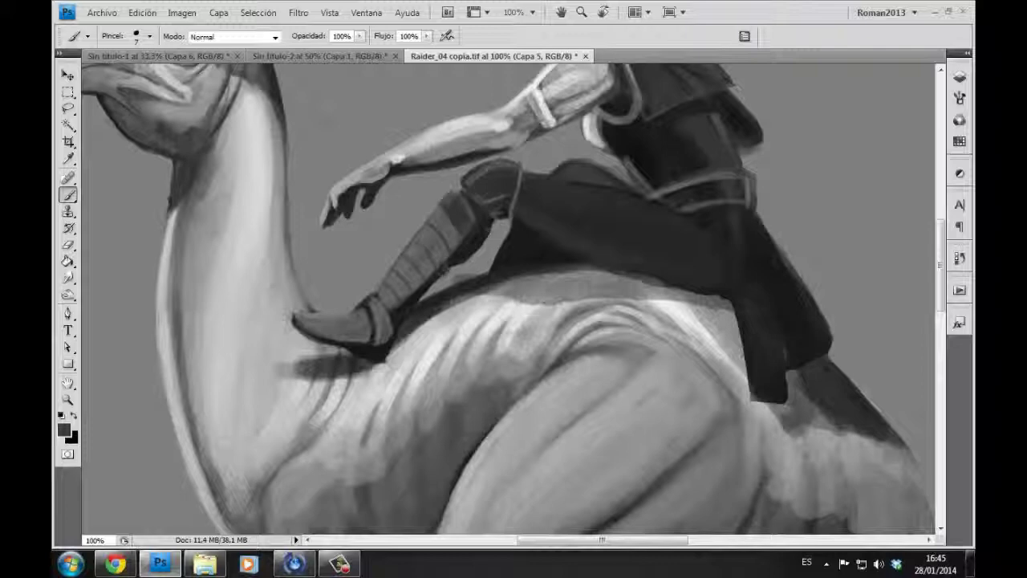
{"action": "left_click", "coordinate": [426, 293], "text": "alt"}
{"action": "mouse_move", "coordinate": [421, 295]}
{"action": "left_mouse_down"}
{"action": "mouse_move", "coordinate": [370, 357]}
{"action": "mouse_move", "coordinate": [305, 358]}
{"action": "left_mouse_up"}
{"action": "key", "text": "e"}
{"action": "key", "text": "b"}
{"action": "scroll", "coordinate": [510, 297], "scroll_direction": "up", "scroll_amount": 3}
Step: Rotate the view and lighten the rider's dark thigh with light grey, adding thin seam lines
{"action": "key", "text": "r"}
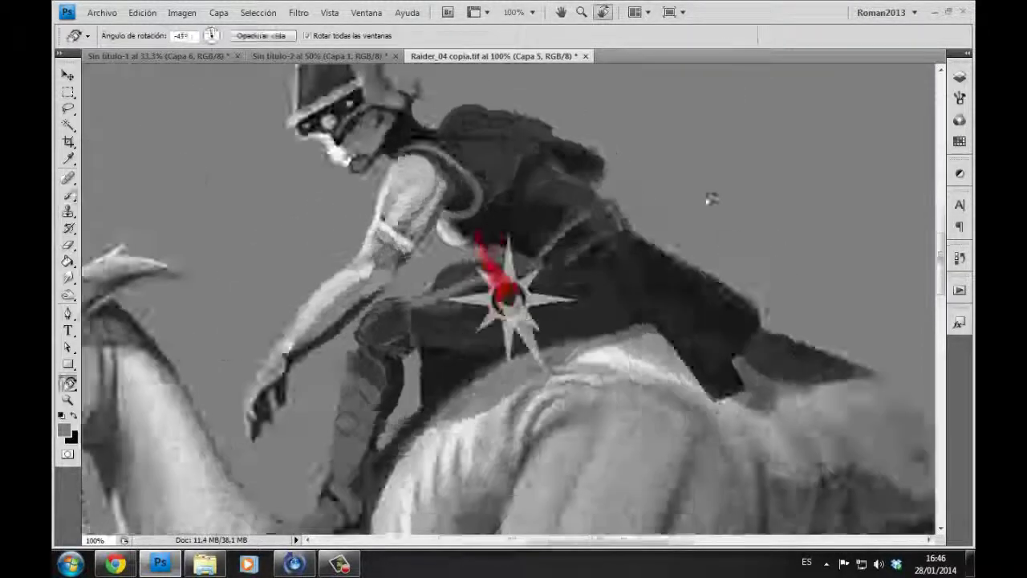
{"action": "left_click_drag", "start_coordinate": [711, 195], "coordinate": [722, 264]}
{"action": "key", "text": "b"}
{"action": "left_click_drag", "start_coordinate": [610, 261], "coordinate": [441, 353]}
{"action": "mouse_move", "coordinate": [558, 325]}
{"action": "left_mouse_down"}
{"action": "mouse_move", "coordinate": [425, 329]}
{"action": "mouse_move", "coordinate": [554, 281]}
{"action": "mouse_move", "coordinate": [441, 317]}
{"action": "left_mouse_up"}
{"action": "left_click", "coordinate": [481, 305], "text": "alt"}
{"action": "left_click_drag", "start_coordinate": [505, 276], "coordinate": [417, 337]}
{"action": "left_click_drag", "start_coordinate": [474, 289], "coordinate": [426, 323]}
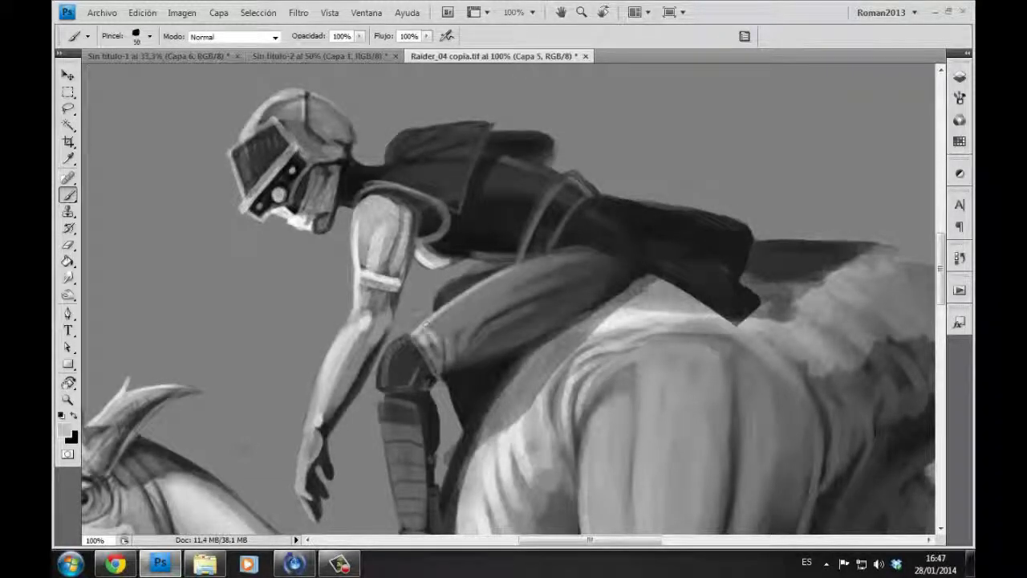
{"action": "mouse_move", "coordinate": [514, 273]}
{"action": "left_mouse_down"}
{"action": "mouse_move", "coordinate": [418, 345]}
{"action": "mouse_move", "coordinate": [486, 306]}
{"action": "mouse_move", "coordinate": [491, 357]}
{"action": "left_mouse_up"}
{"action": "key", "text": "bracketleft"}
{"action": "key", "text": "bracketleft"}
{"action": "key", "text": "bracketleft"}
{"action": "left_click_drag", "start_coordinate": [546, 297], "coordinate": [543, 333]}
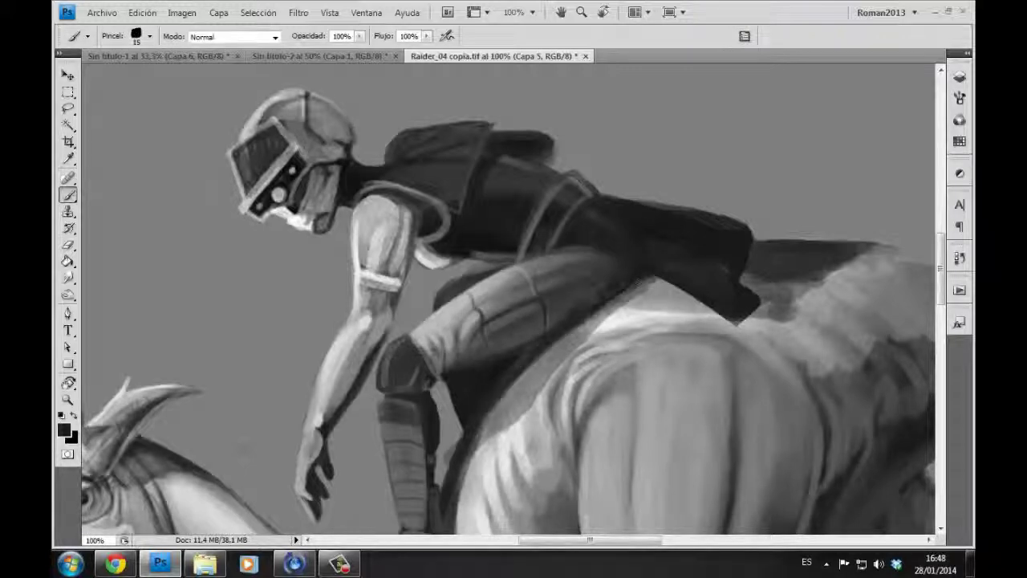
Step: Highlight the top of the thigh, the shin and the knee pad with sampled light greys
{"action": "left_click", "coordinate": [449, 301], "text": "alt"}
{"action": "left_click_drag", "start_coordinate": [433, 305], "coordinate": [513, 265]}
{"action": "left_click_drag", "start_coordinate": [481, 321], "coordinate": [462, 257]}
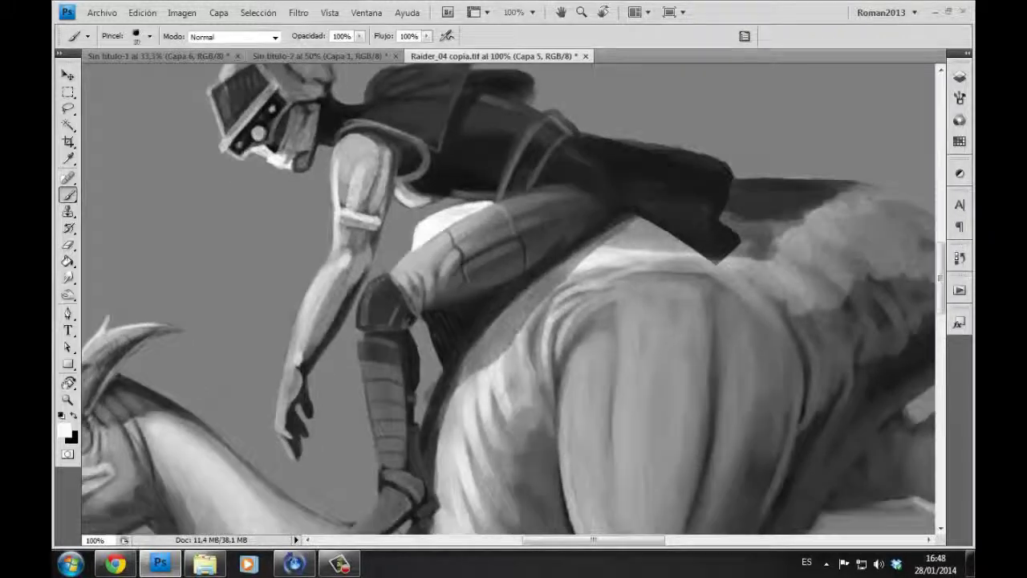
{"action": "mouse_move", "coordinate": [433, 321]}
{"action": "left_mouse_down"}
{"action": "mouse_move", "coordinate": [440, 357]}
{"action": "mouse_move", "coordinate": [682, 313]}
{"action": "left_mouse_up"}
{"action": "mouse_move", "coordinate": [393, 321]}
{"action": "left_mouse_down"}
{"action": "mouse_move", "coordinate": [305, 434]}
{"action": "mouse_move", "coordinate": [383, 360]}
{"action": "left_mouse_up"}
{"action": "left_click_drag", "start_coordinate": [353, 409], "coordinate": [378, 346]}
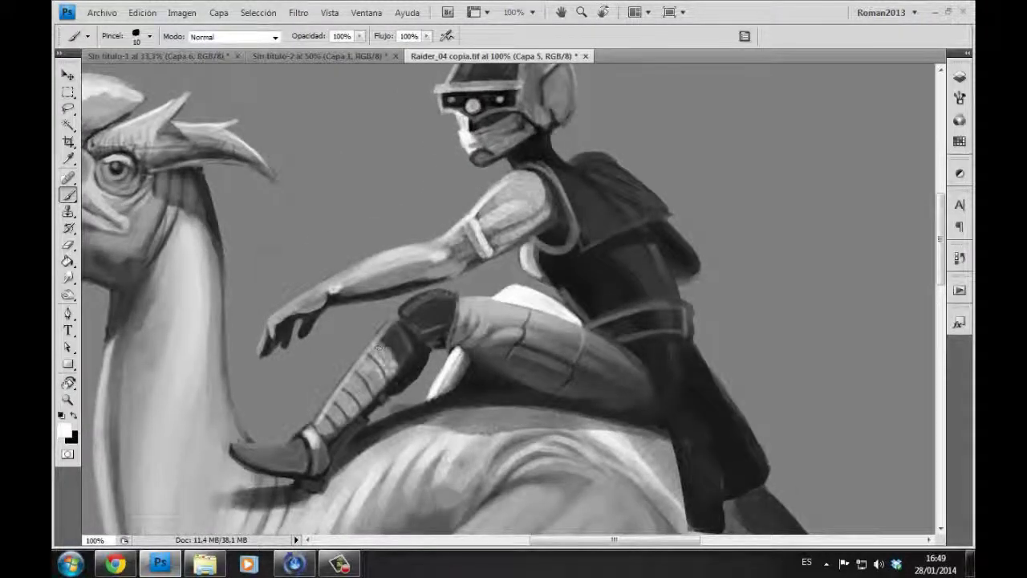
{"action": "mouse_move", "coordinate": [401, 297]}
{"action": "left_mouse_down"}
{"action": "mouse_move", "coordinate": [457, 317]}
{"action": "mouse_move", "coordinate": [456, 332]}
{"action": "mouse_move", "coordinate": [554, 393]}
{"action": "left_mouse_up"}
{"action": "left_click", "coordinate": [461, 341], "text": "alt"}
{"action": "mouse_move", "coordinate": [614, 411]}
{"action": "left_mouse_down"}
{"action": "mouse_move", "coordinate": [654, 378]}
{"action": "mouse_move", "coordinate": [620, 355]}
{"action": "left_mouse_up"}
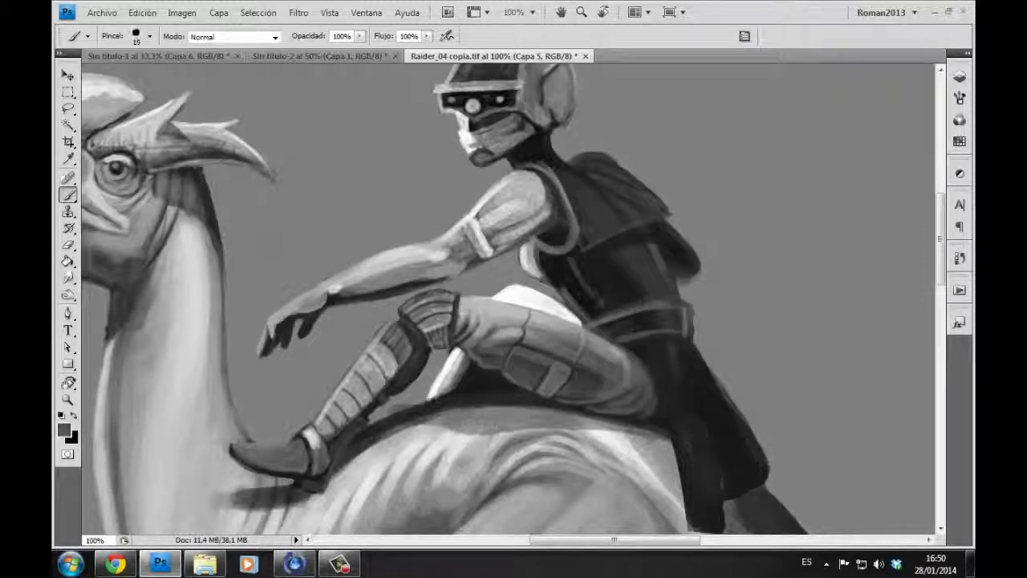
Step: Lighten the rider's torso and shoulder with a larger brush, rotating the view back upright
{"action": "key", "text": "bracketright"}
{"action": "left_click_drag", "start_coordinate": [562, 253], "coordinate": [602, 317]}
{"action": "left_click_drag", "start_coordinate": [617, 241], "coordinate": [658, 289]}
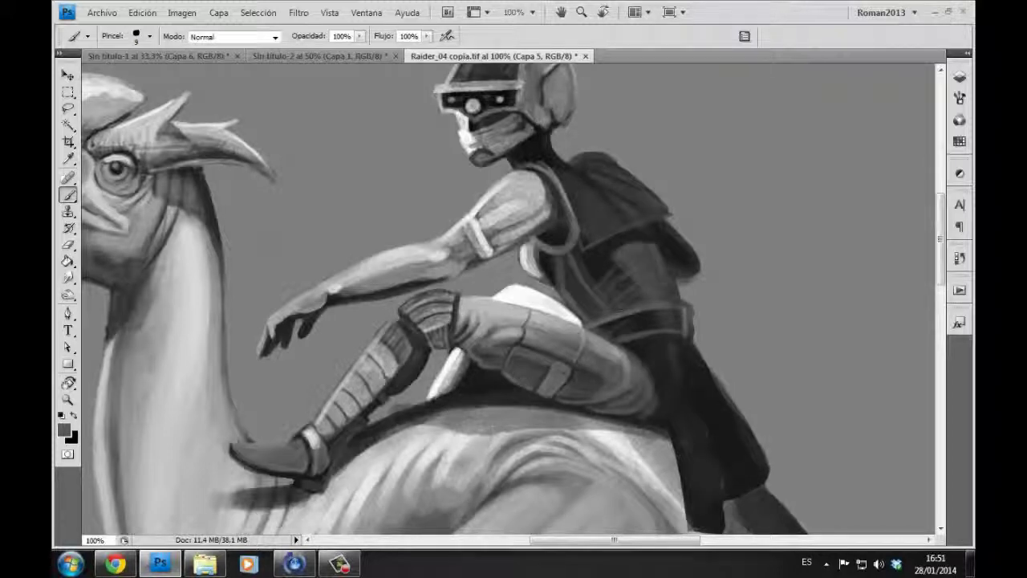
{"action": "key", "text": "r"}
{"action": "left_click_drag", "start_coordinate": [610, 200], "coordinate": [482, 280]}
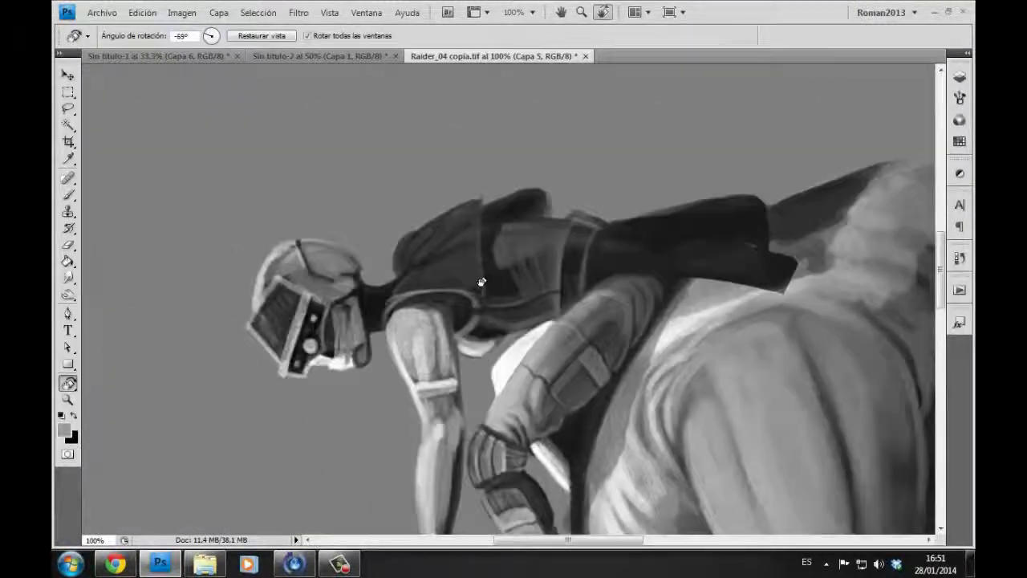
{"action": "left_click_drag", "start_coordinate": [453, 240], "coordinate": [399, 253]}
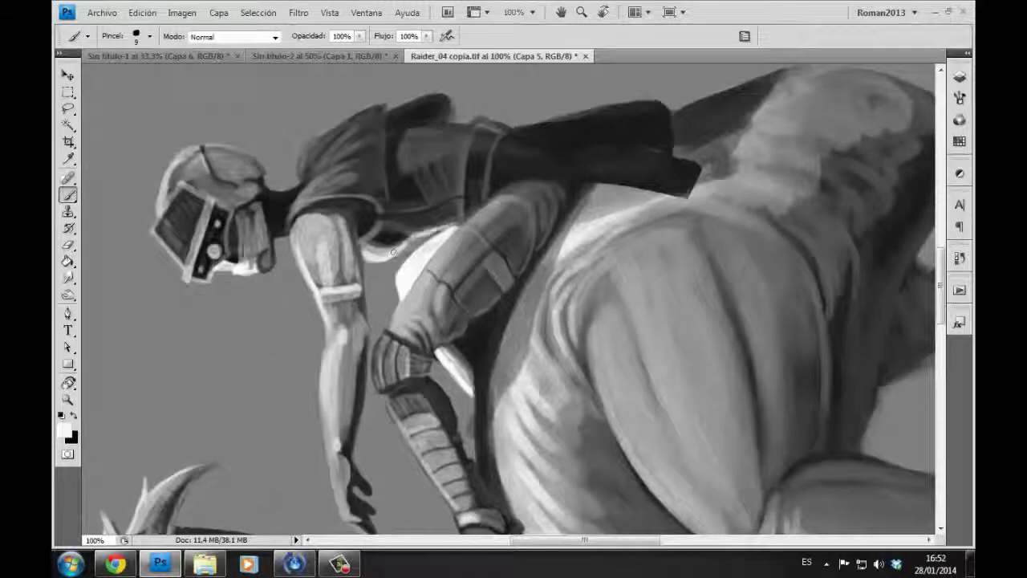
{"action": "left_click_drag", "start_coordinate": [442, 265], "coordinate": [461, 310]}
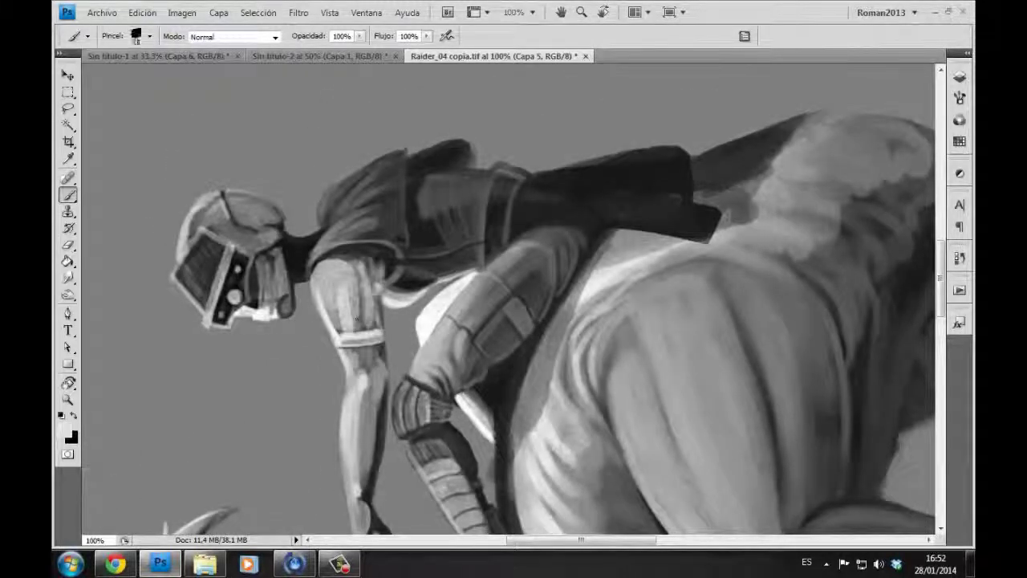
{"action": "key", "text": "bracketright"}
{"action": "key", "text": "bracketright"}
{"action": "key", "text": "bracketright"}
{"action": "left_click_drag", "start_coordinate": [423, 357], "coordinate": [387, 261]}
{"action": "mouse_move", "coordinate": [449, 458]}
{"action": "left_mouse_down"}
{"action": "mouse_move", "coordinate": [454, 234]}
{"action": "mouse_move", "coordinate": [411, 241]}
{"action": "left_mouse_up"}
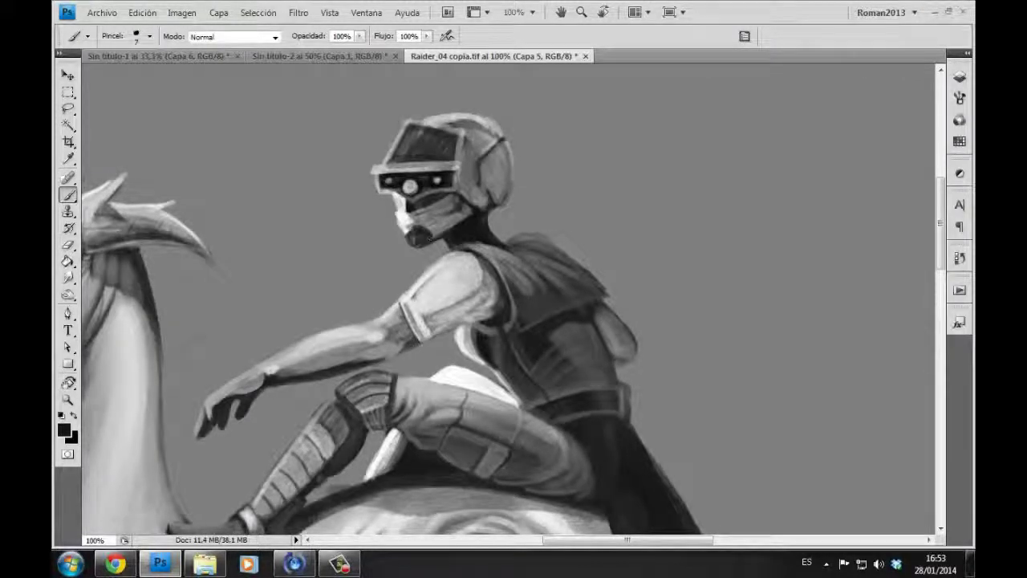
Step: Darken the helmet's chin and visor, extending the visor with a dark left tip
{"action": "key", "text": "bracketright"}
{"action": "key", "text": "bracketright"}
{"action": "left_click_drag", "start_coordinate": [483, 165], "coordinate": [504, 207]}
{"action": "mouse_move", "coordinate": [429, 210]}
{"action": "left_mouse_down"}
{"action": "mouse_move", "coordinate": [384, 178]}
{"action": "mouse_move", "coordinate": [437, 128]}
{"action": "mouse_move", "coordinate": [464, 170]}
{"action": "left_mouse_up"}
{"action": "left_click_drag", "start_coordinate": [401, 197], "coordinate": [454, 192]}
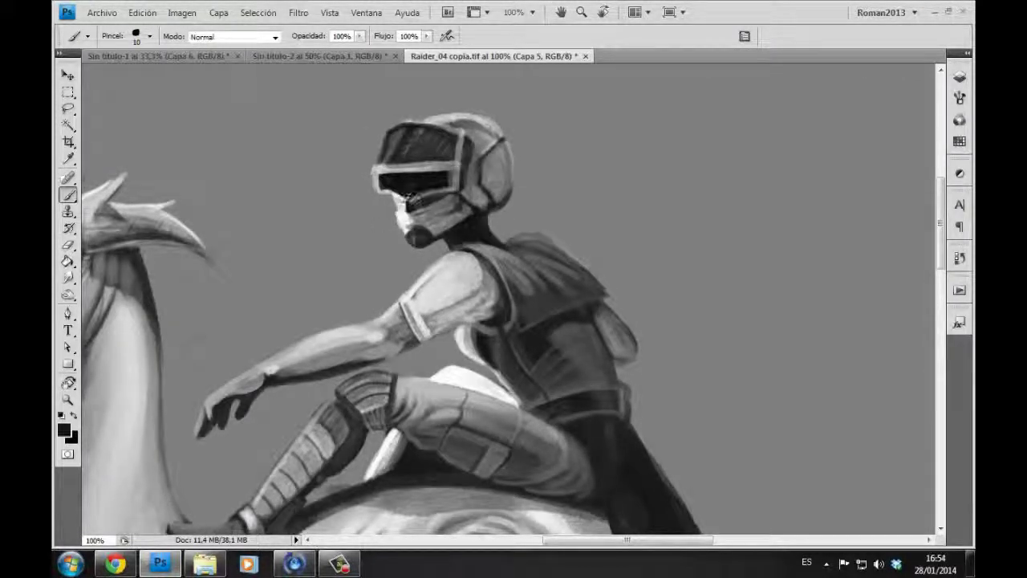
{"action": "mouse_move", "coordinate": [390, 225]}
{"action": "left_mouse_down"}
{"action": "mouse_move", "coordinate": [449, 192]}
{"action": "mouse_move", "coordinate": [425, 265]}
{"action": "left_mouse_up"}
{"action": "mouse_move", "coordinate": [369, 241]}
{"action": "left_mouse_down"}
{"action": "mouse_move", "coordinate": [329, 245]}
{"action": "mouse_move", "coordinate": [374, 249]}
{"action": "left_mouse_up"}
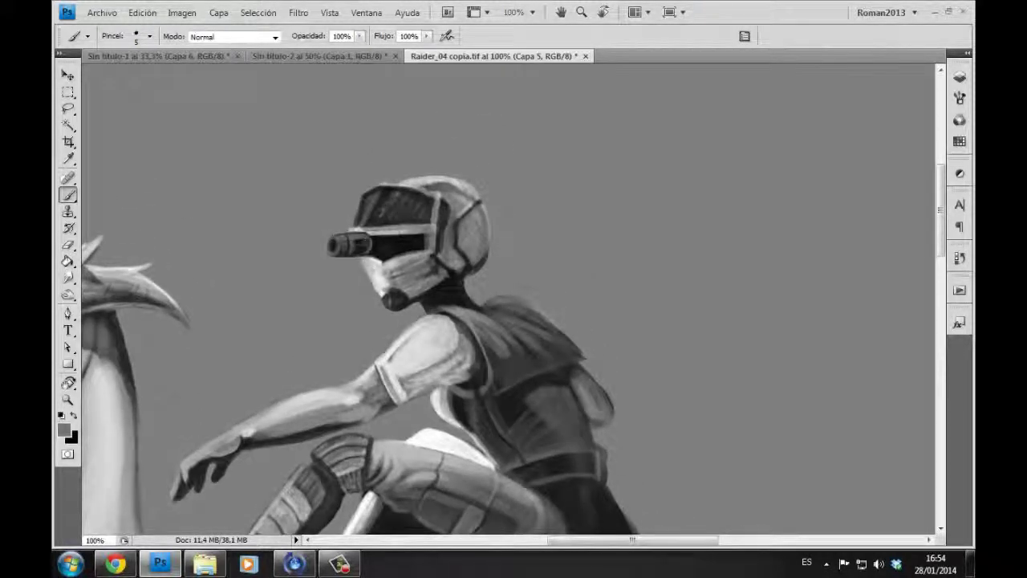
{"action": "mouse_move", "coordinate": [344, 245]}
{"action": "left_mouse_down"}
{"action": "mouse_move", "coordinate": [328, 245]}
{"action": "mouse_move", "coordinate": [398, 253]}
{"action": "left_mouse_up"}
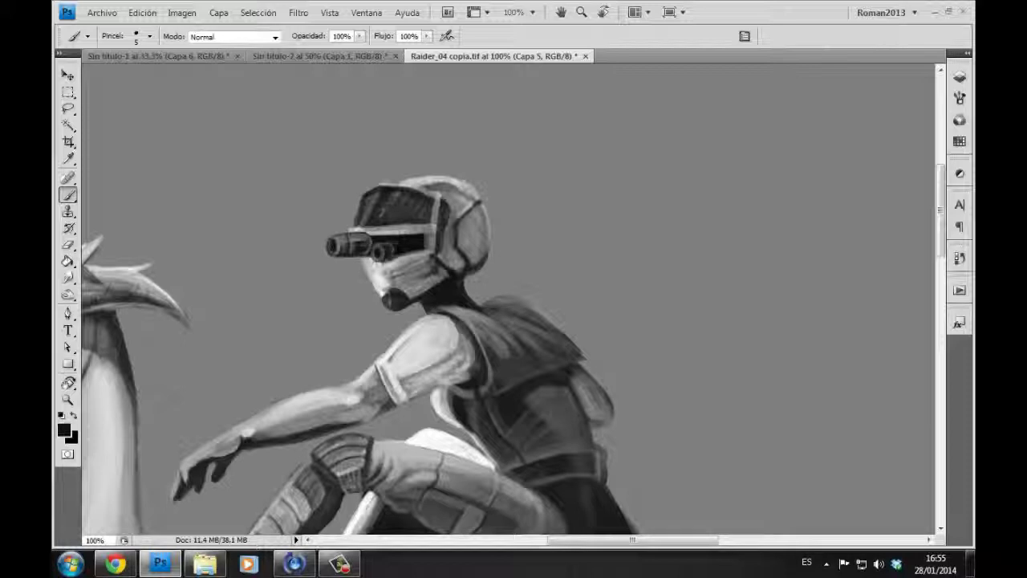
Step: Lighten the helmet top in light grey, shape the goggles, and paint a dark strap behind
{"action": "left_click", "coordinate": [377, 287], "text": "alt"}
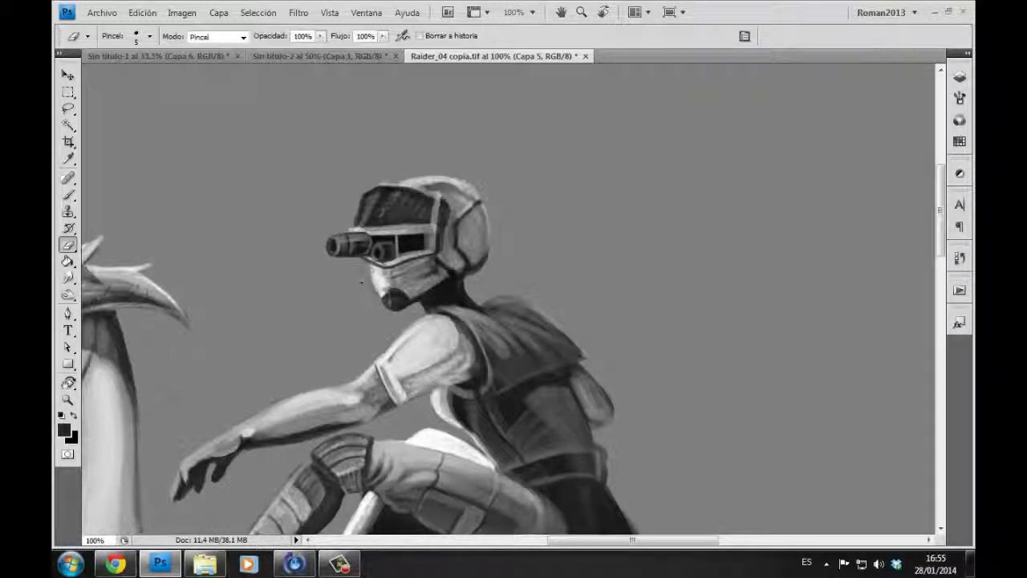
{"action": "mouse_move", "coordinate": [365, 215]}
{"action": "left_mouse_down"}
{"action": "mouse_move", "coordinate": [368, 233]}
{"action": "mouse_move", "coordinate": [410, 230]}
{"action": "left_mouse_up"}
{"action": "key", "text": "bracketright"}
{"action": "left_click_drag", "start_coordinate": [481, 321], "coordinate": [349, 305]}
{"action": "left_click_drag", "start_coordinate": [341, 255], "coordinate": [377, 281]}
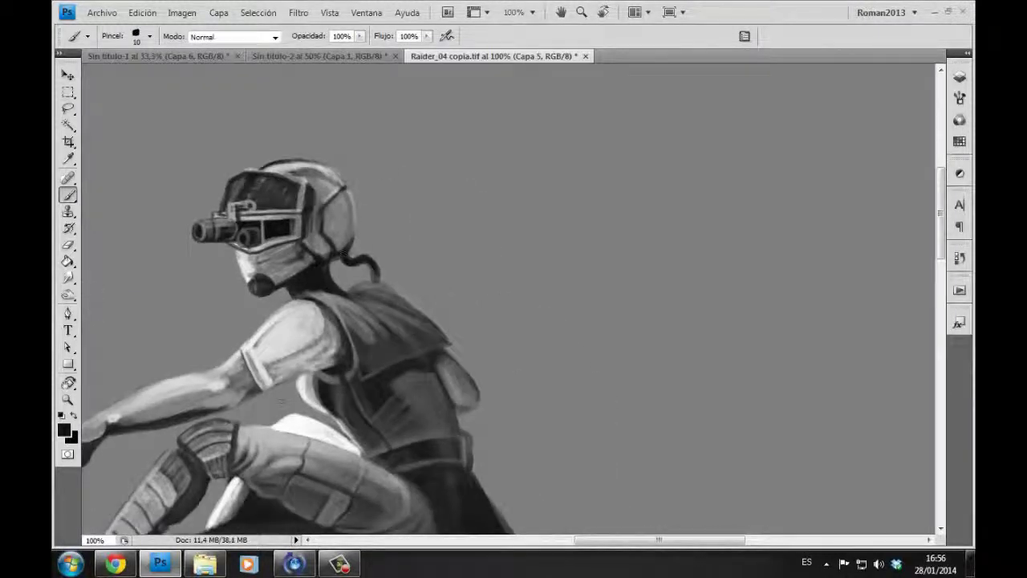
{"action": "left_click_drag", "start_coordinate": [341, 205], "coordinate": [311, 230]}
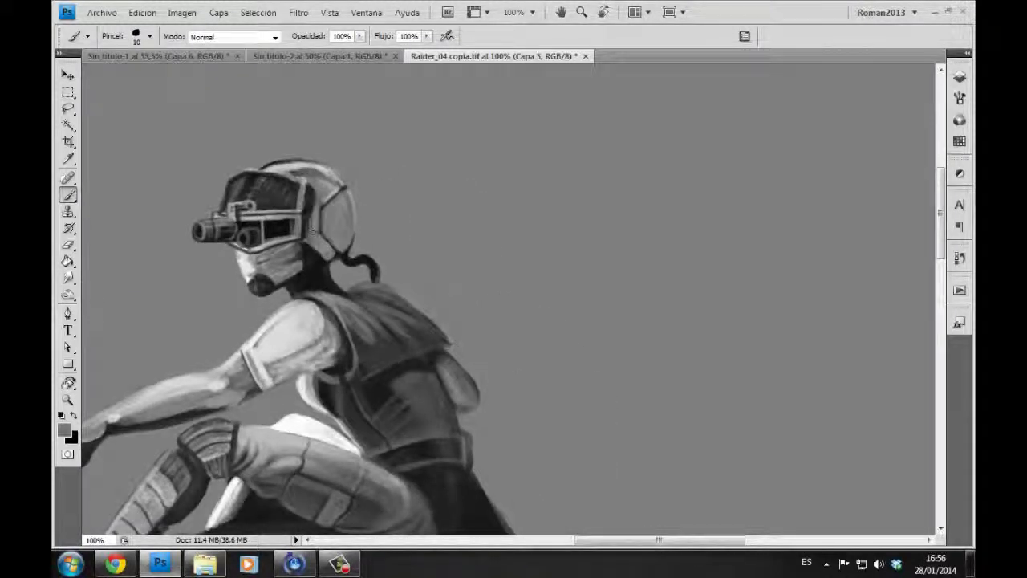
Step: Paint a thin dark antenna above the helmet with light helmet strokes
{"action": "key", "text": "bracketleft"}
{"action": "key", "text": "bracketleft"}
{"action": "key", "text": "bracketleft"}
{"action": "mouse_move", "coordinate": [241, 164]}
{"action": "left_mouse_down"}
{"action": "mouse_move", "coordinate": [321, 173]}
{"action": "mouse_move", "coordinate": [329, 188]}
{"action": "mouse_move", "coordinate": [256, 135]}
{"action": "left_mouse_up"}
{"action": "key", "text": "bracketright"}
{"action": "key", "text": "bracketright"}
{"action": "key", "text": "bracketright"}
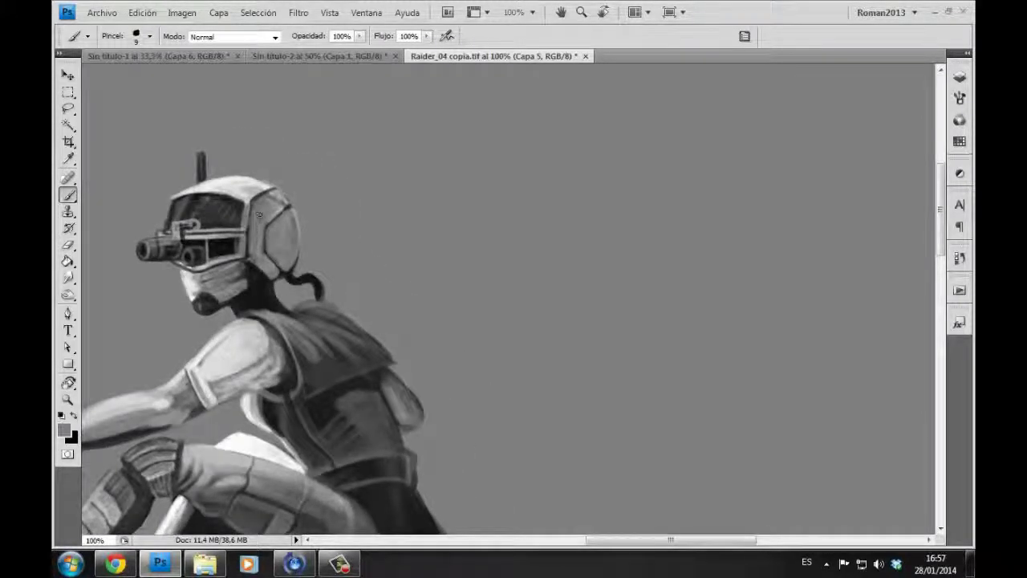
{"action": "left_click_drag", "start_coordinate": [419, 182], "coordinate": [531, 276]}
{"action": "key", "text": "ctrl+minus"}
{"action": "key", "text": "ctrl+minus"}
{"action": "key", "text": "ctrl+minus"}
{"action": "key", "text": "ctrl+plus"}
{"action": "key", "text": "ctrl+plus"}
{"action": "key", "text": "ctrl+plus"}
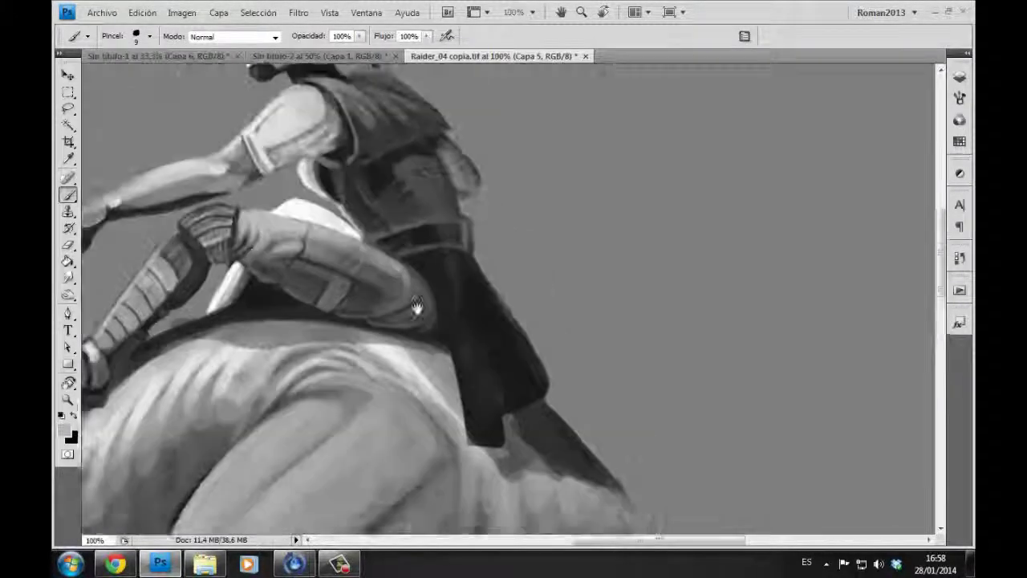
Step: Lighten the hanging cloth strip and darken the rider's belt in black
{"action": "mouse_move", "coordinate": [434, 285]}
{"action": "left_mouse_down"}
{"action": "mouse_move", "coordinate": [481, 461]}
{"action": "mouse_move", "coordinate": [486, 357]}
{"action": "mouse_move", "coordinate": [514, 426]}
{"action": "left_mouse_up"}
{"action": "key", "text": "bracketright"}
{"action": "key", "text": "bracketright"}
{"action": "key", "text": "bracketright"}
{"action": "key", "text": "bracketleft"}
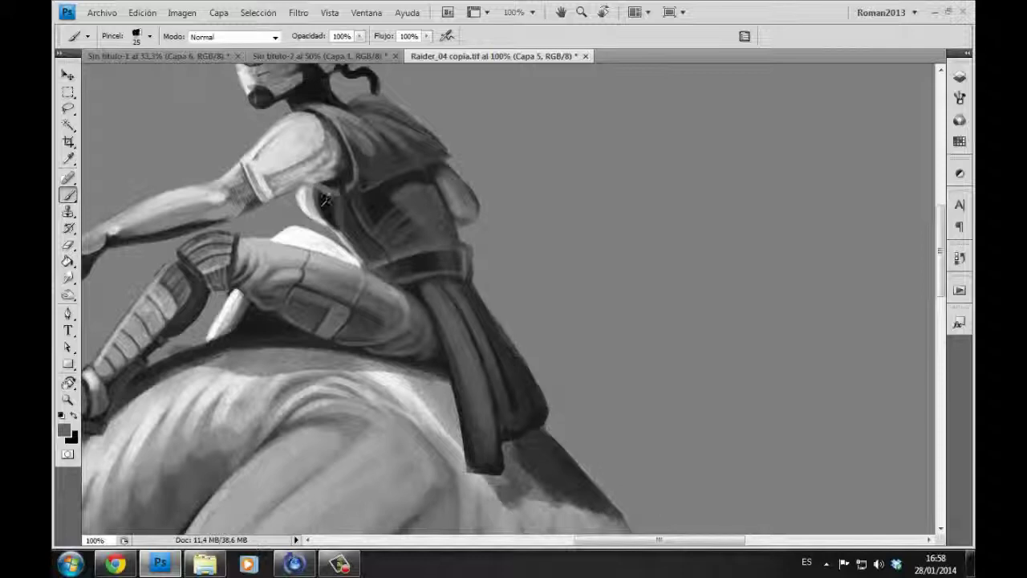
{"action": "left_click", "coordinate": [450, 264], "text": "alt"}
{"action": "mouse_move", "coordinate": [377, 266]}
{"action": "left_mouse_down"}
{"action": "mouse_move", "coordinate": [469, 251]}
{"action": "mouse_move", "coordinate": [574, 457]}
{"action": "left_mouse_up"}
Step: Darken the vest below the shoulder in black with a smaller brush
{"action": "key", "text": "bracketright"}
{"action": "key", "text": "bracketright"}
{"action": "key", "text": "bracketright"}
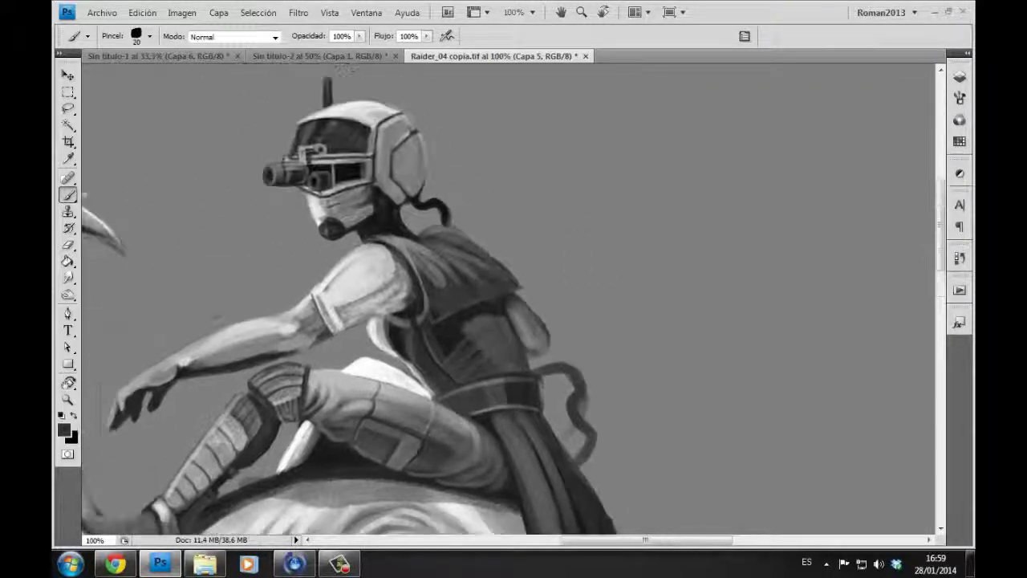
{"action": "key", "text": "bracketleft"}
{"action": "left_click", "coordinate": [426, 292], "text": "alt"}
{"action": "key", "text": "bracketleft"}
{"action": "left_click_drag", "start_coordinate": [373, 313], "coordinate": [393, 352]}
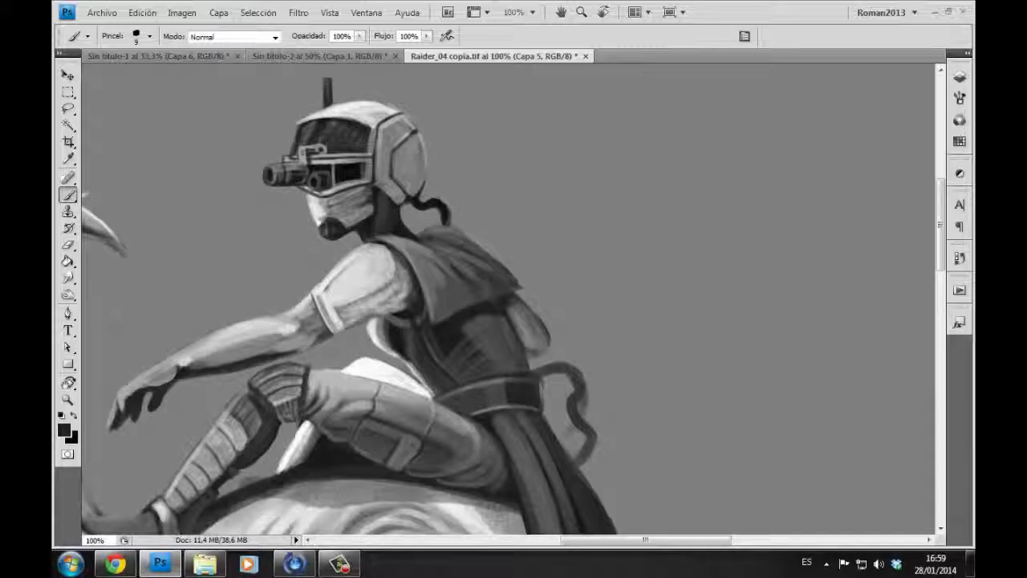